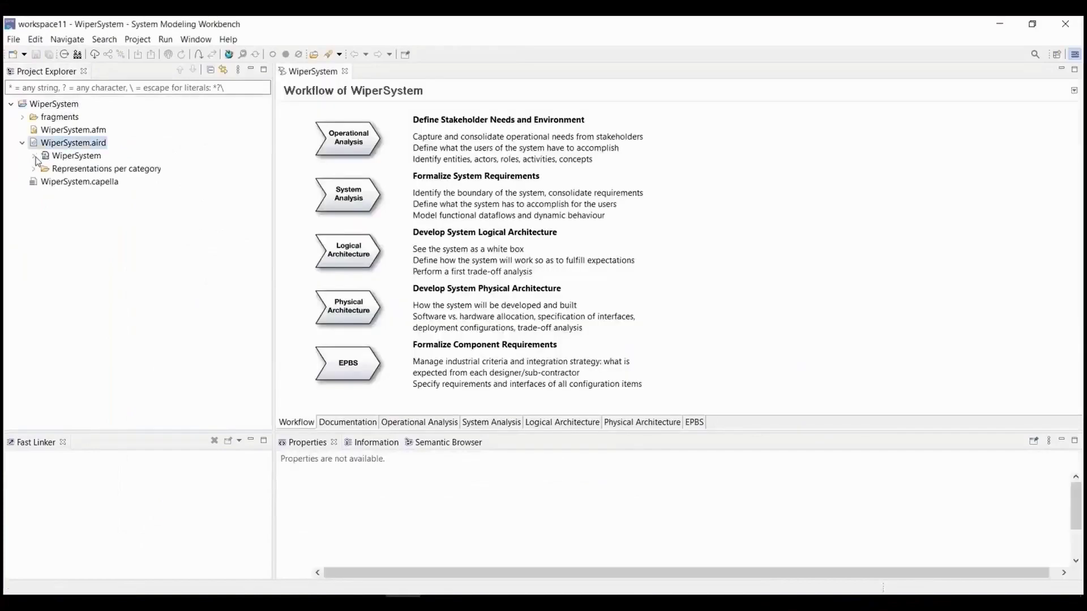
# Open the [PAB] Physical System diagram, enlarge its area, and save the model.
pyautogui.doubleClick(149, 378)
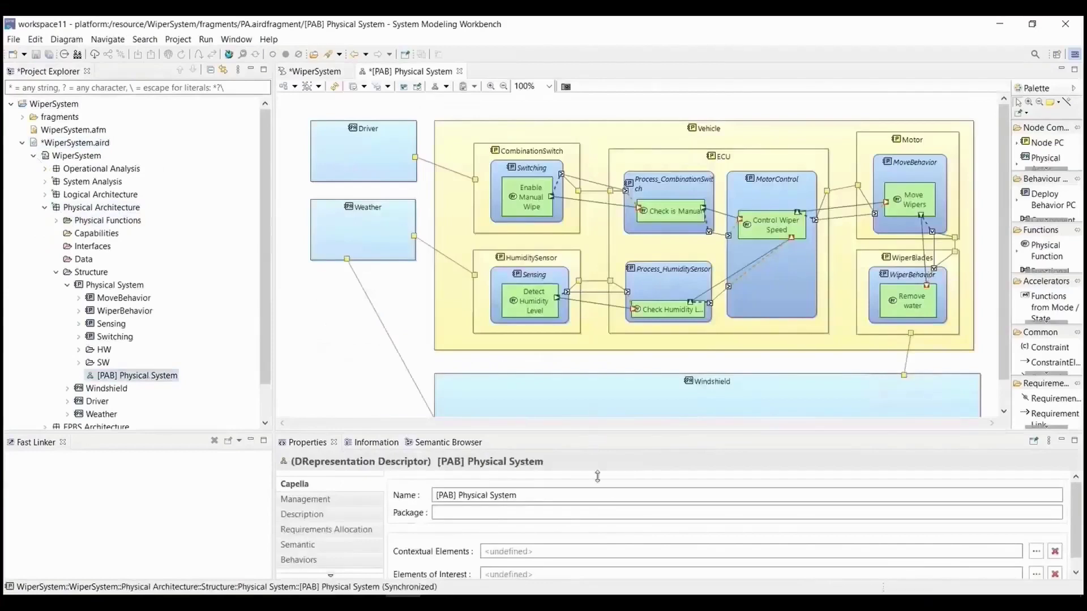
pyautogui.moveTo(597, 476); pyautogui.dragTo(605, 560)
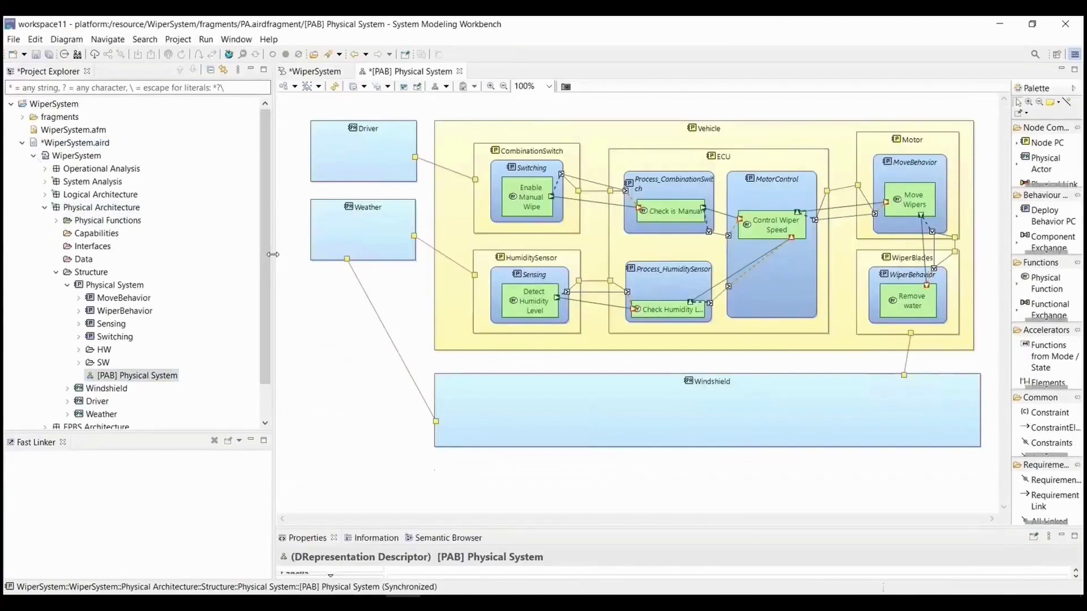
pyautogui.moveTo(269, 261); pyautogui.dragTo(236, 260)
pyautogui.hotkey('ctrl', 's')
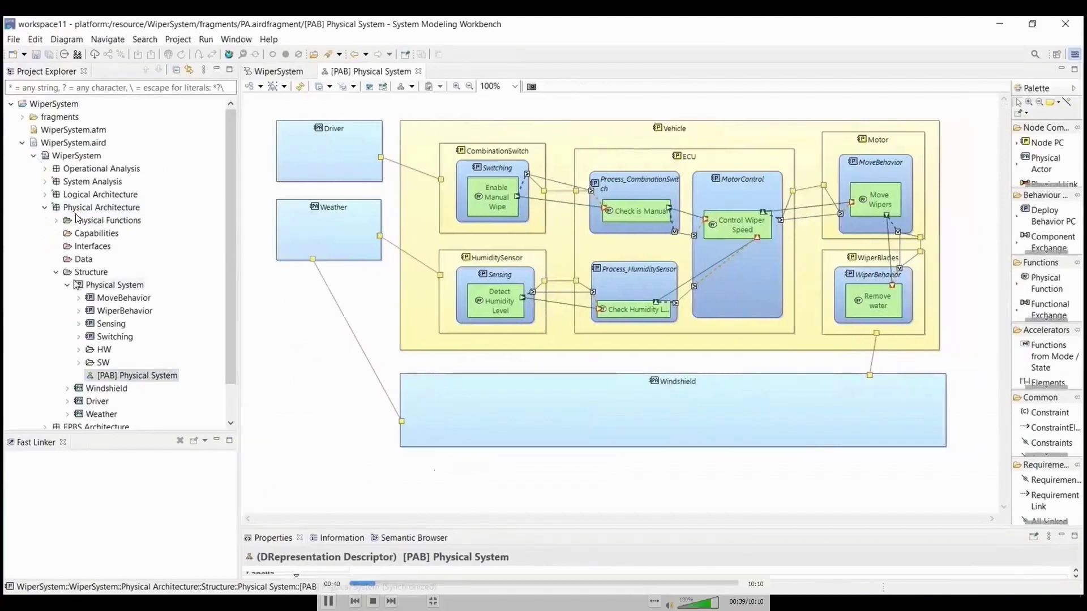
# Collapse Structure and select the nodes from Physical Architecture up to System Analysis.
pyautogui.click(56, 272)
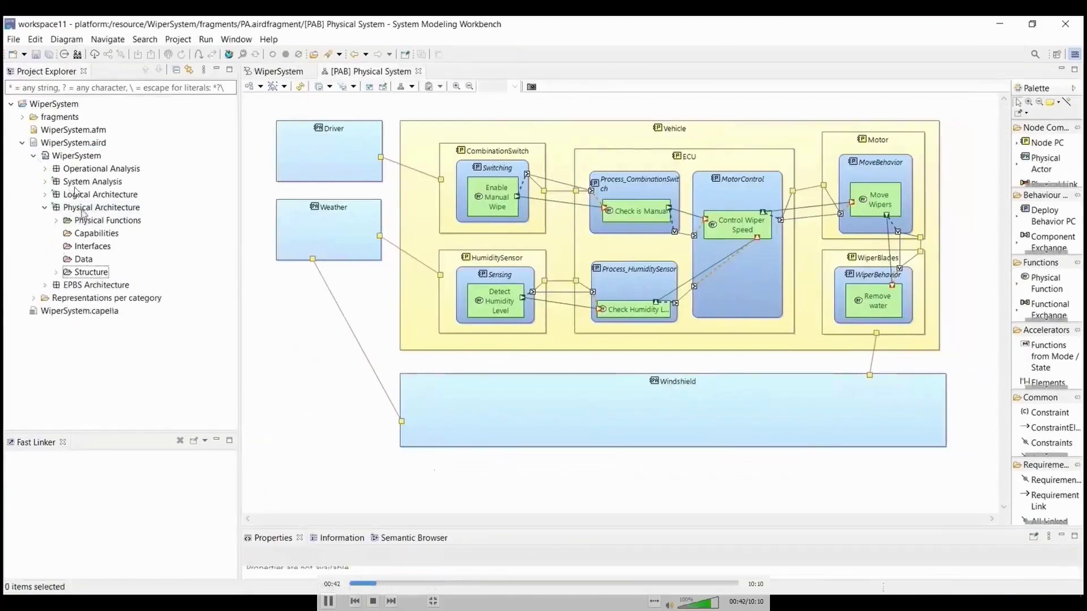
pyautogui.click(79, 207)
pyautogui.keyDown('shift'); pyautogui.click(93, 182); pyautogui.keyUp('shift')
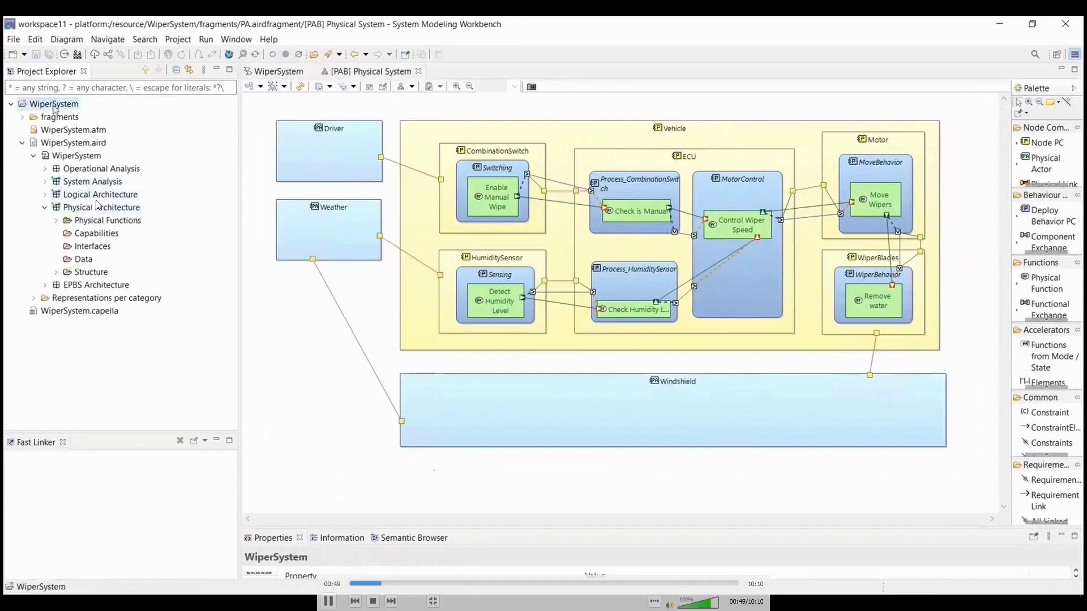
# Share the WiperSystem project with Teamcenter Share model, setting its Checkout option.
pyautogui.rightClick(55, 108)
pyautogui.moveTo(196, 358)
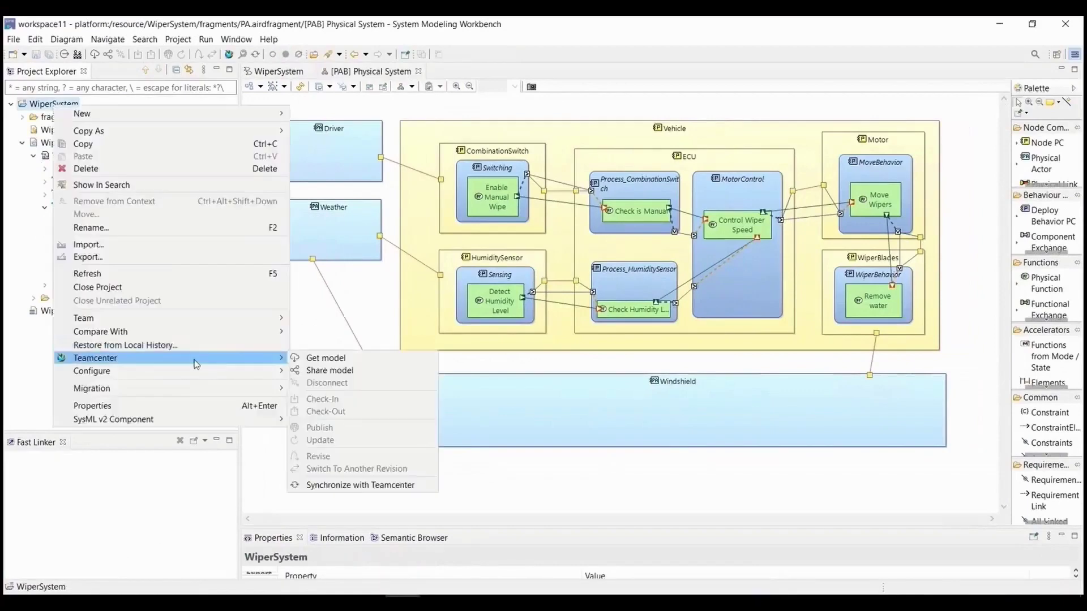
pyautogui.click(329, 372)
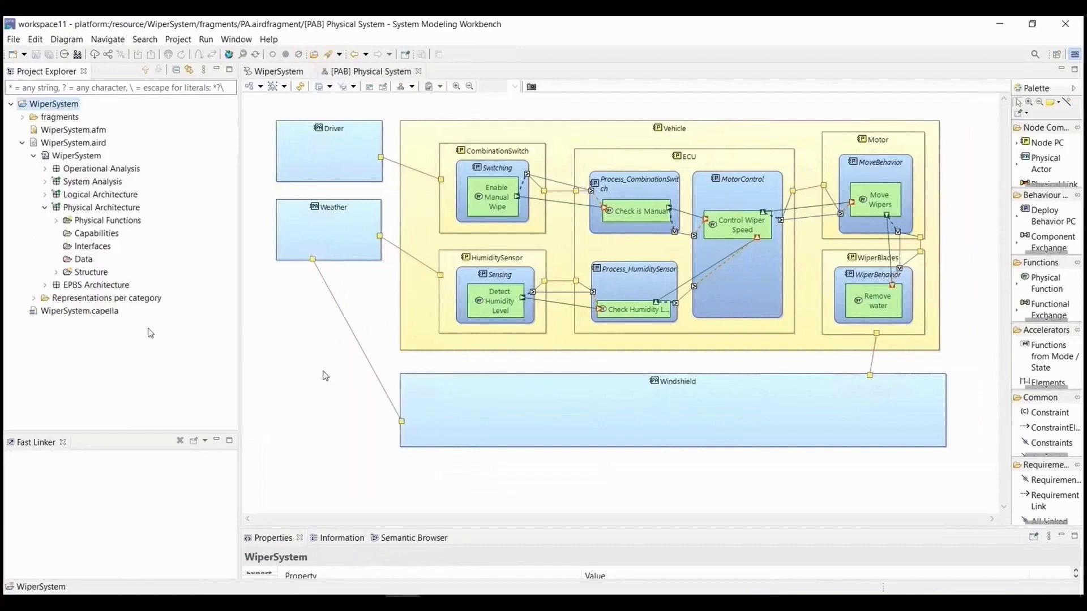
pyautogui.click(615, 387)
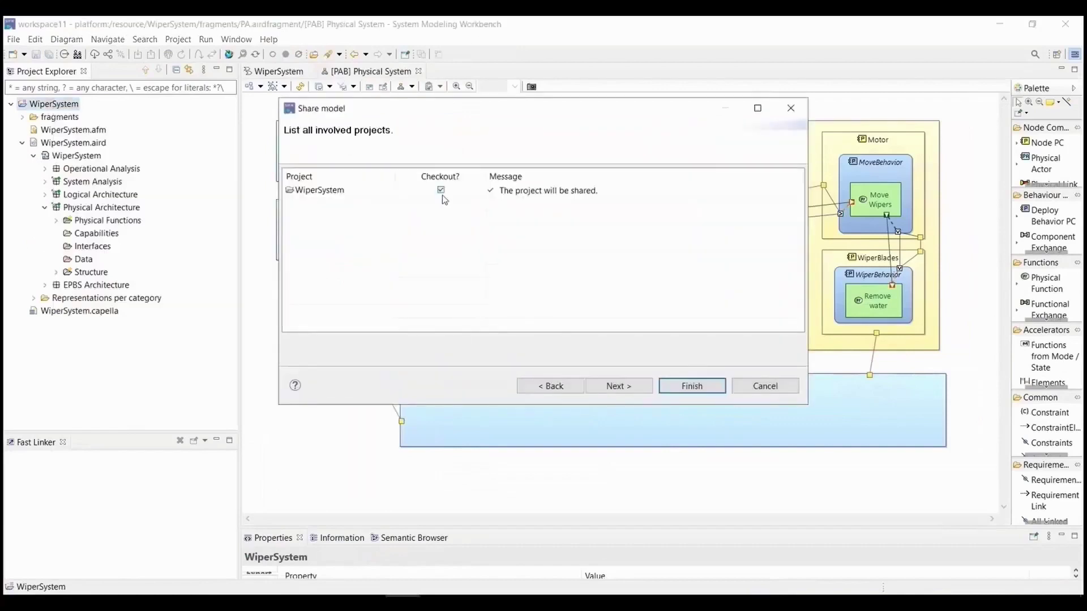
pyautogui.click(442, 191)
pyautogui.click(685, 387)
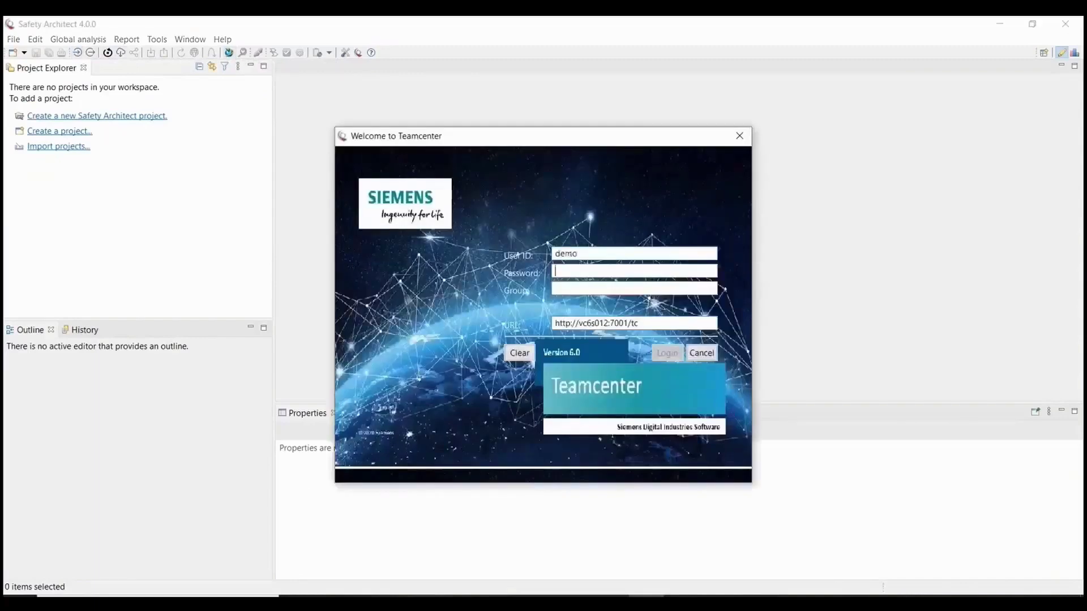
# Log in to Teamcenter with the account password and show a taller Active Workspace panel.
pyautogui.write('demo')
pyautogui.click(667, 352)
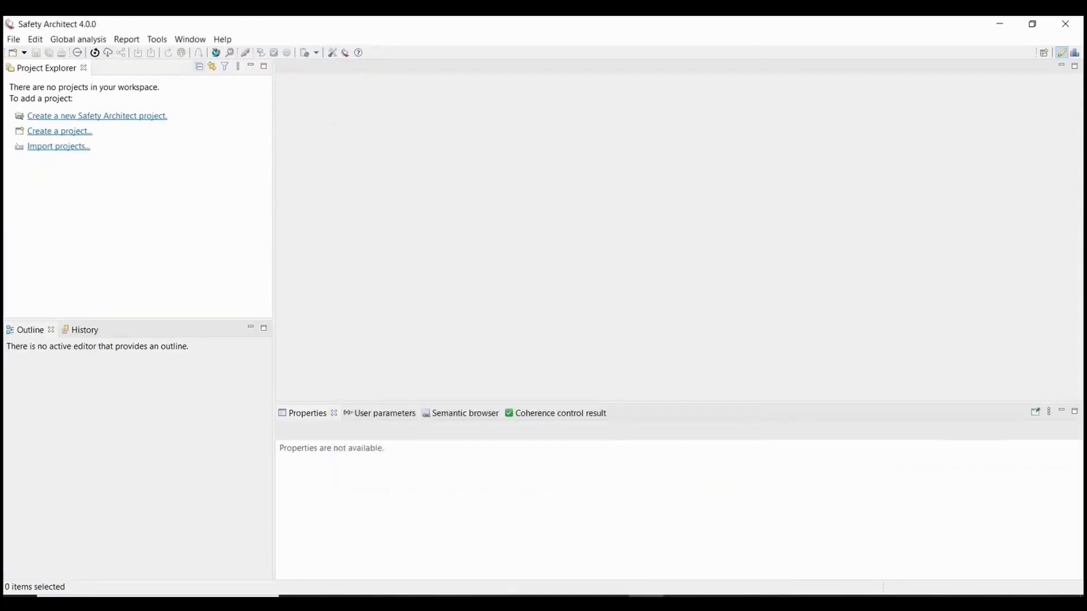
pyautogui.click(215, 52)
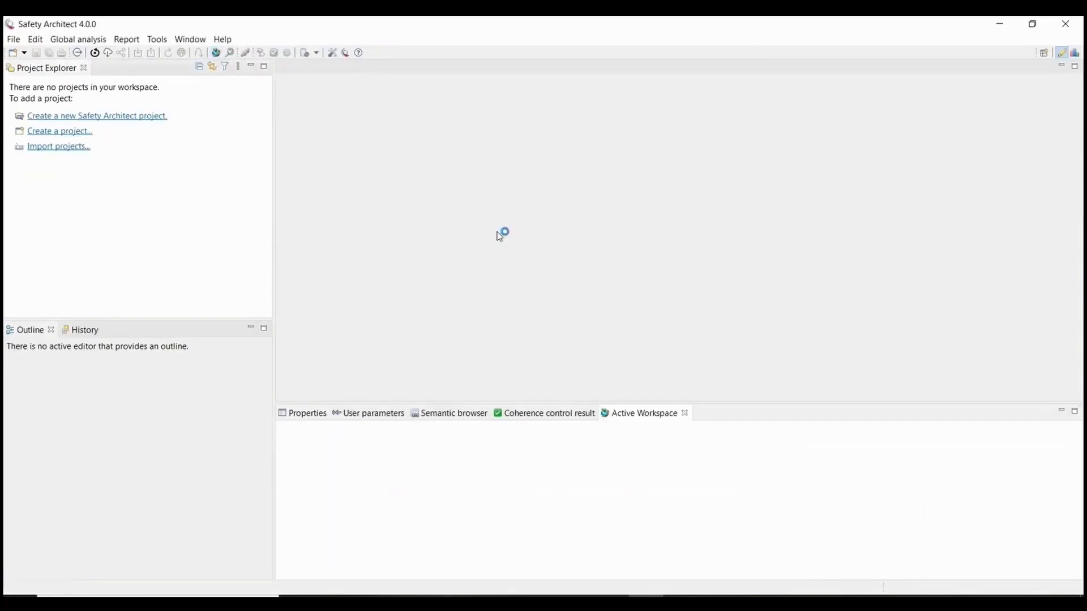
pyautogui.moveTo(693, 403); pyautogui.dragTo(687, 161)
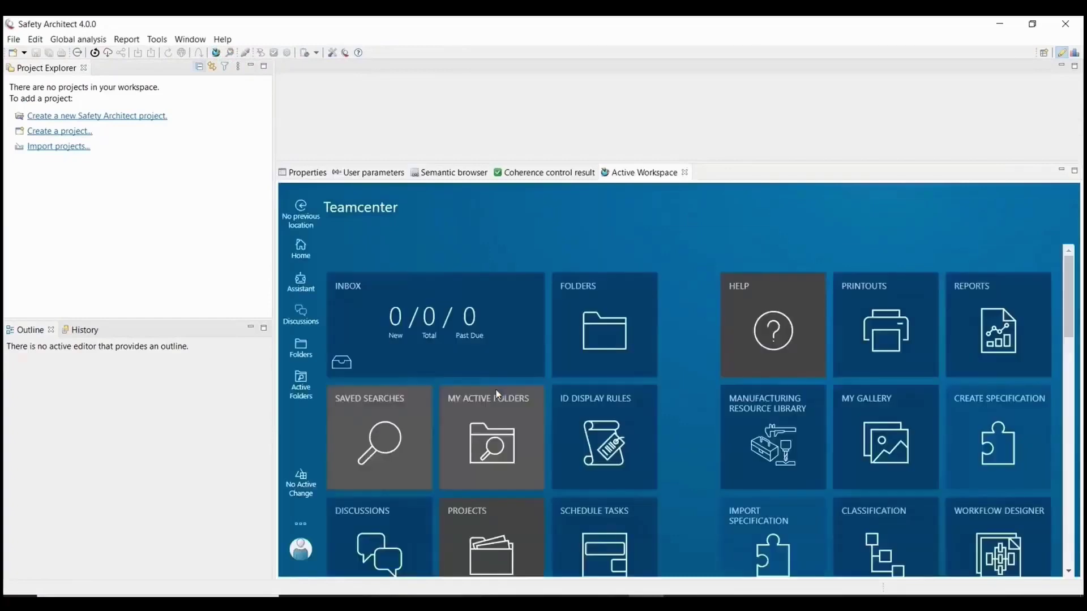
# Open the WiperSystem revision from Folders and preview its [PAB] Physical System diagram.
pyautogui.click(627, 295)
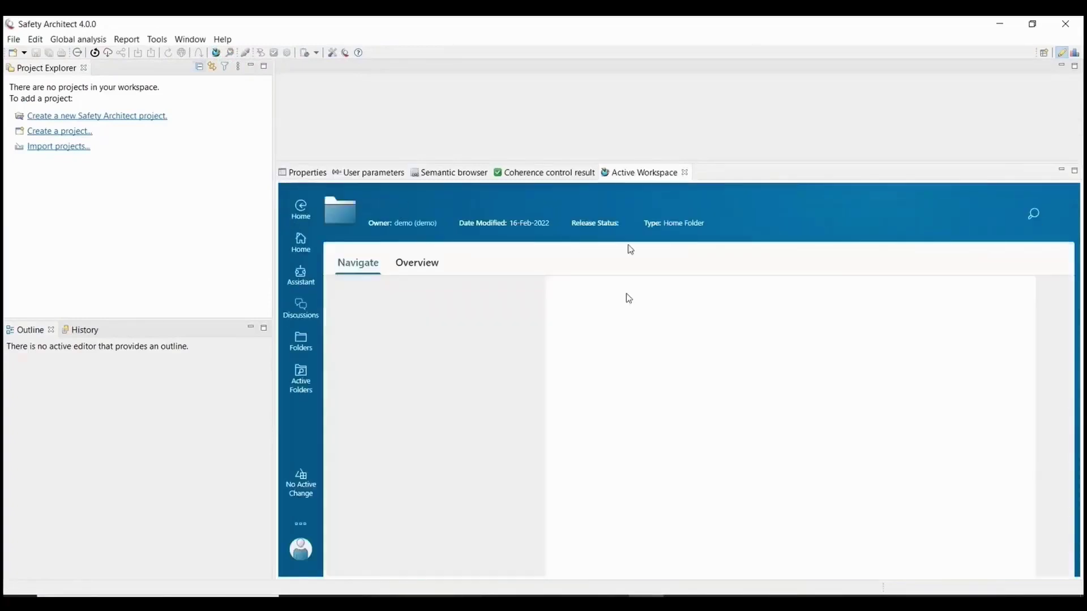
pyautogui.doubleClick(648, 174)
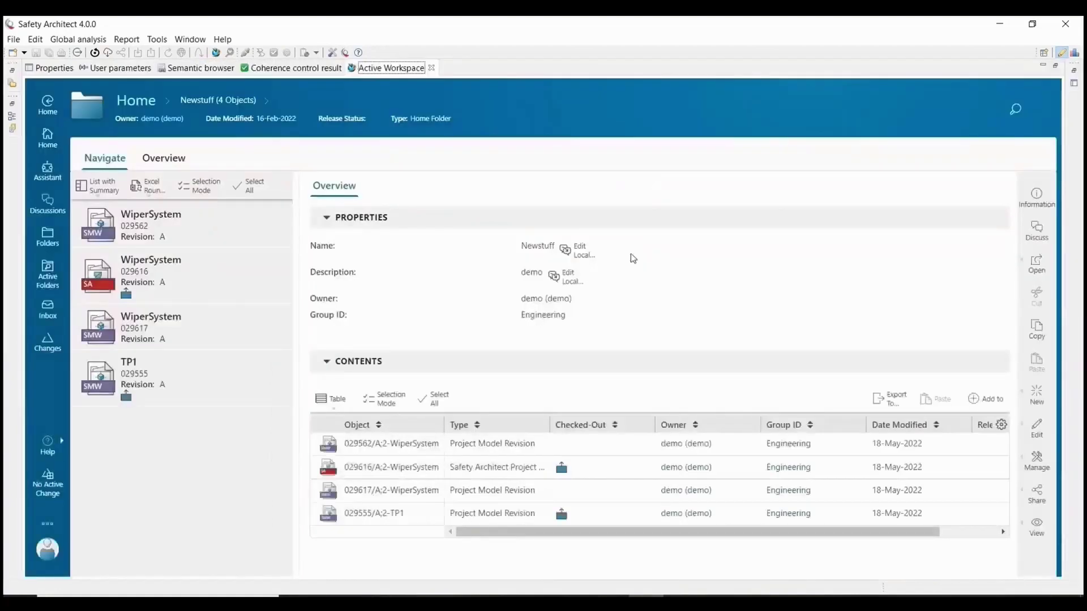
pyautogui.doubleClick(231, 241)
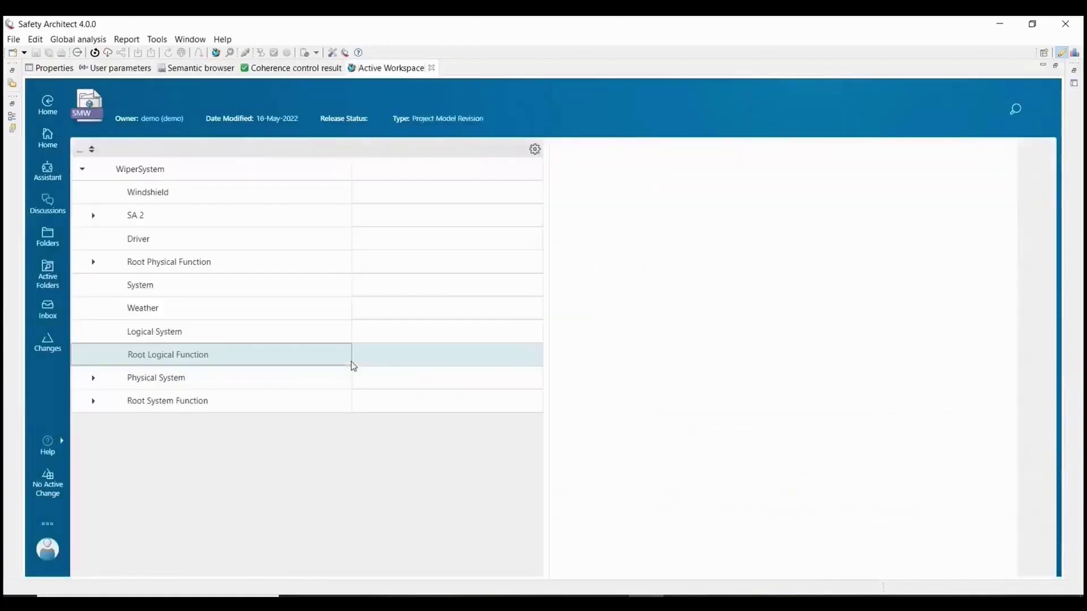
pyautogui.moveTo(548, 423); pyautogui.dragTo(377, 418)
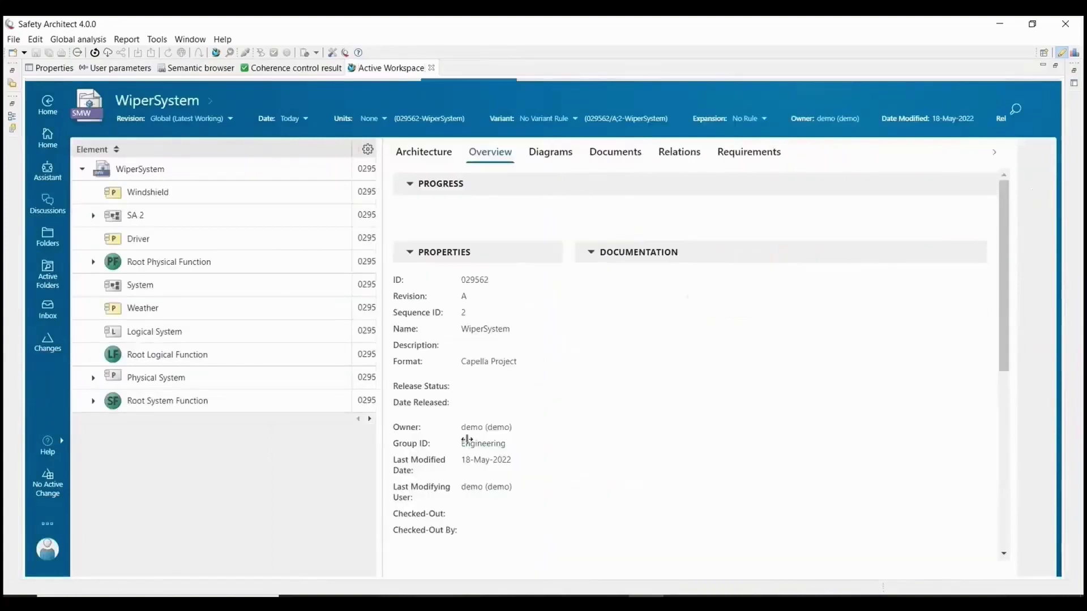
pyautogui.moveTo(481, 439); pyautogui.dragTo(642, 185)
pyautogui.click(650, 152)
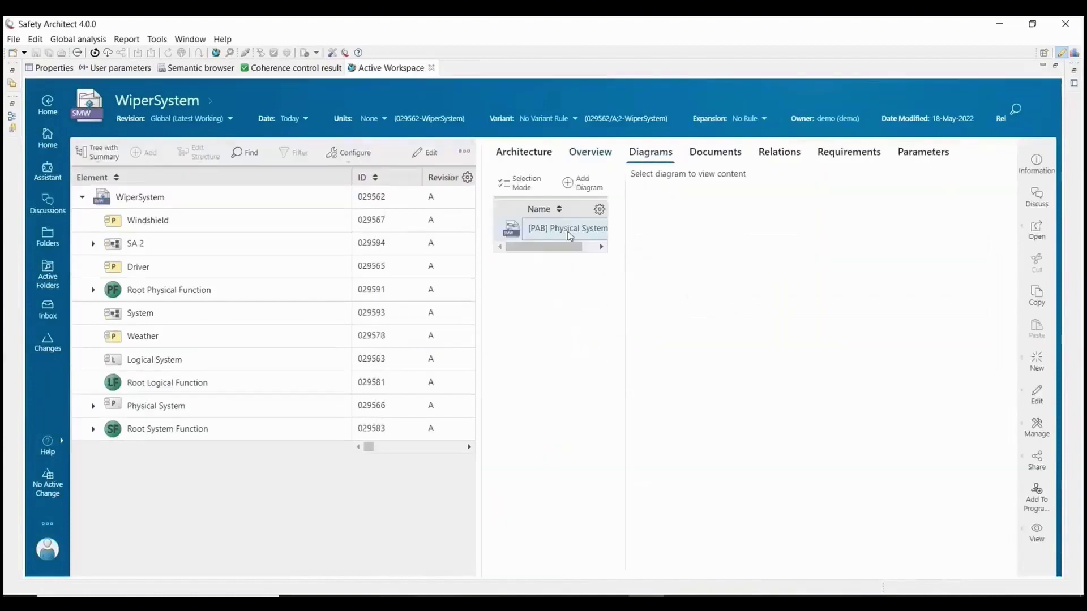
pyautogui.click(569, 229)
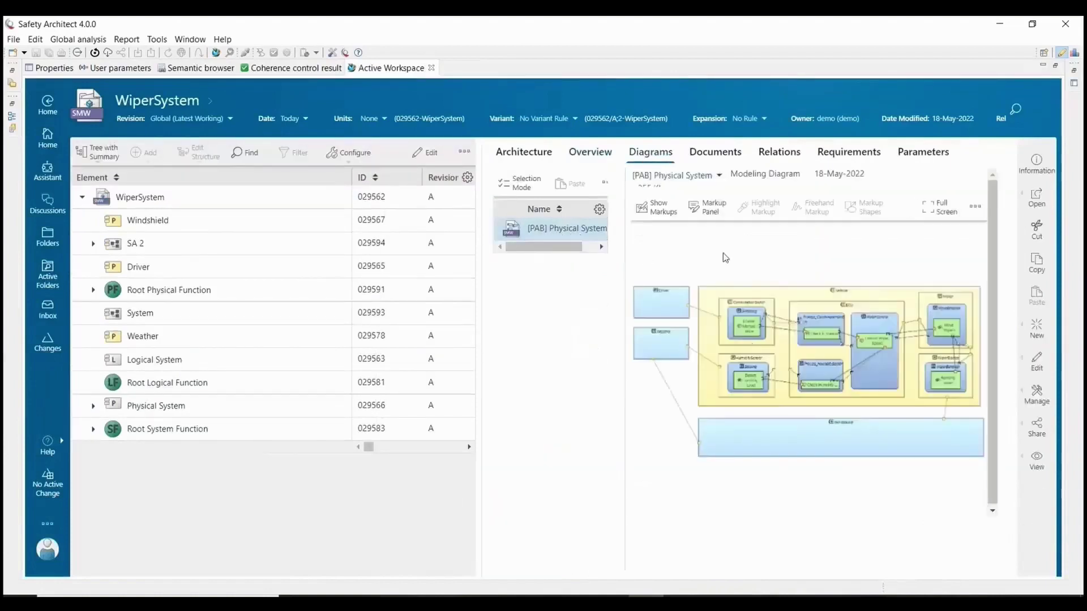
# Expand Physical System, Vehicle and Root Physical Function in the element tree.
pyautogui.click(93, 405)
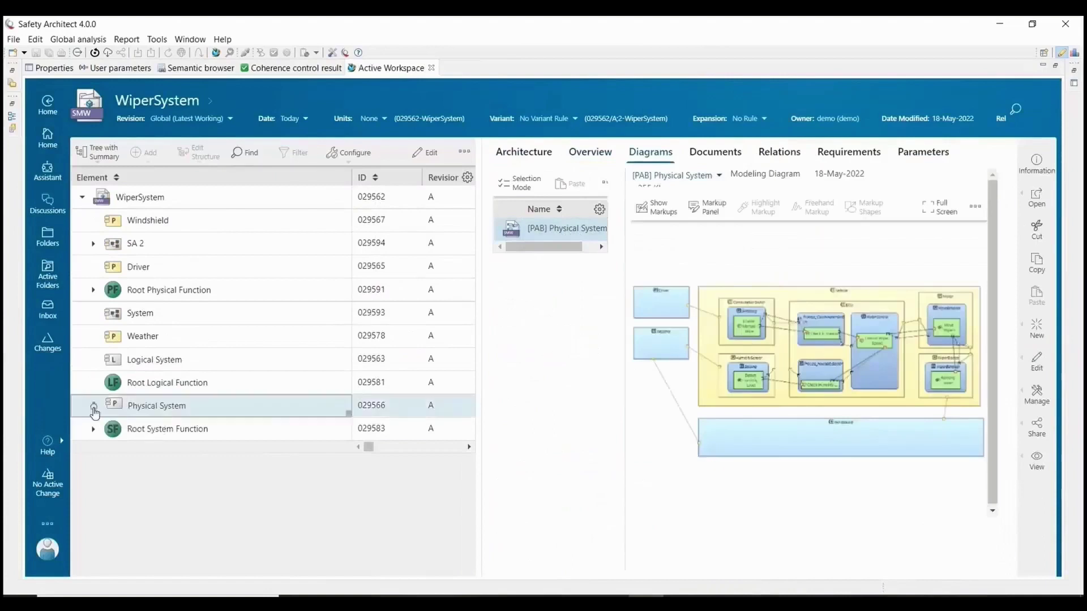
pyautogui.click(206, 337)
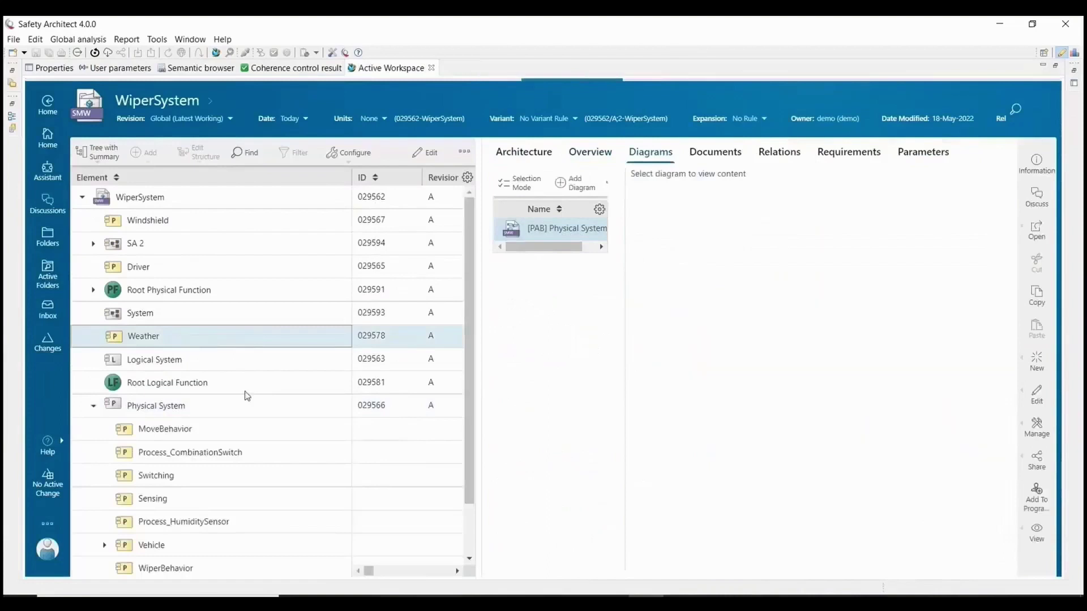
pyautogui.scroll(-2, 245, 393)
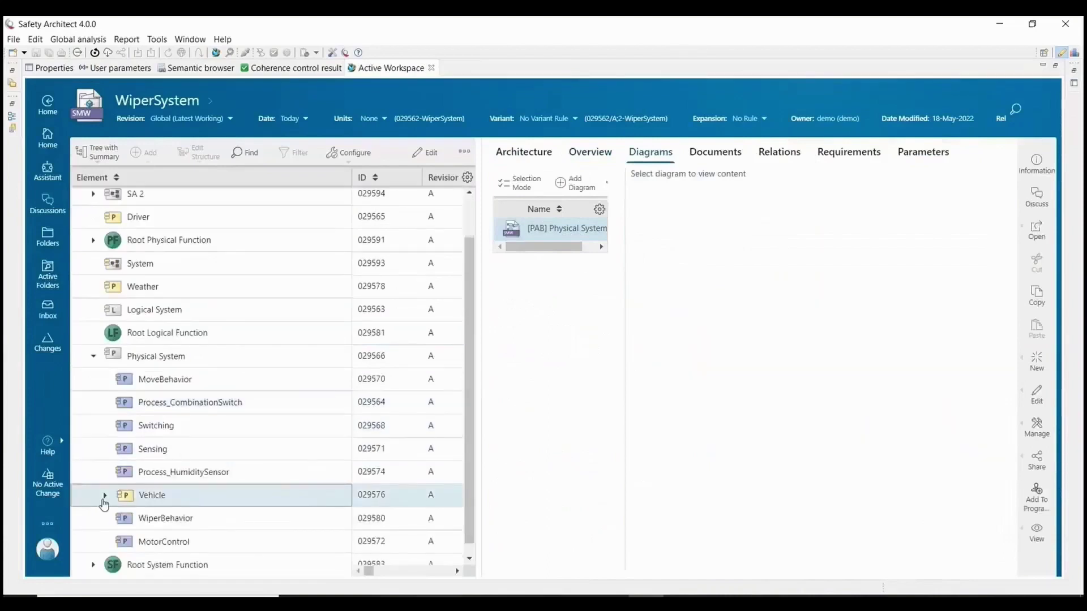
pyautogui.click(104, 495)
pyautogui.click(244, 421)
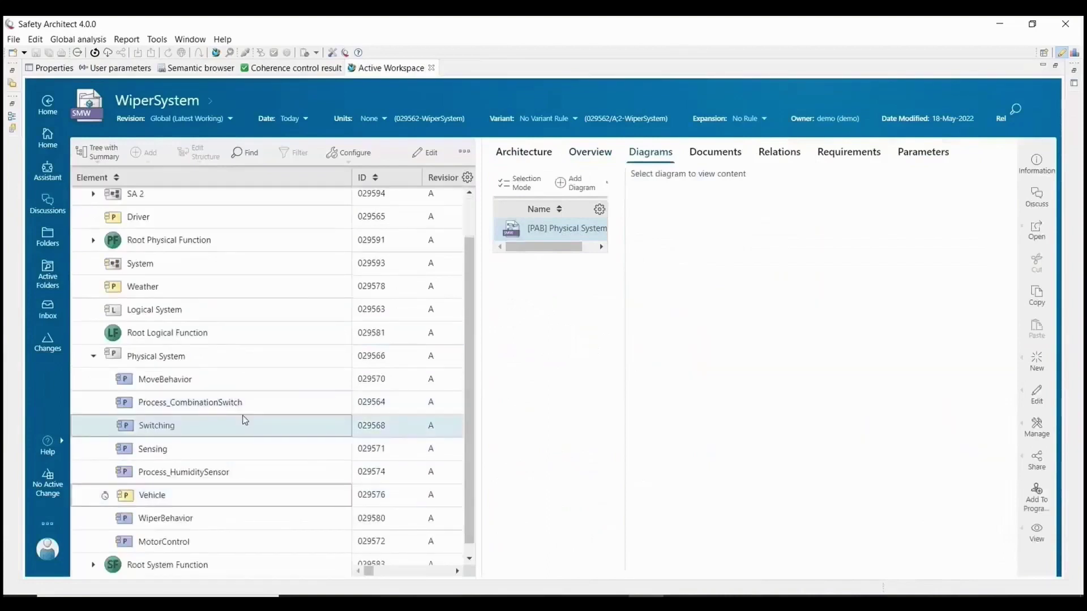
pyautogui.scroll(-1, 244, 421)
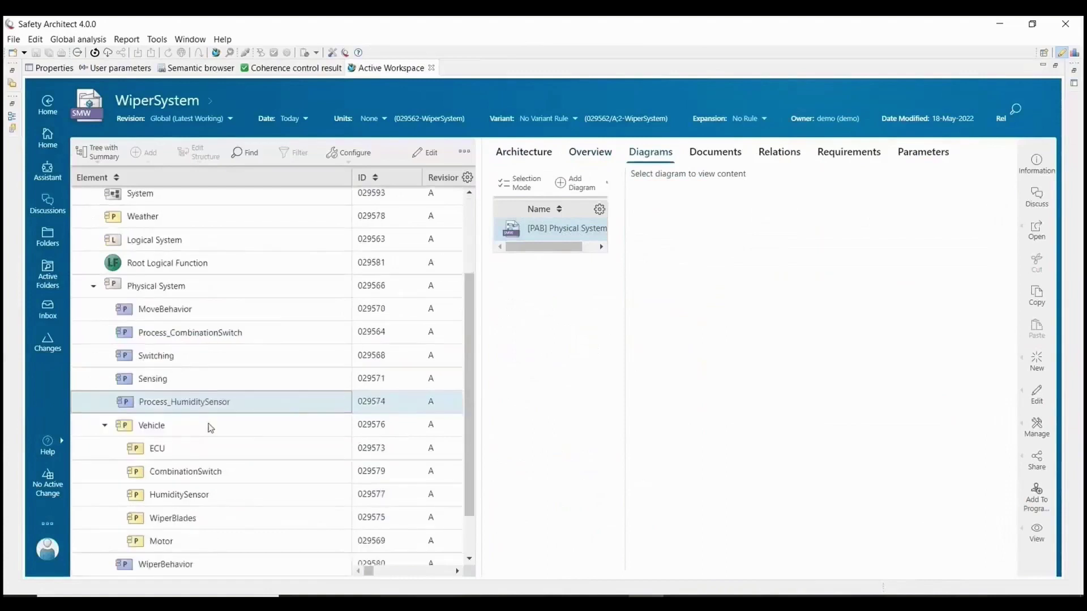
pyautogui.click(207, 475)
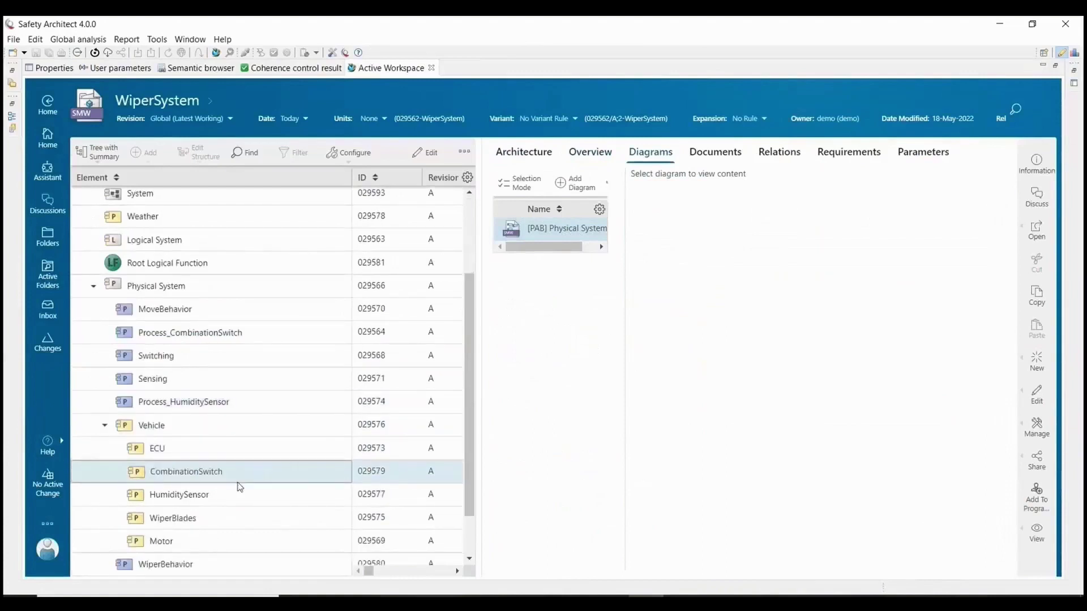
pyautogui.scroll(-1, 240, 487)
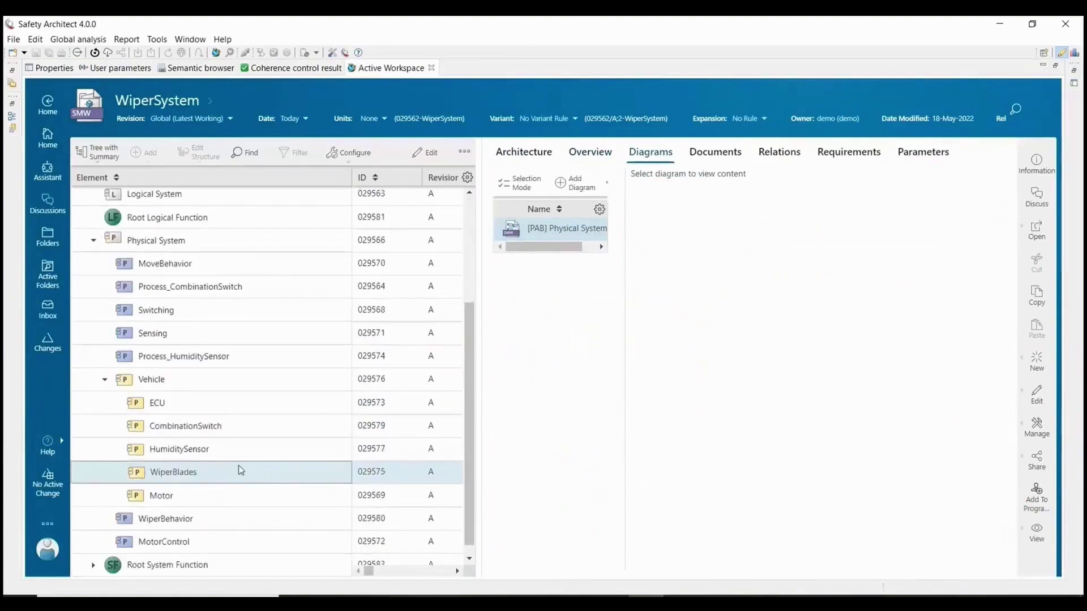
pyautogui.scroll(3, 240, 467)
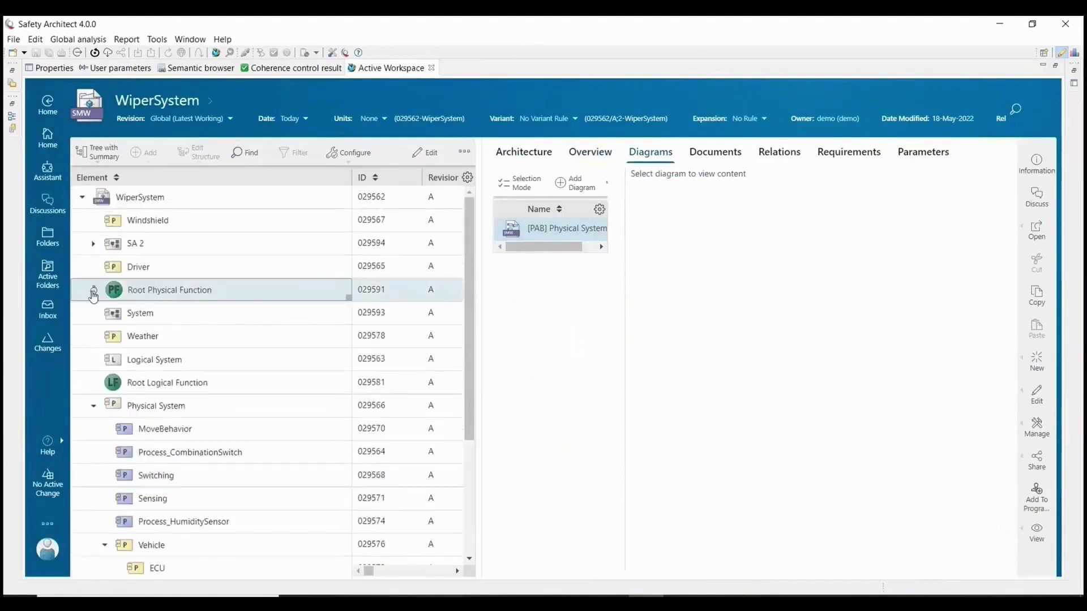
pyautogui.click(93, 293)
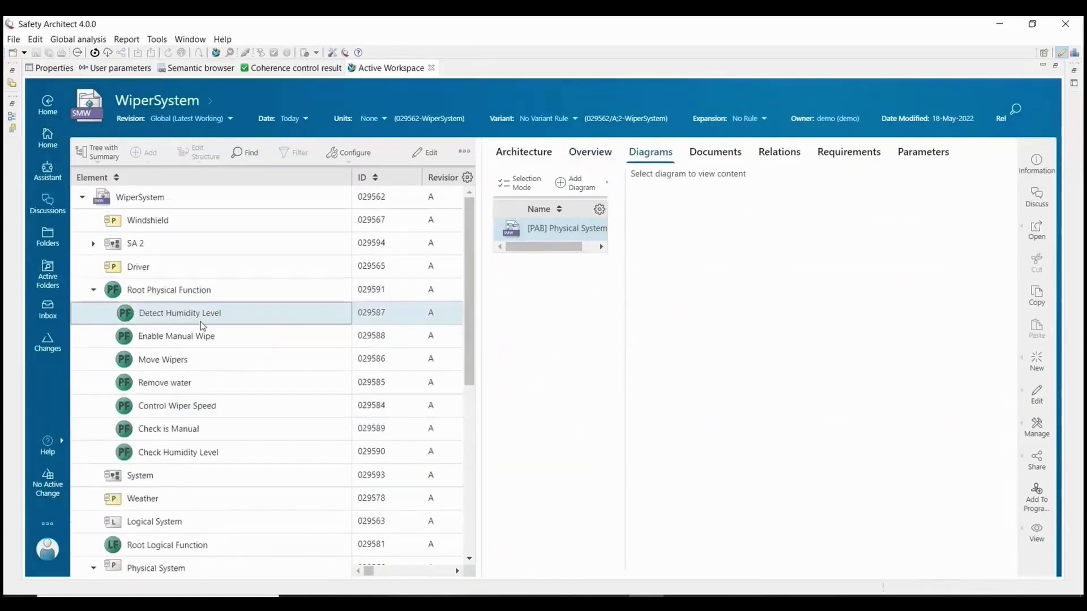
pyautogui.doubleClick(394, 70)
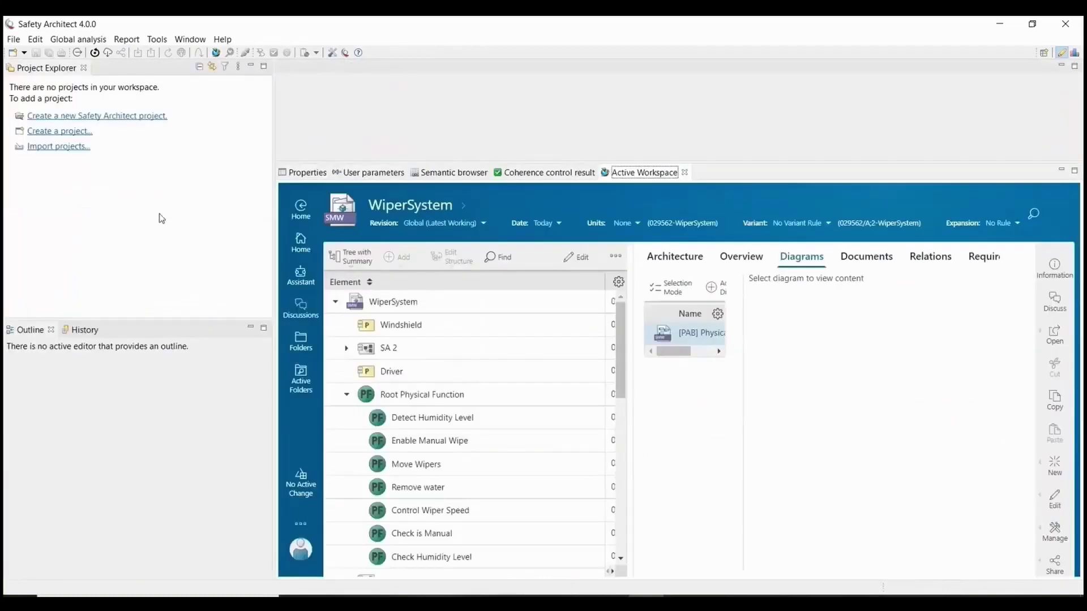
pyautogui.click(95, 54)
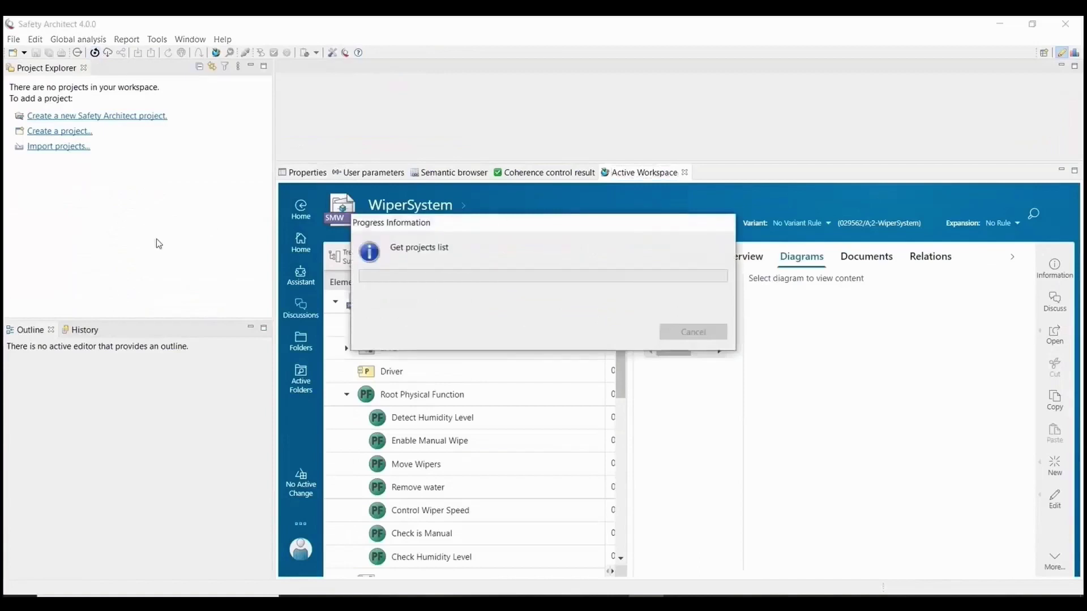
pyautogui.click(640, 428)
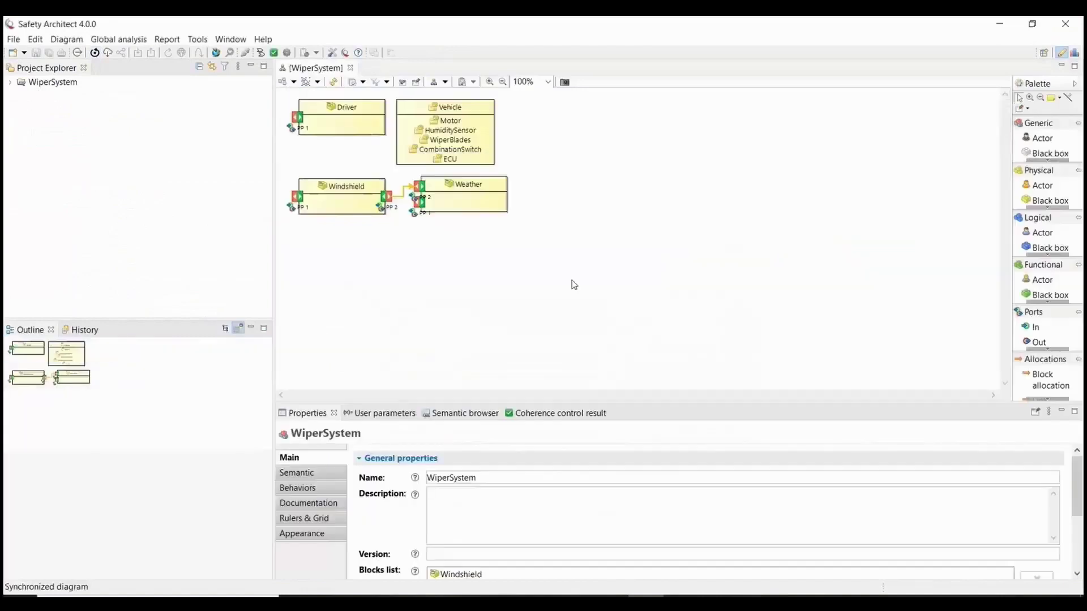
# Create a 'WiperSystem - Overview' representation of the WiperSystem model under .sa.
pyautogui.click(10, 82)
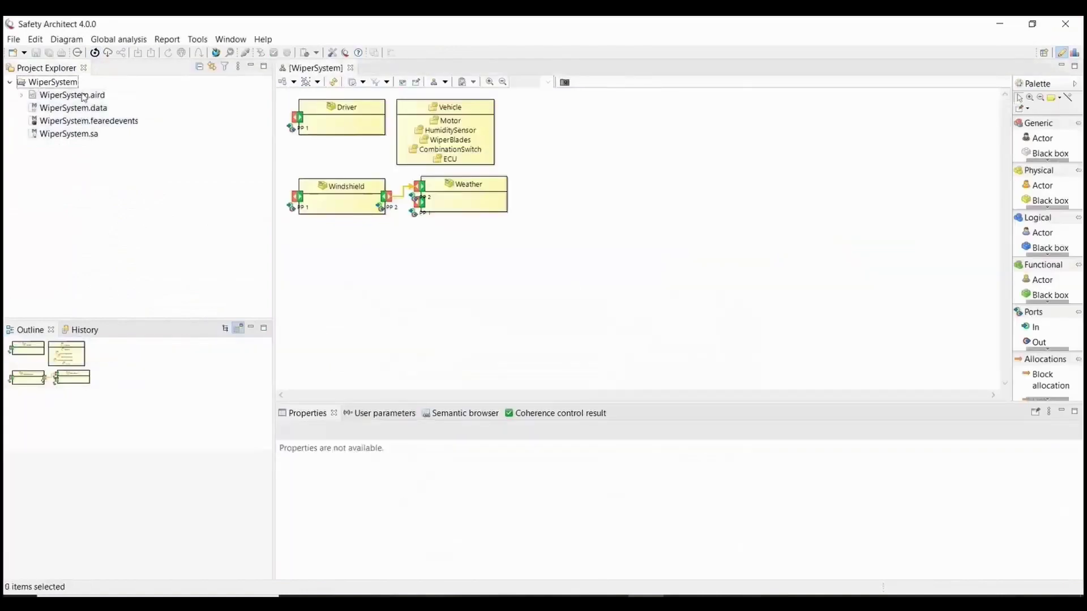
pyautogui.click(21, 95)
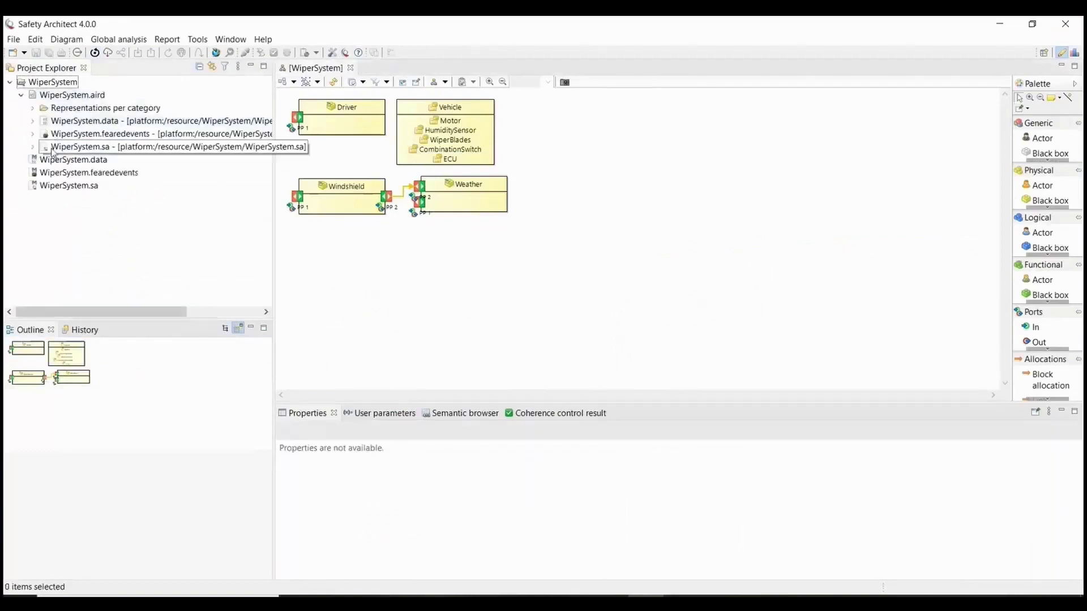
pyautogui.click(33, 147)
pyautogui.click(79, 160)
pyautogui.rightClick(75, 160)
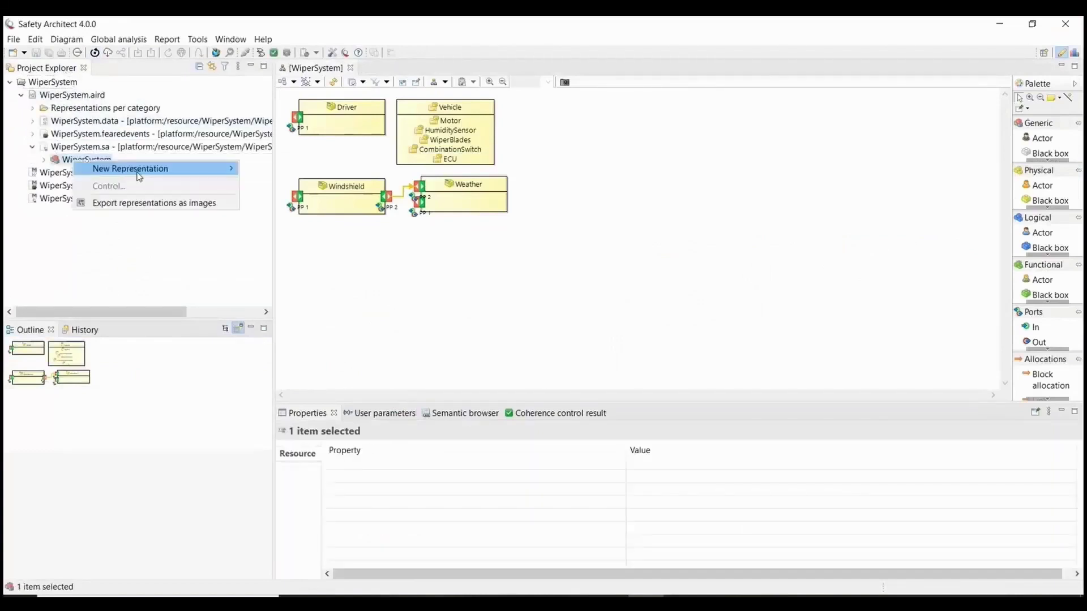
pyautogui.moveTo(164, 168)
pyautogui.click(300, 180)
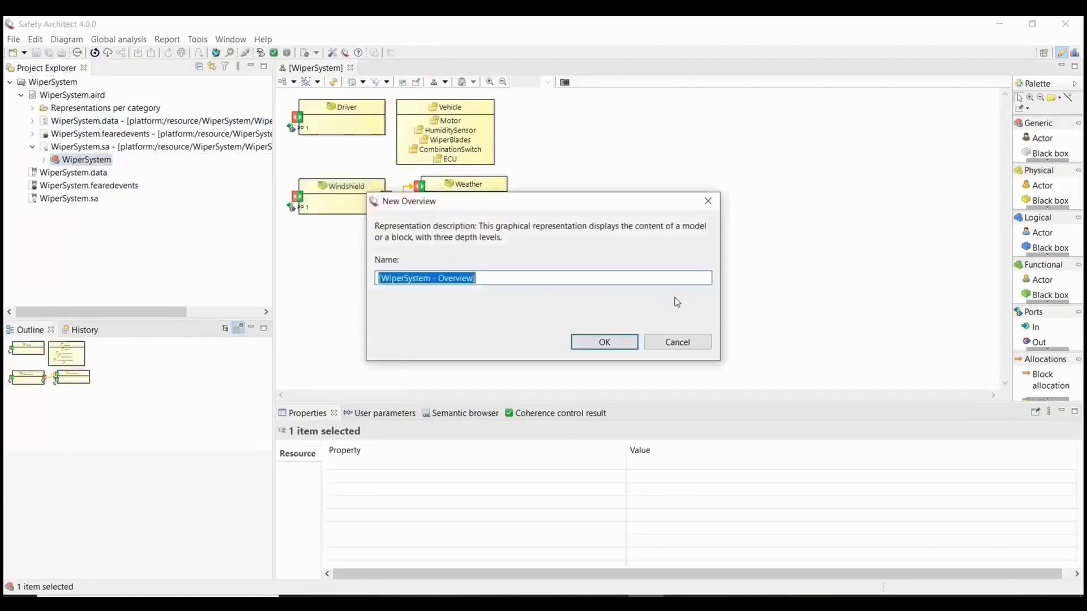
pyautogui.click(605, 341)
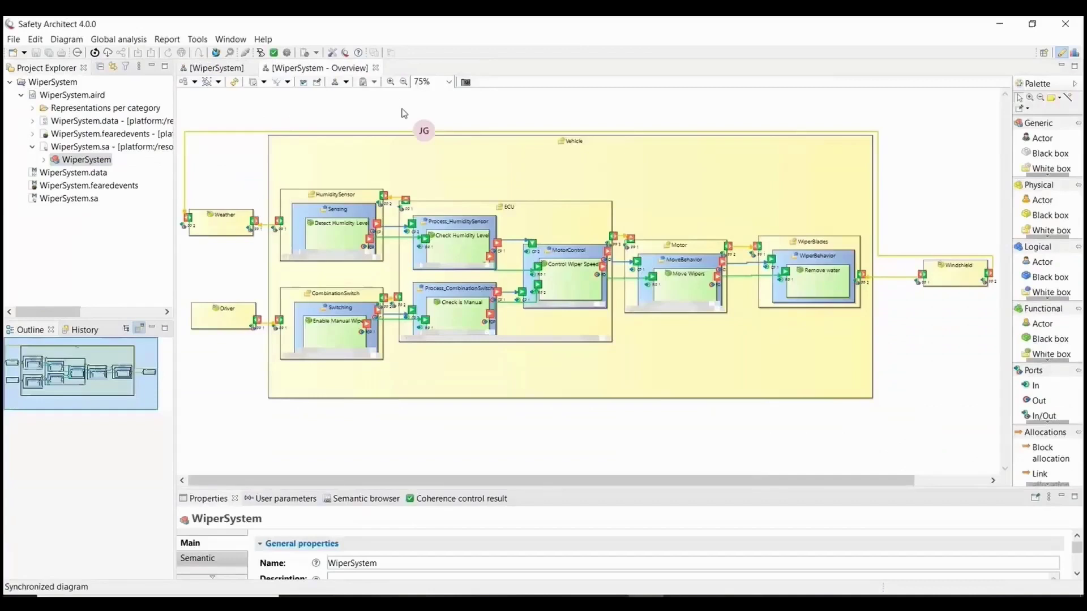
# View the overview at 100% zoom, then open WiperSystem.fearedevents.
pyautogui.doubleClick(295, 69)
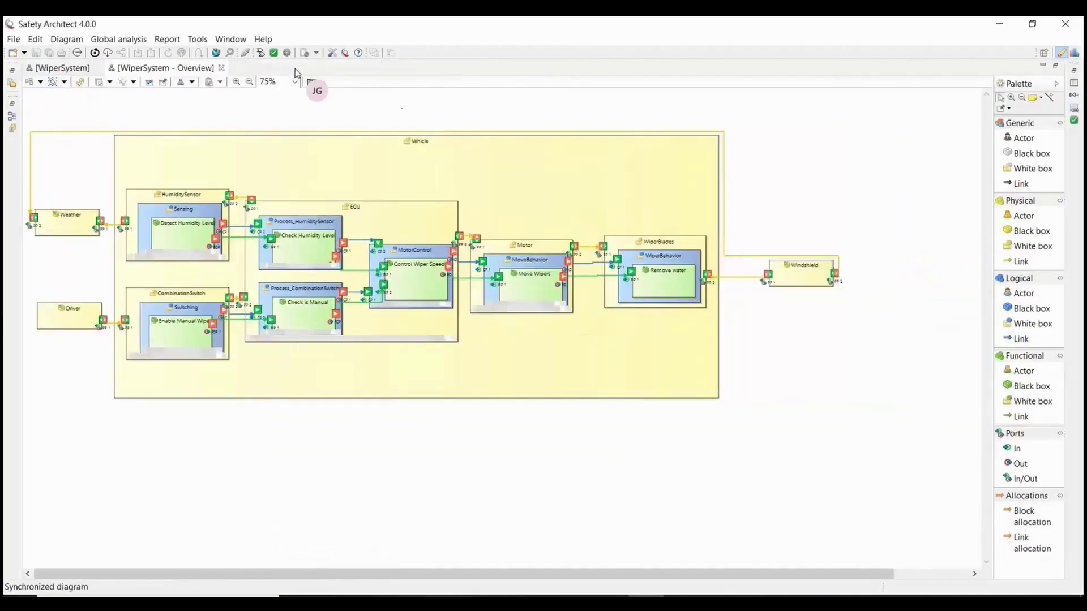
pyautogui.click(281, 82)
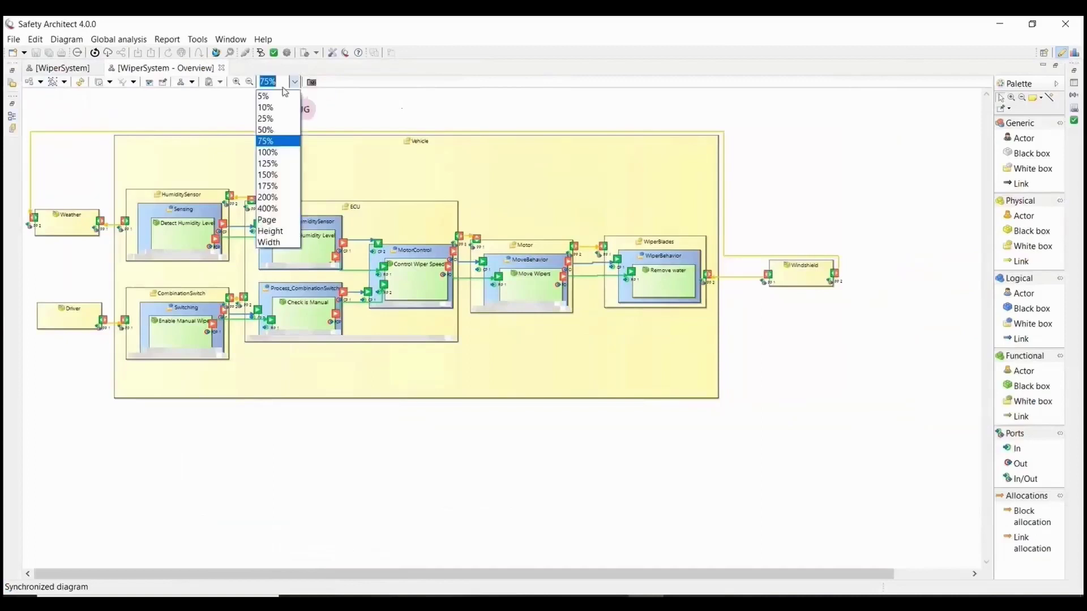
pyautogui.click(278, 152)
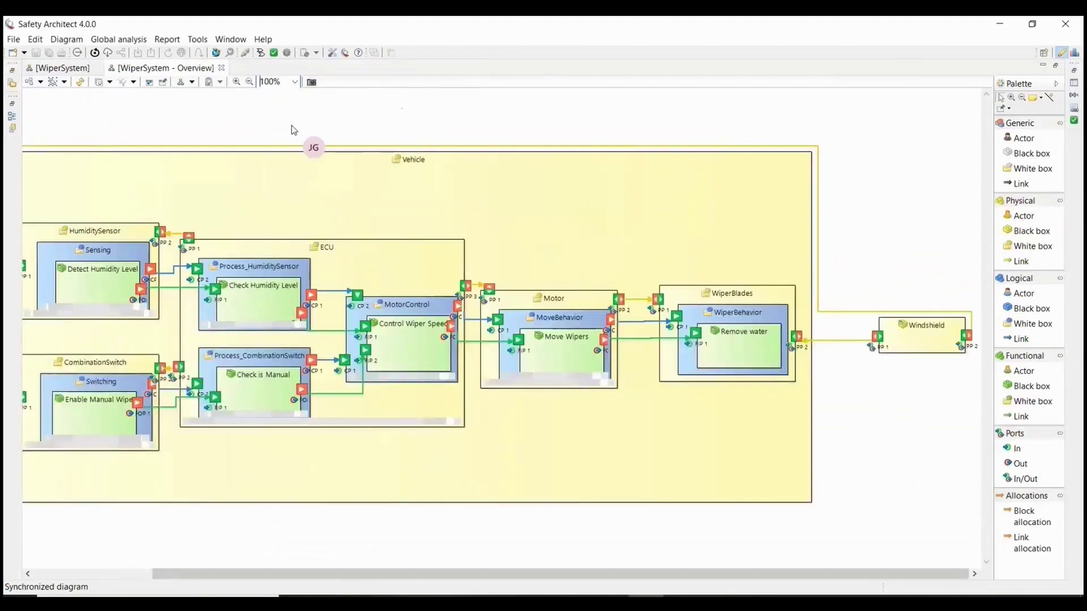
pyautogui.doubleClick(173, 68)
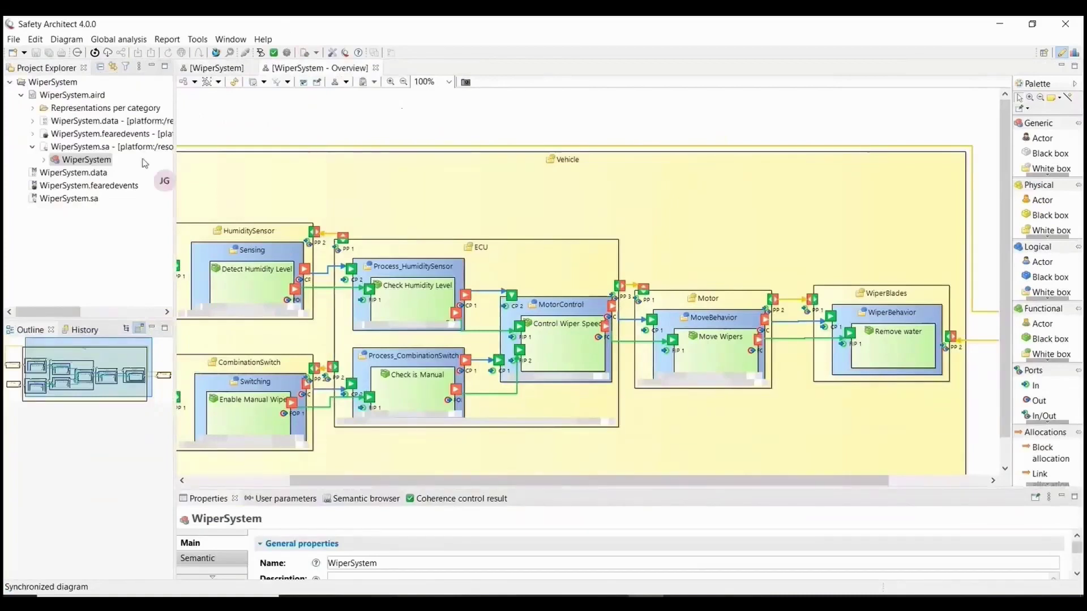
pyautogui.doubleClick(98, 188)
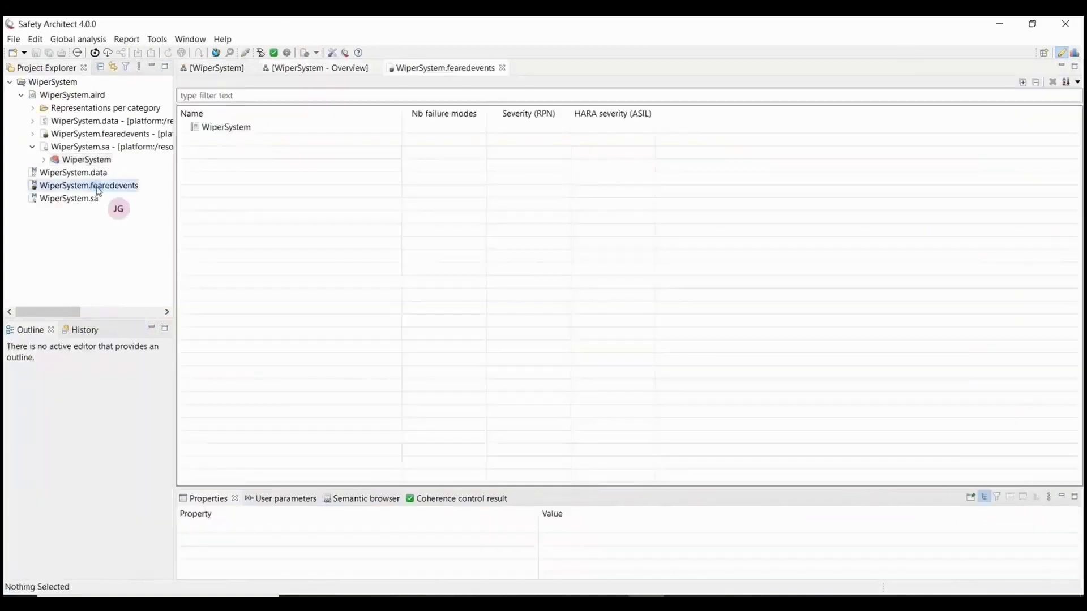
# Add a feared event named 'Loss of wiping function' under WiperSystem.
pyautogui.click(260, 129)
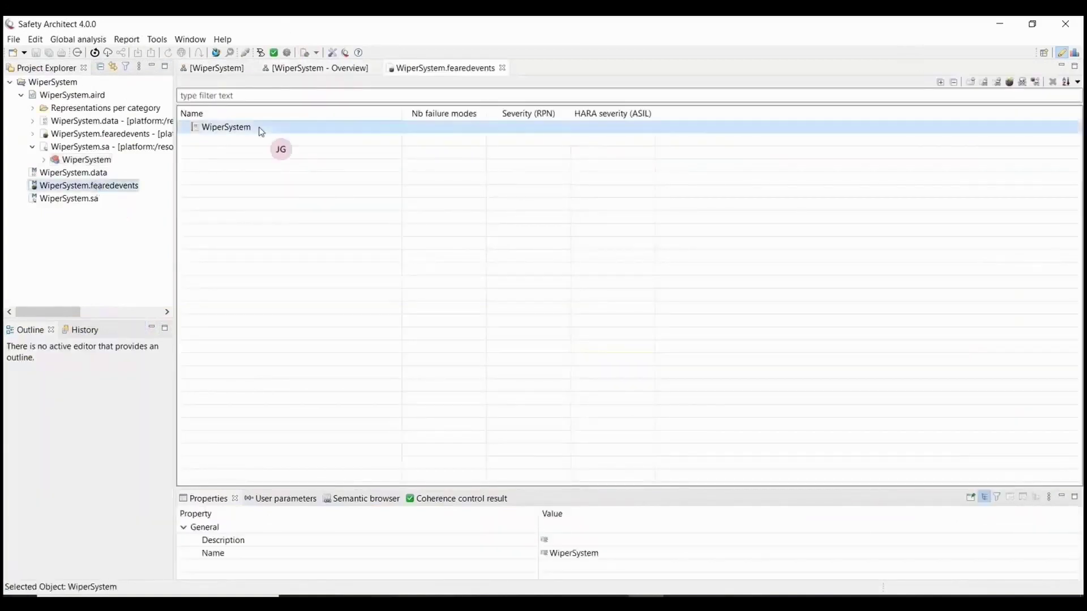
pyautogui.click(1010, 83)
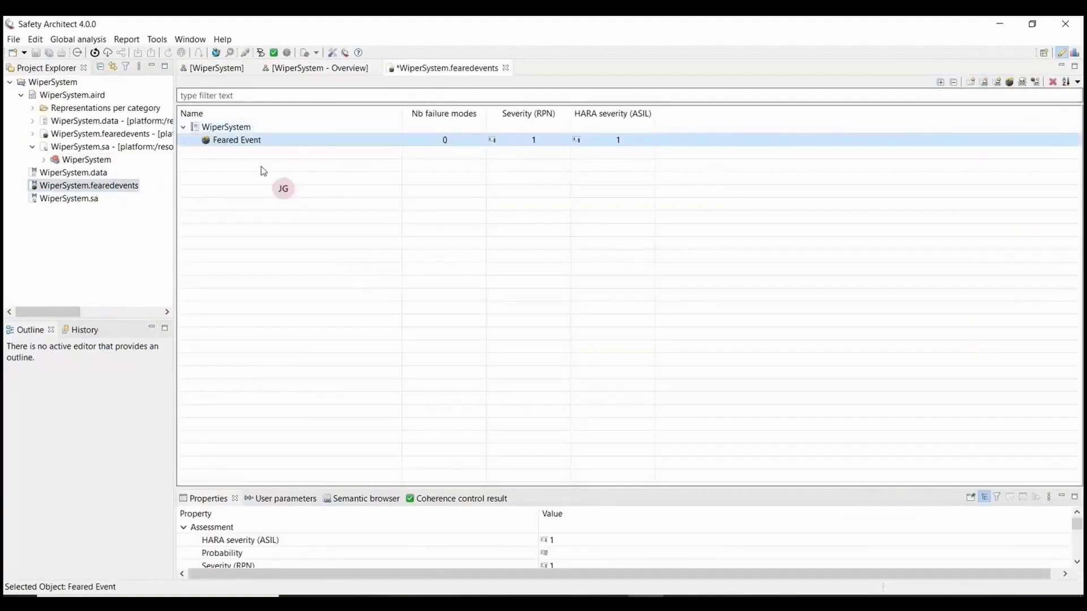
pyautogui.click(250, 141)
pyautogui.write('Loss')
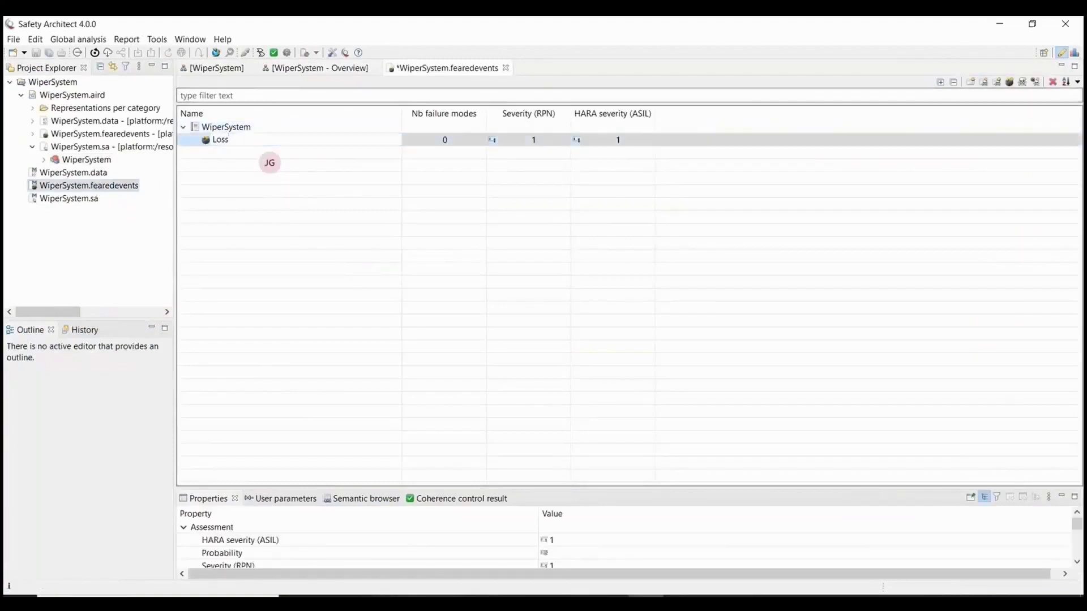
pyautogui.write(' of wiping function')
pyautogui.press('Return')
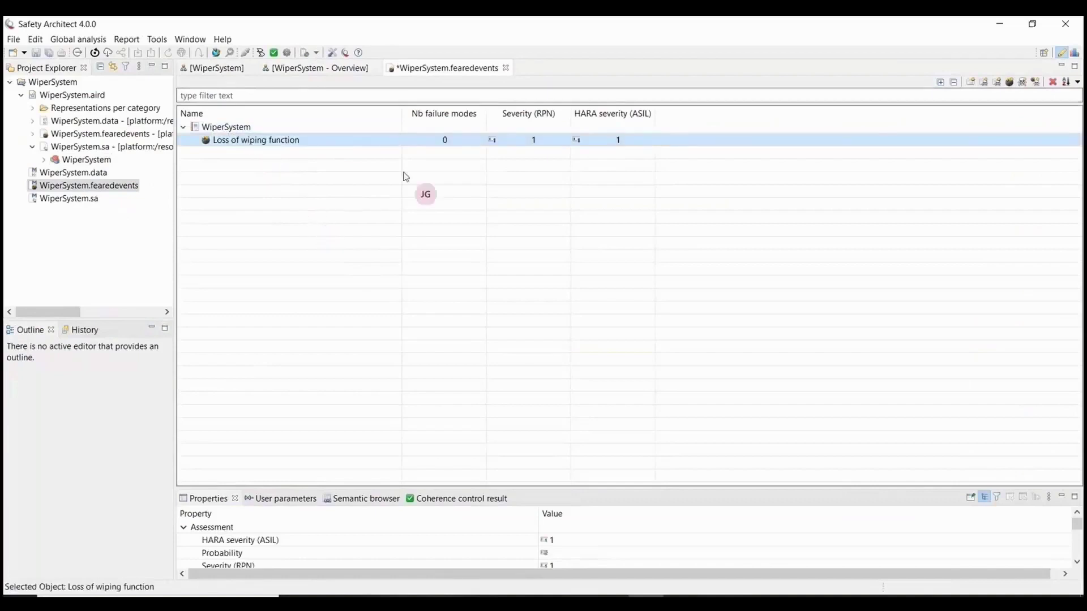
# Set its Severity (RPN) to 7 and save the feared events file.
pyautogui.click(533, 141)
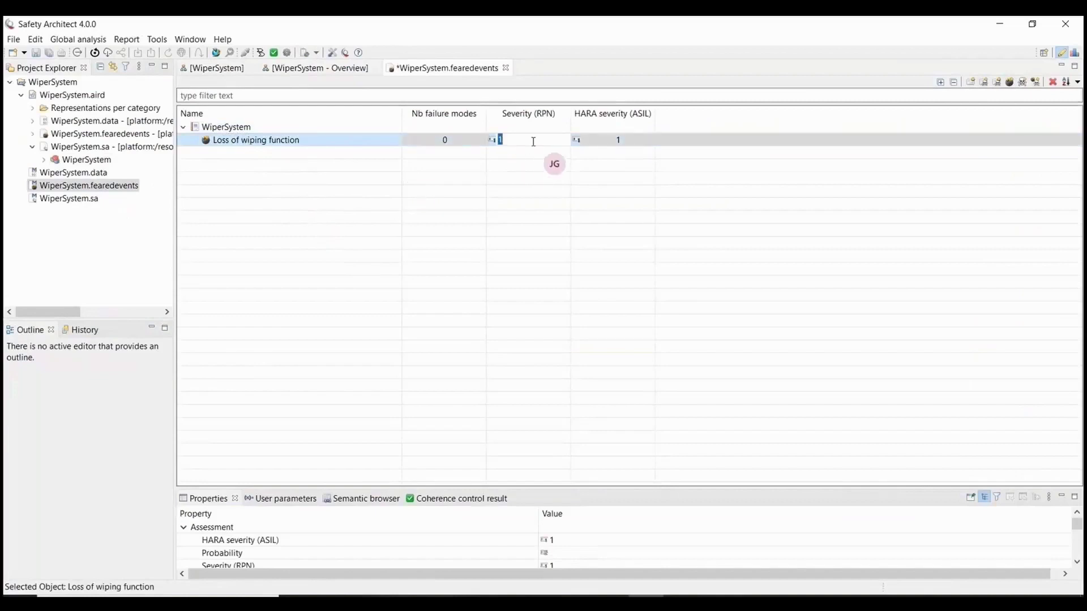
pyautogui.write('7')
pyautogui.press('Return')
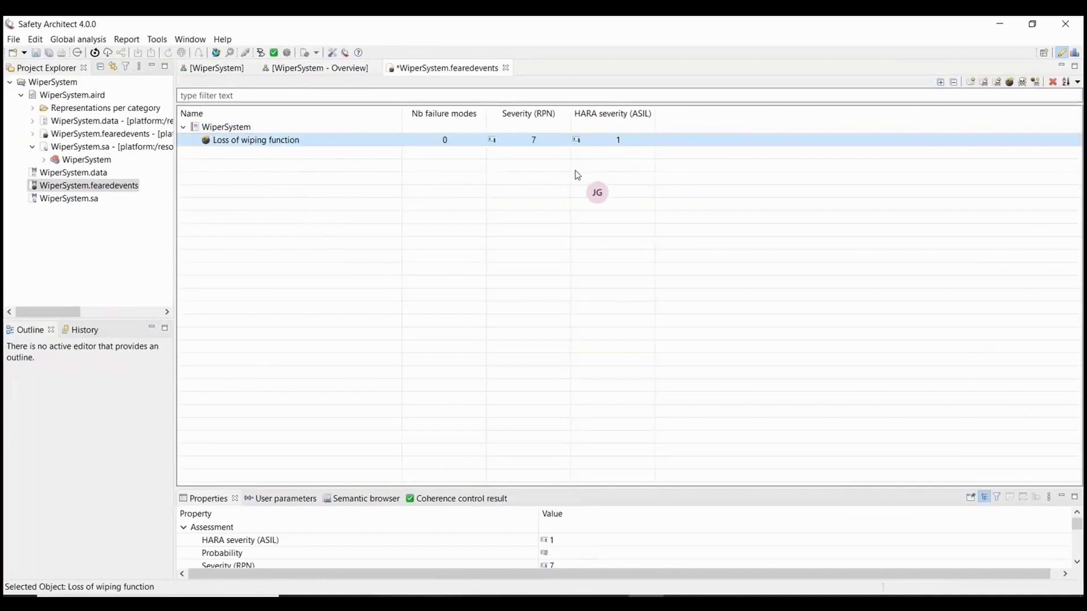
pyautogui.hotkey('ctrl', 's')
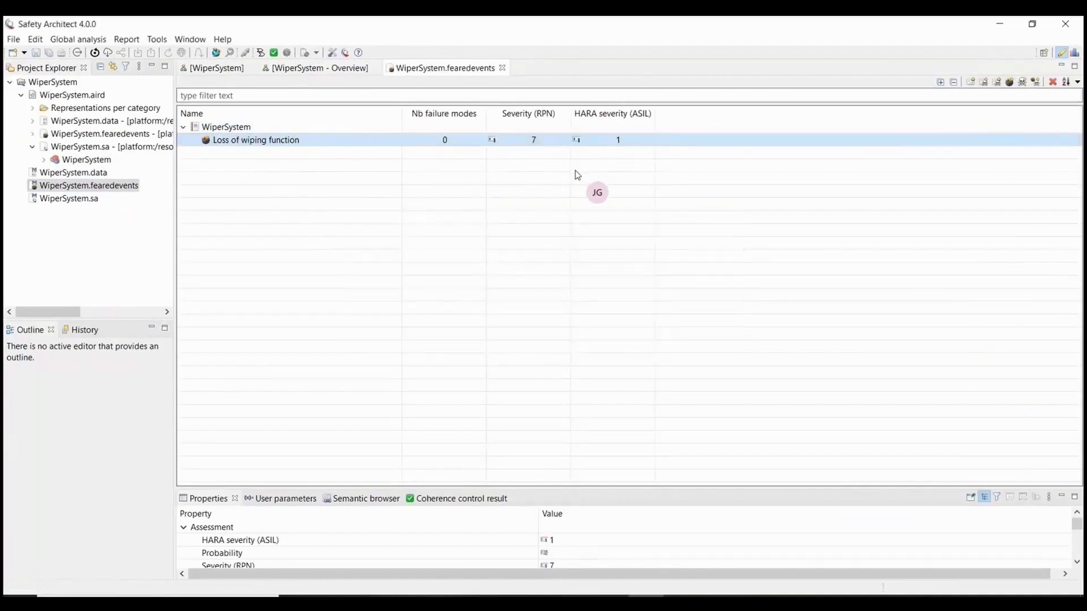
# Assign Loss of wiping function as the feared event of Move Wipers' FOP 1 failure mode A.
pyautogui.click(502, 69)
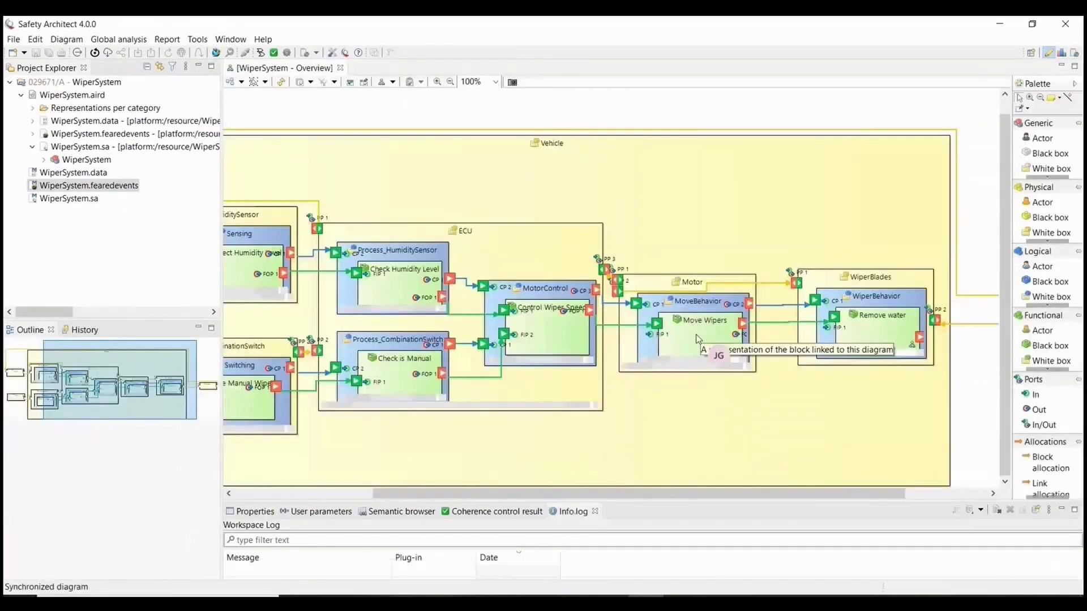
pyautogui.doubleClick(698, 338)
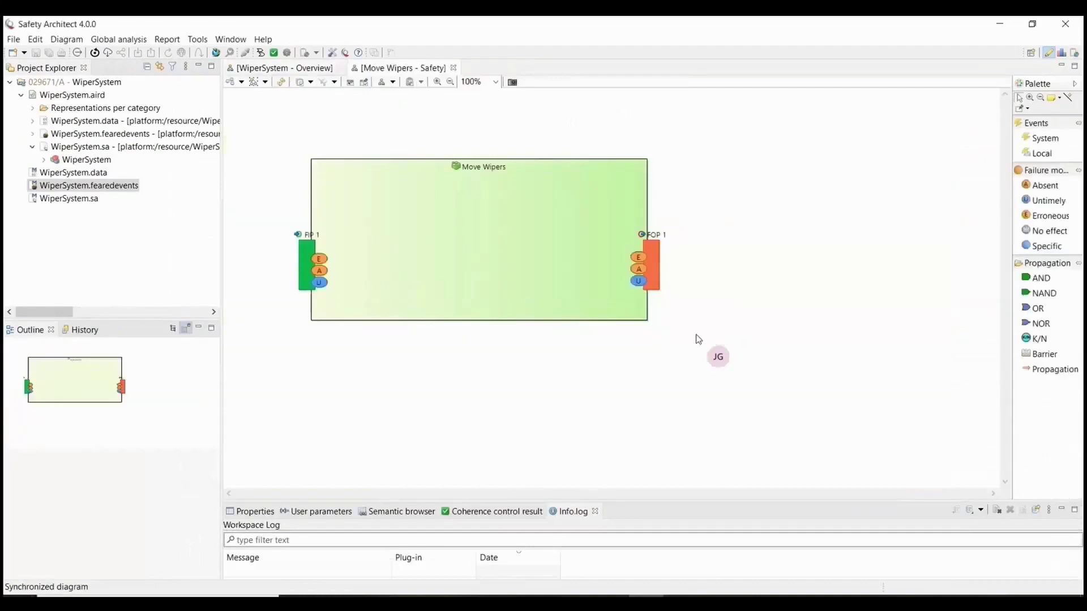
pyautogui.click(638, 269)
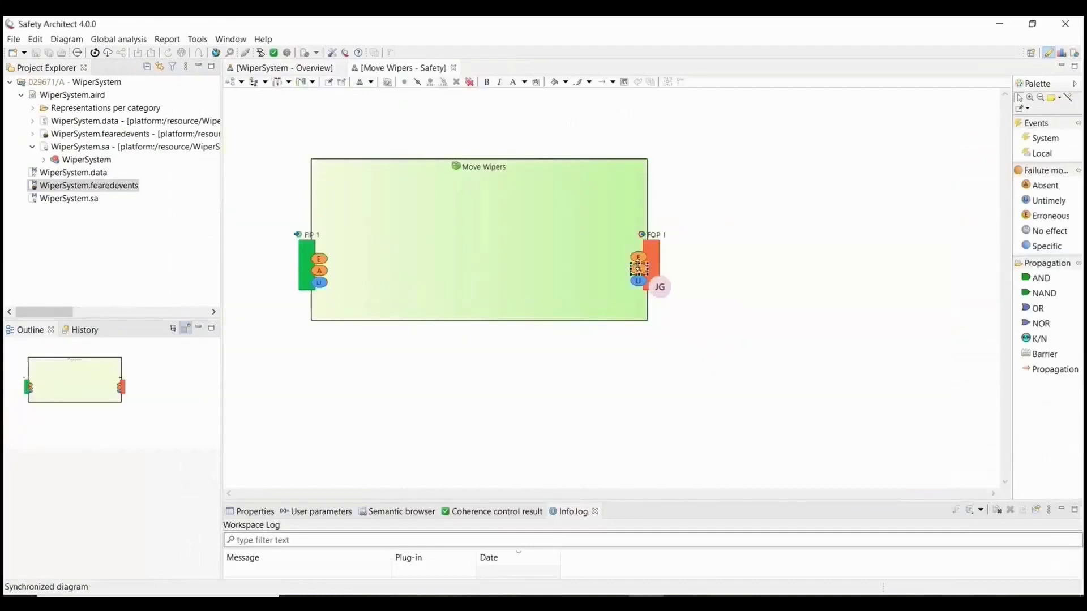
pyautogui.doubleClick(638, 269)
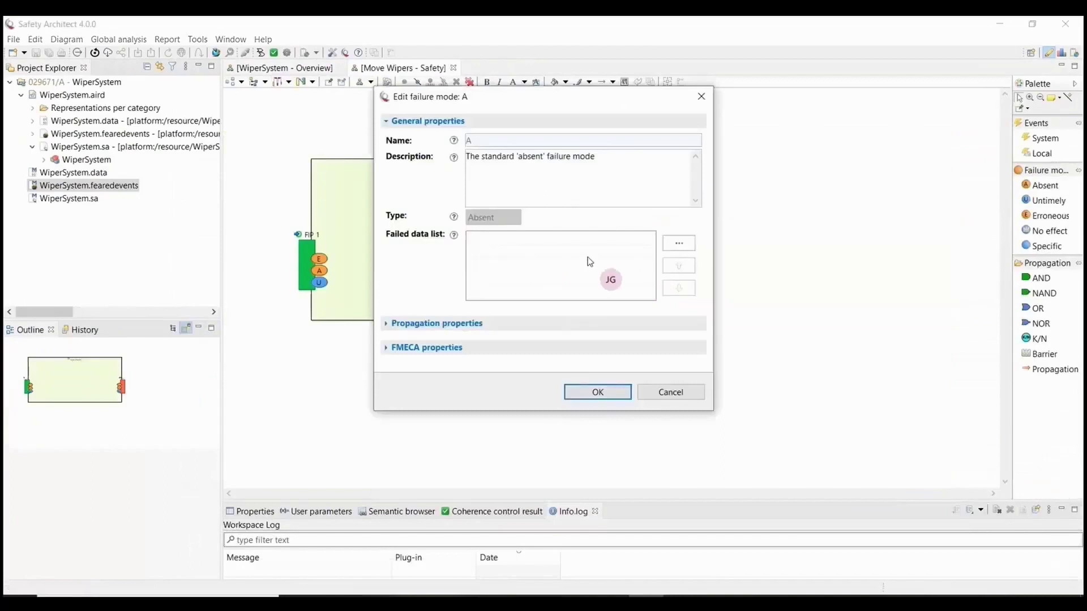
pyautogui.click(464, 324)
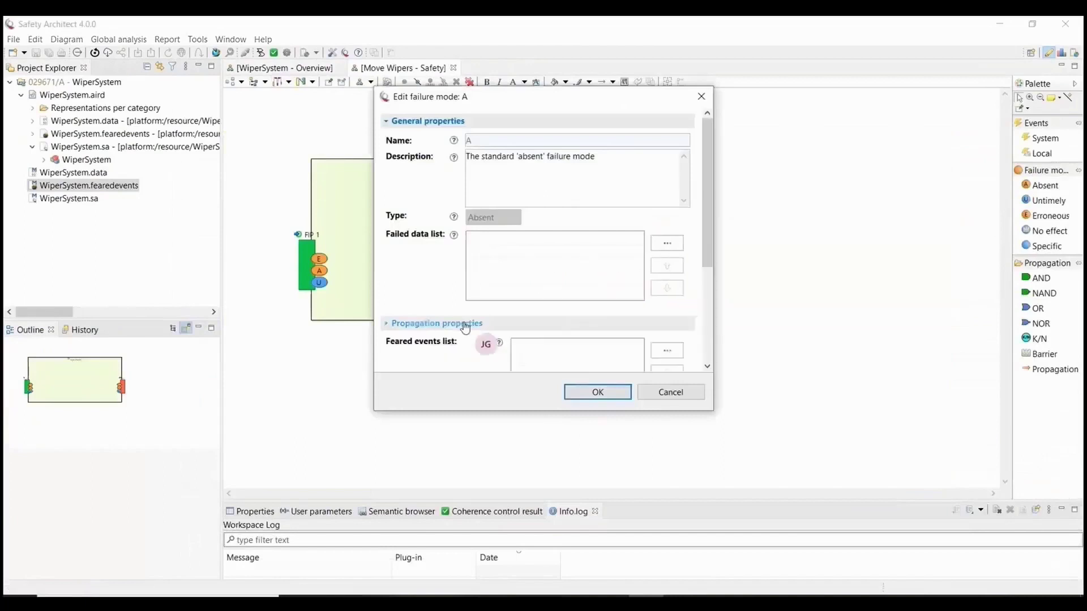
pyautogui.click(666, 351)
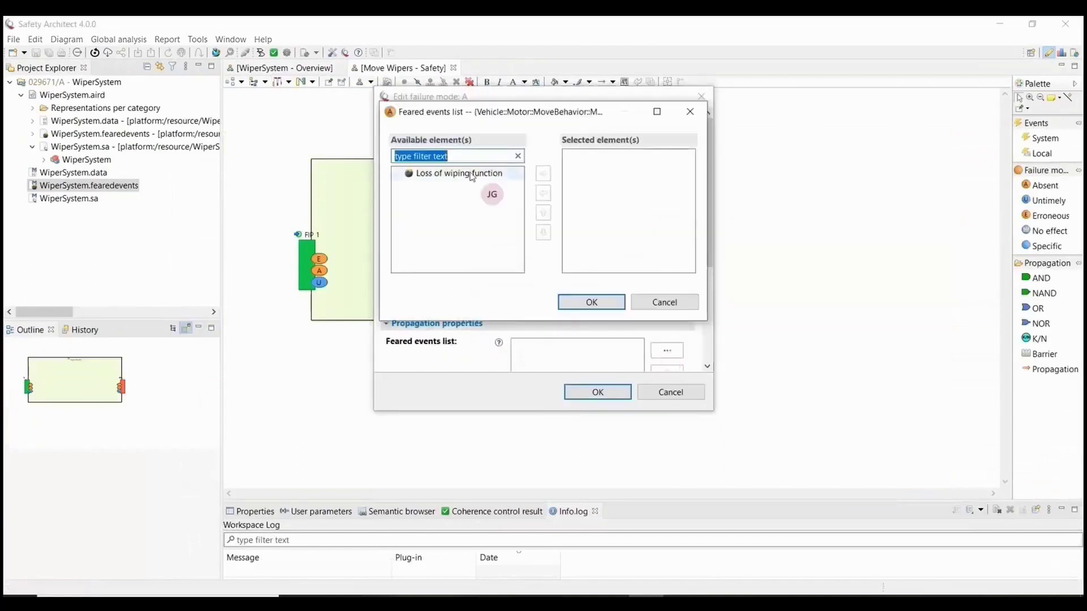
pyautogui.doubleClick(470, 173)
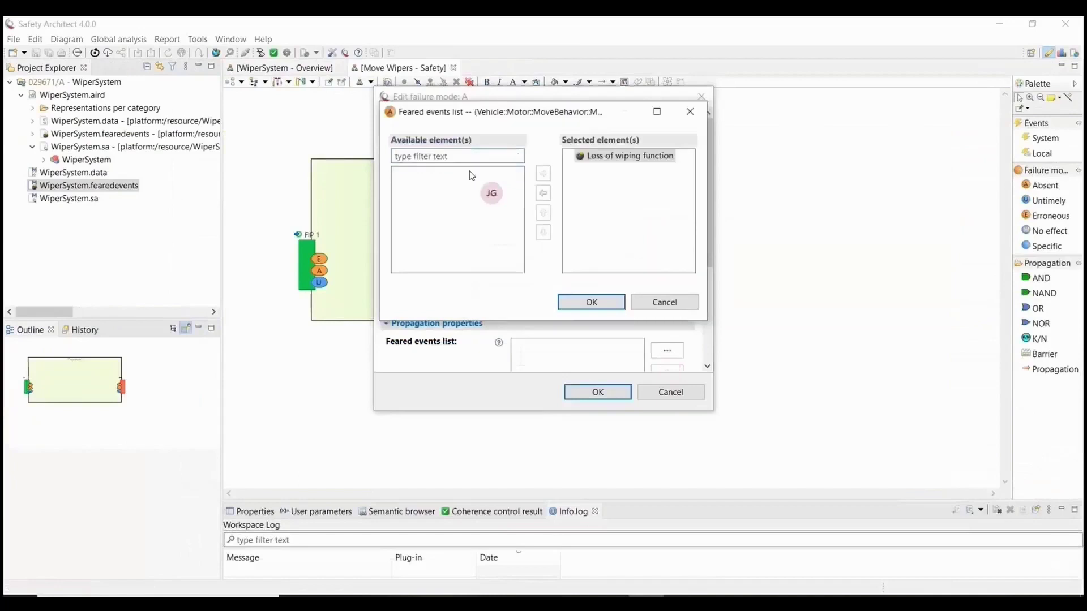
pyautogui.click(591, 302)
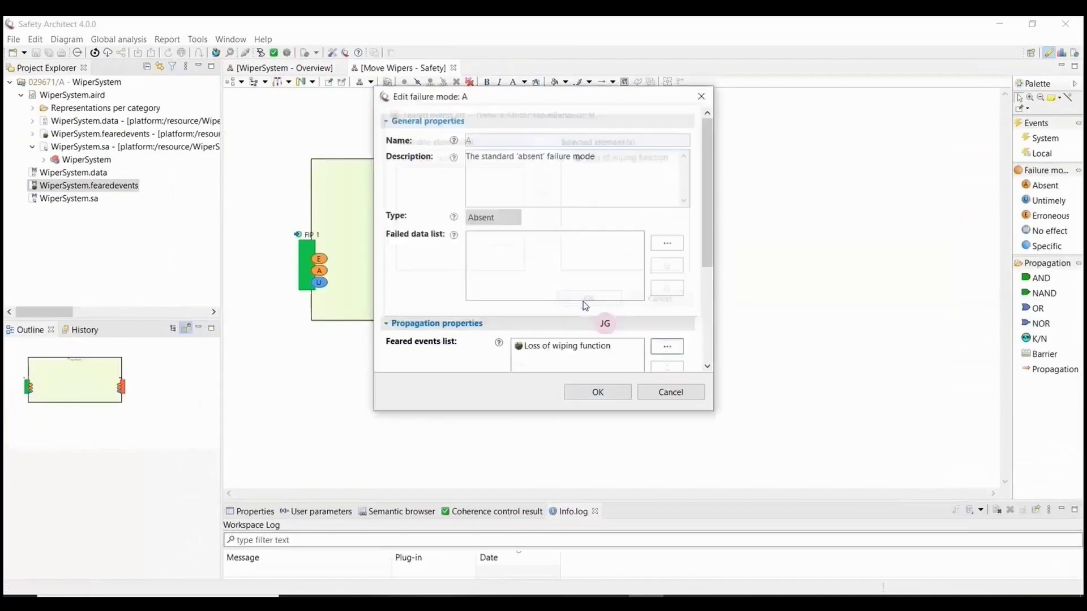
pyautogui.click(609, 395)
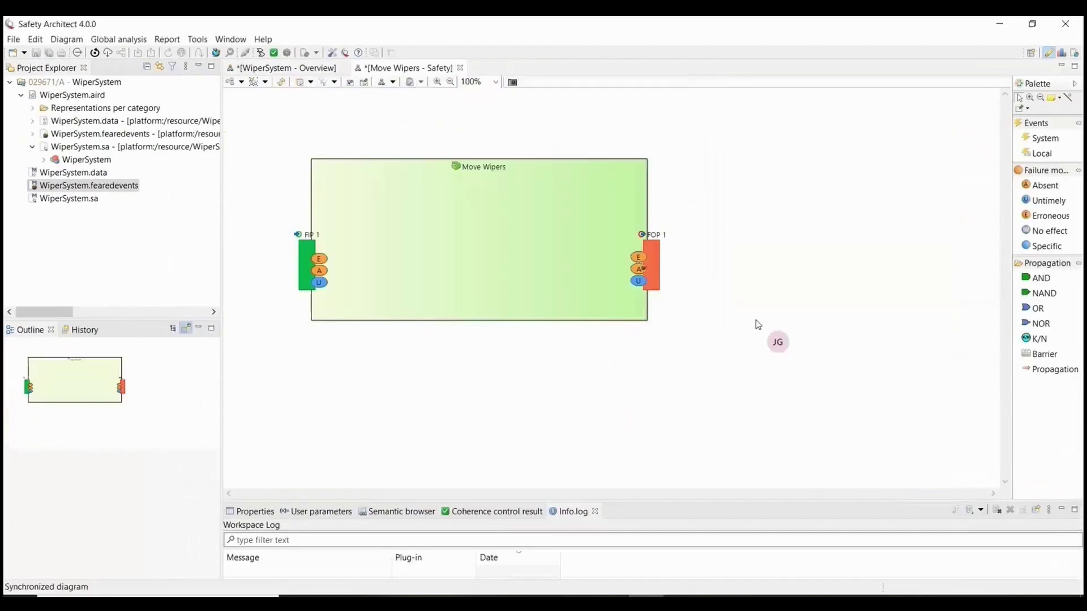
# Add an 'EM interferences' system event and an OR gate inside Move Wipers.
pyautogui.click(1044, 138)
pyautogui.click(385, 130)
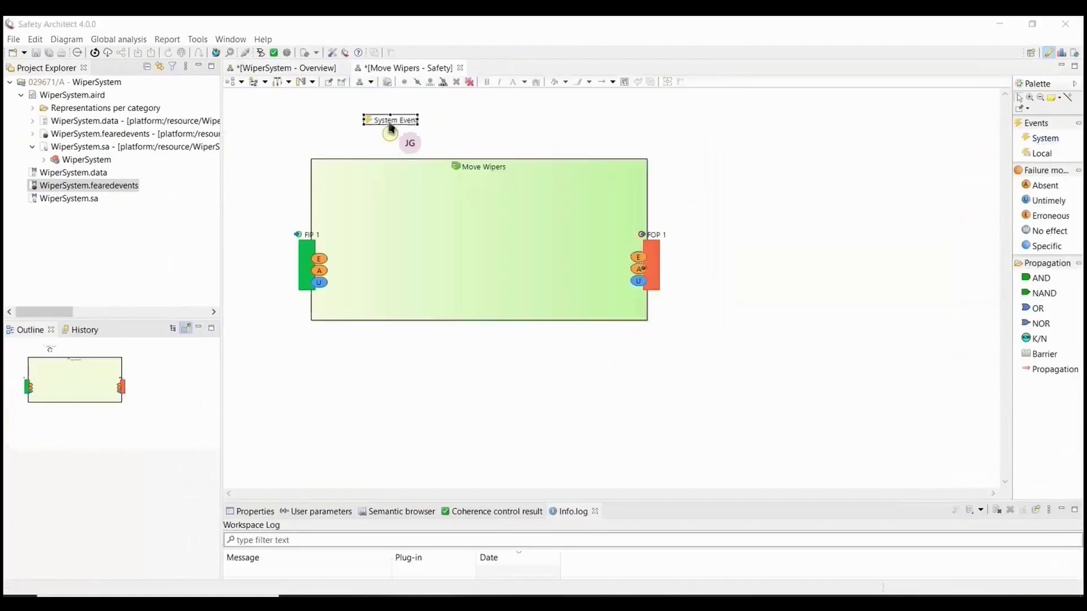
pyautogui.tripleClick(399, 575)
pyautogui.write('EM interferences')
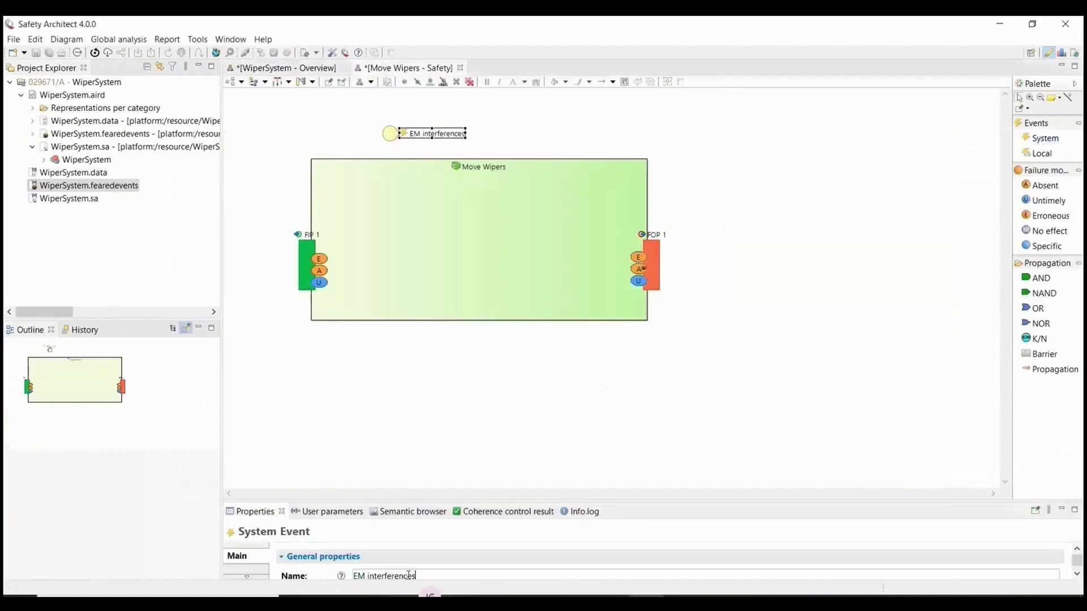
pyautogui.click(825, 308)
pyautogui.click(1038, 308)
pyautogui.click(494, 264)
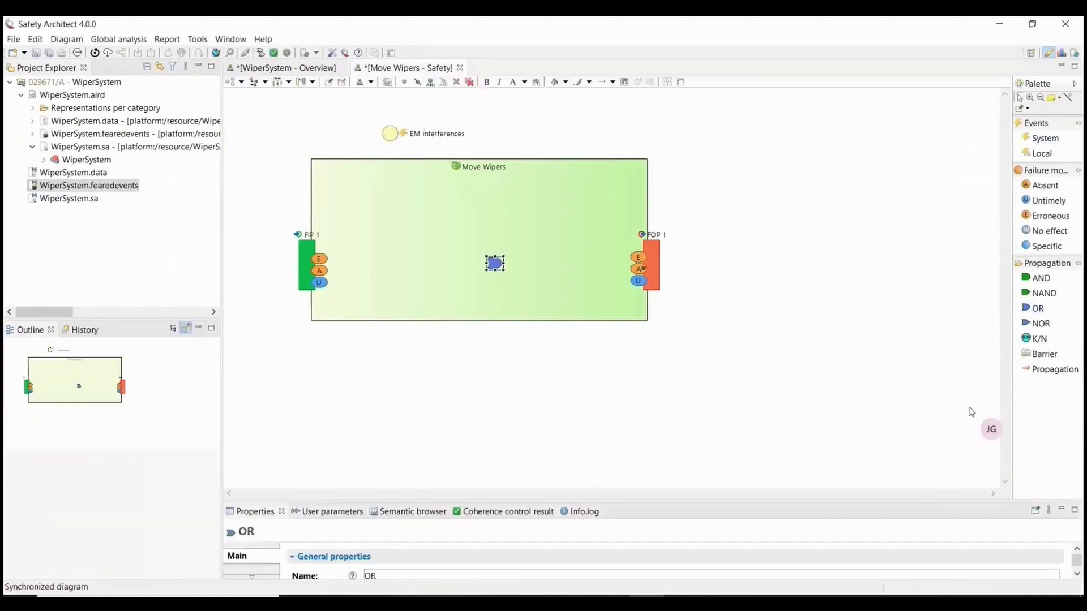
# Link FIP 1's A and EM interferences into the OR gate, the gate to FOP 1's A, and save.
pyautogui.click(1052, 369)
pyautogui.click(319, 270)
pyautogui.click(492, 263)
pyautogui.click(391, 135)
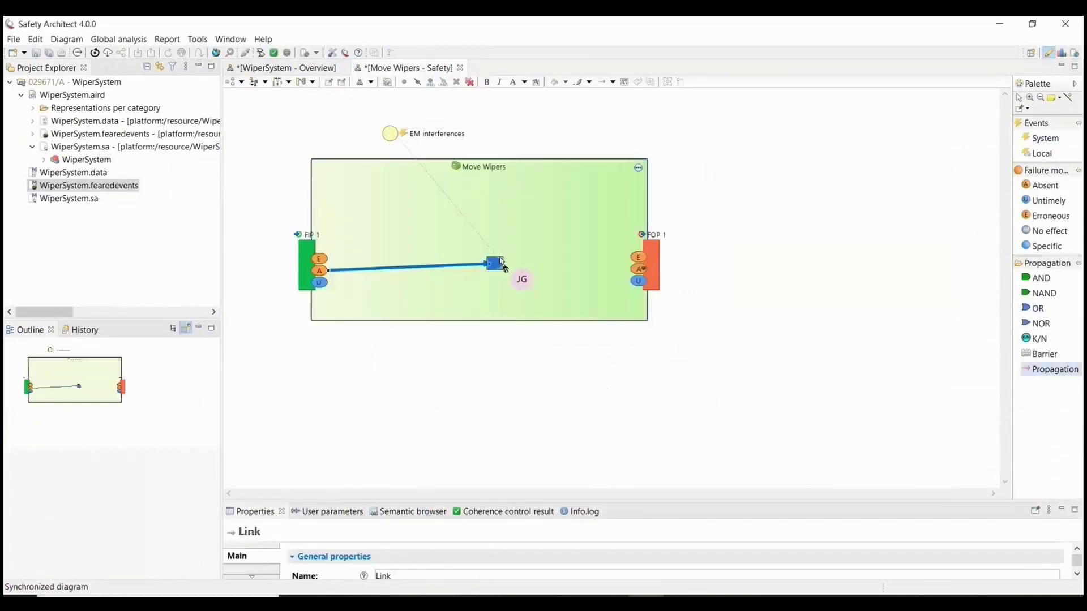
pyautogui.click(496, 262)
pyautogui.click(496, 264)
pyautogui.click(638, 268)
pyautogui.click(729, 275)
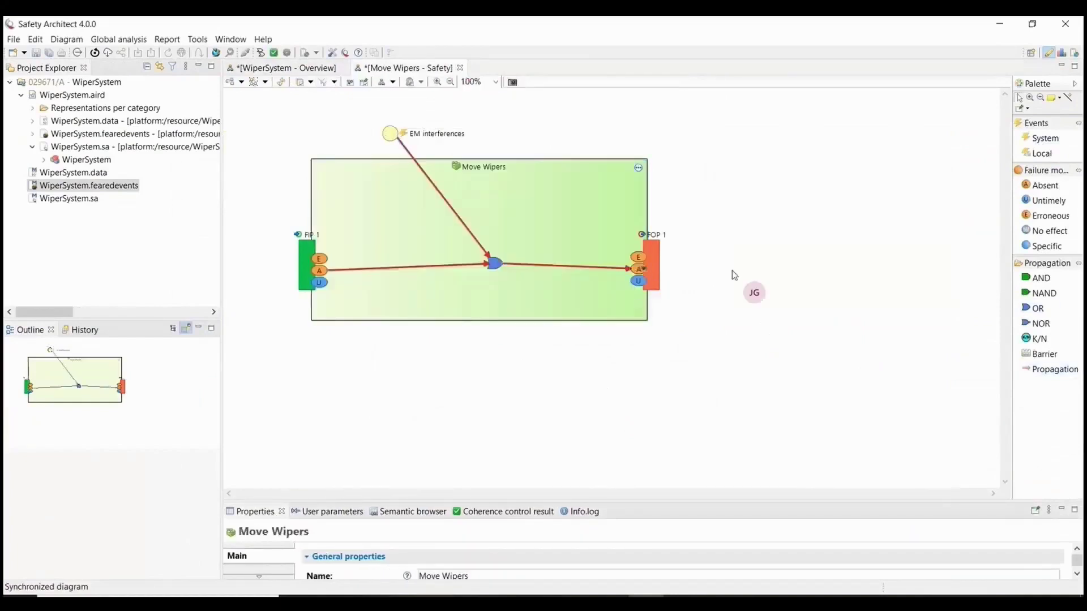
pyautogui.hotkey('ctrl', 's')
# Create Control Wiper Speed's safety diagram with an AND gate and an 'Internal failure' local event.
pyautogui.click(284, 68)
pyautogui.doubleClick(553, 327)
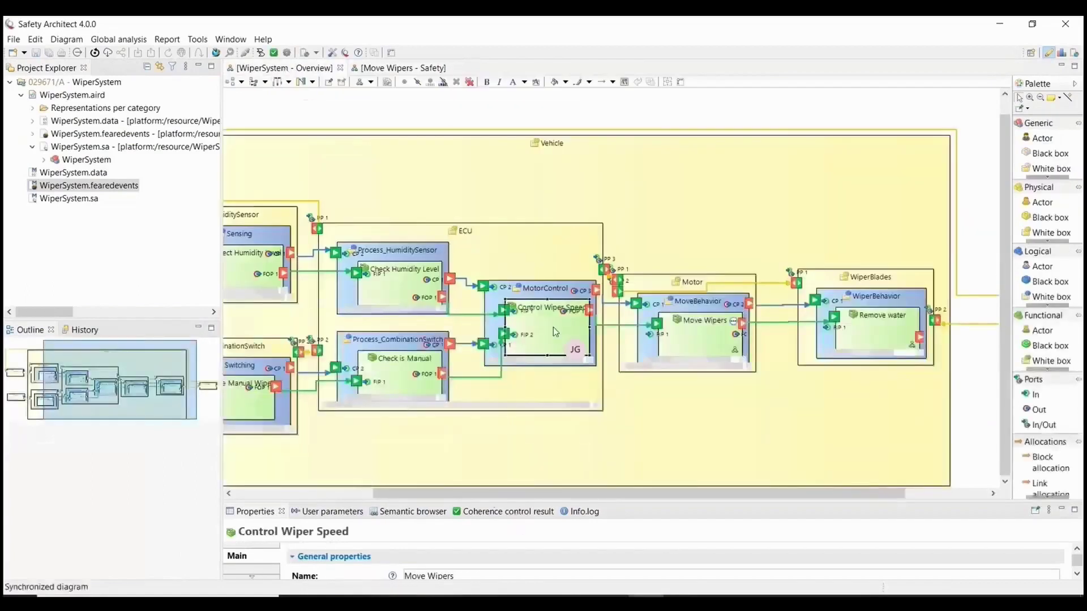
pyautogui.click(603, 347)
pyautogui.click(1041, 278)
pyautogui.click(566, 257)
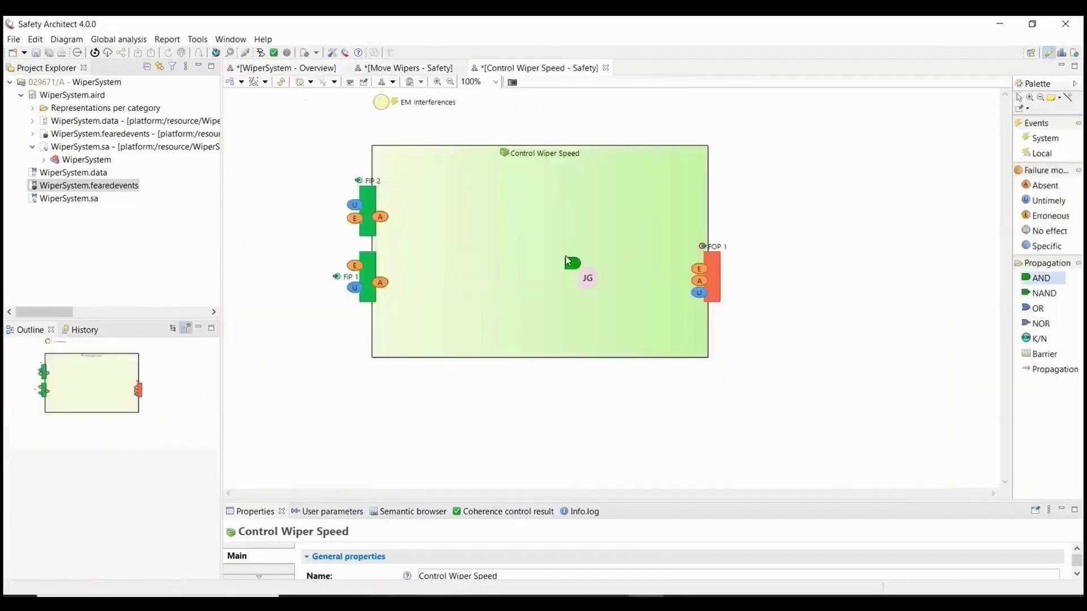
pyautogui.click(1041, 154)
pyautogui.click(482, 186)
pyautogui.tripleClick(421, 575)
pyautogui.write('Internal failure')
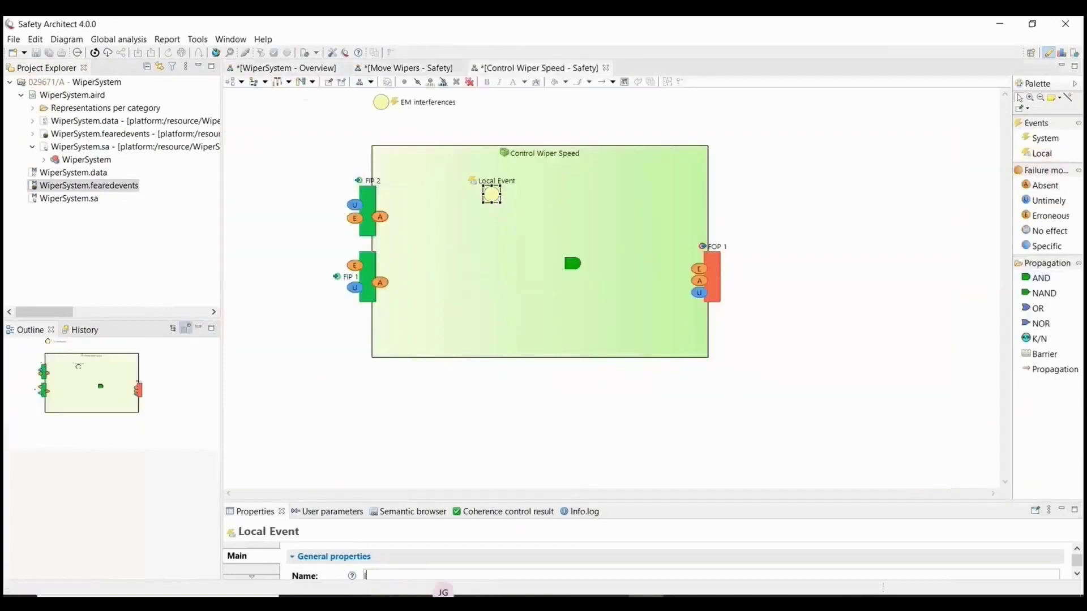
pyautogui.press('Return')
pyautogui.click(446, 430)
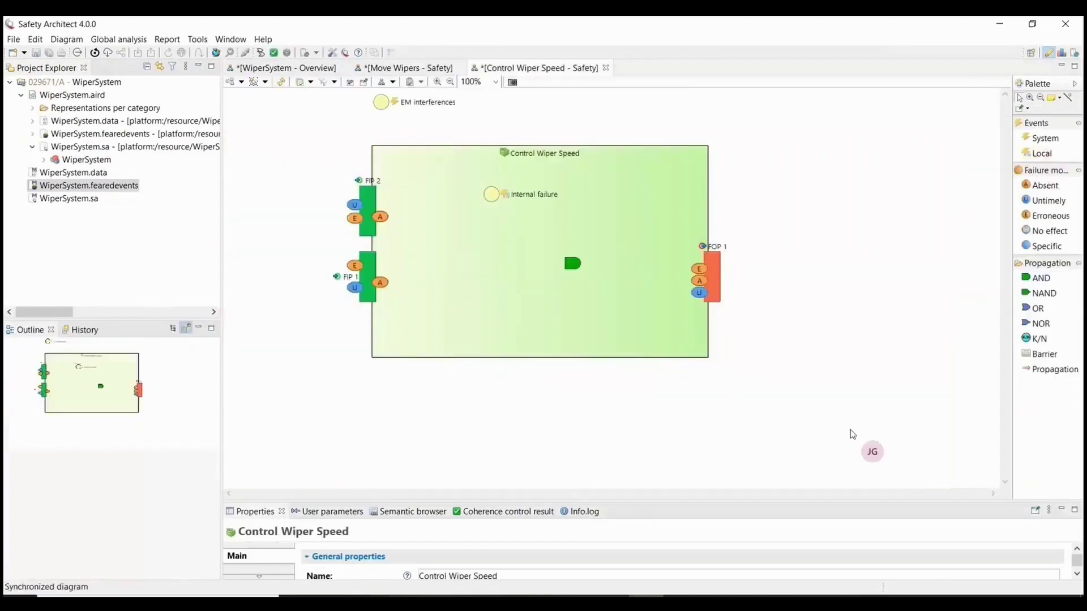
# Link Internal failure, FIP 2's A and FIP 1's A to the AND gate, it to FOP 1's A, and save.
pyautogui.click(1055, 369)
pyautogui.click(491, 194)
pyautogui.click(573, 263)
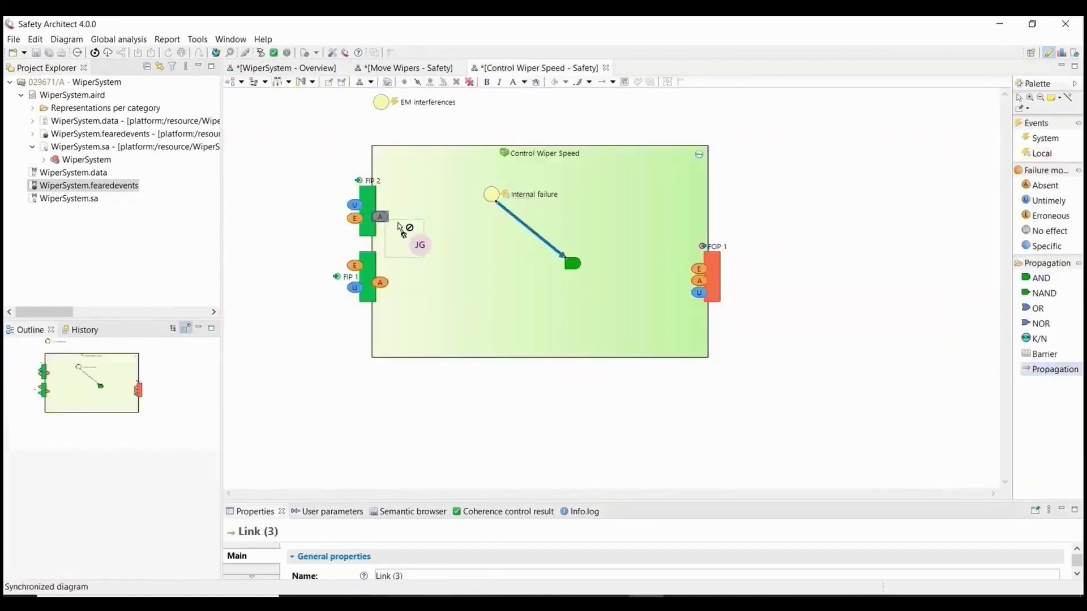
pyautogui.click(381, 217)
pyautogui.click(572, 263)
pyautogui.click(380, 282)
pyautogui.click(571, 263)
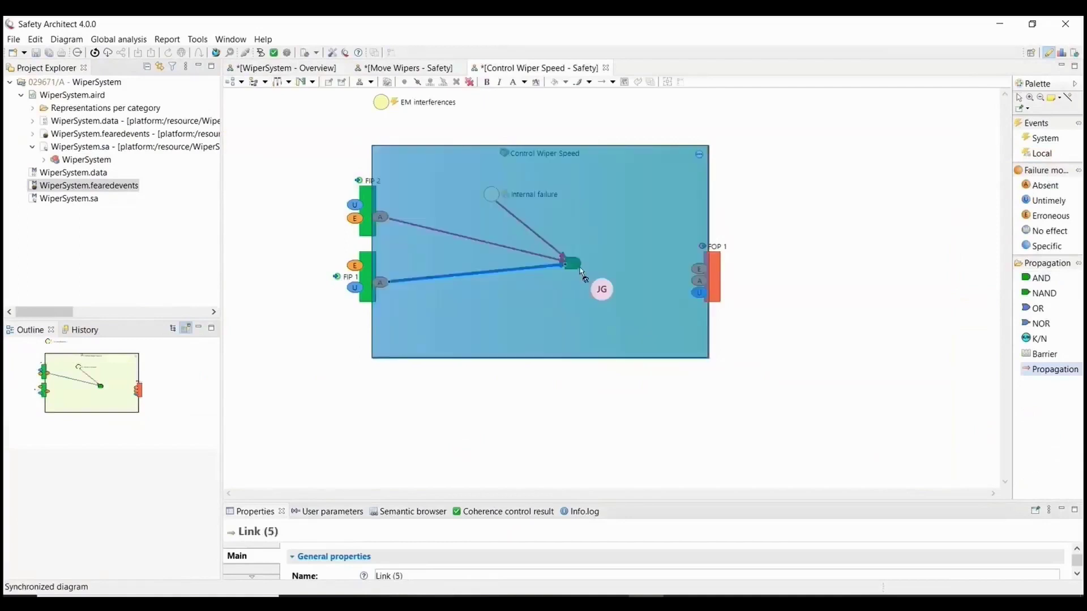
pyautogui.click(699, 281)
pyautogui.click(803, 233)
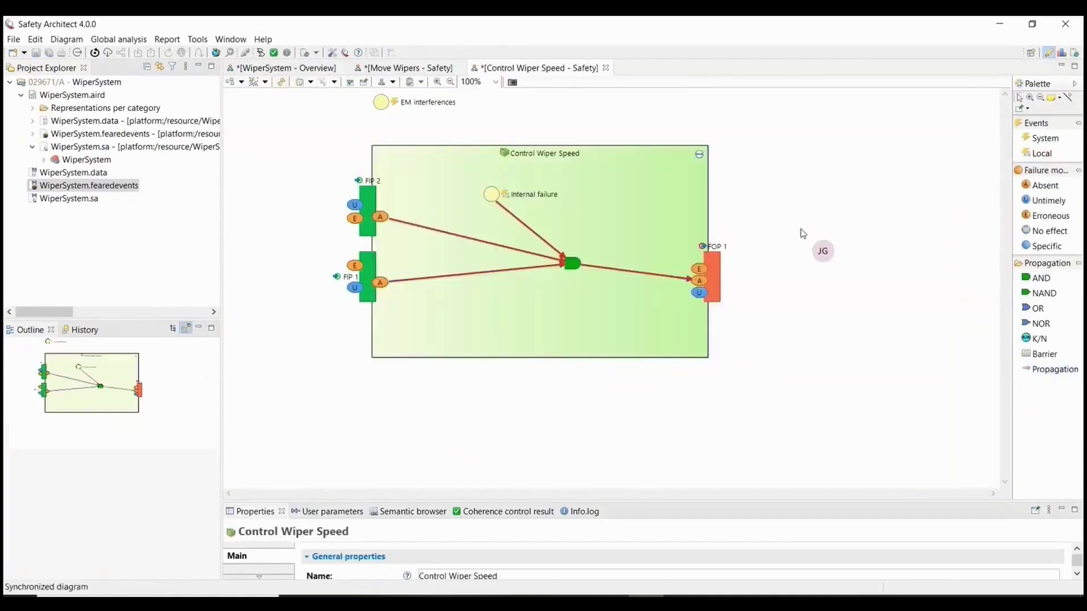
pyautogui.hotkey('ctrl', 's')
pyautogui.click(699, 281)
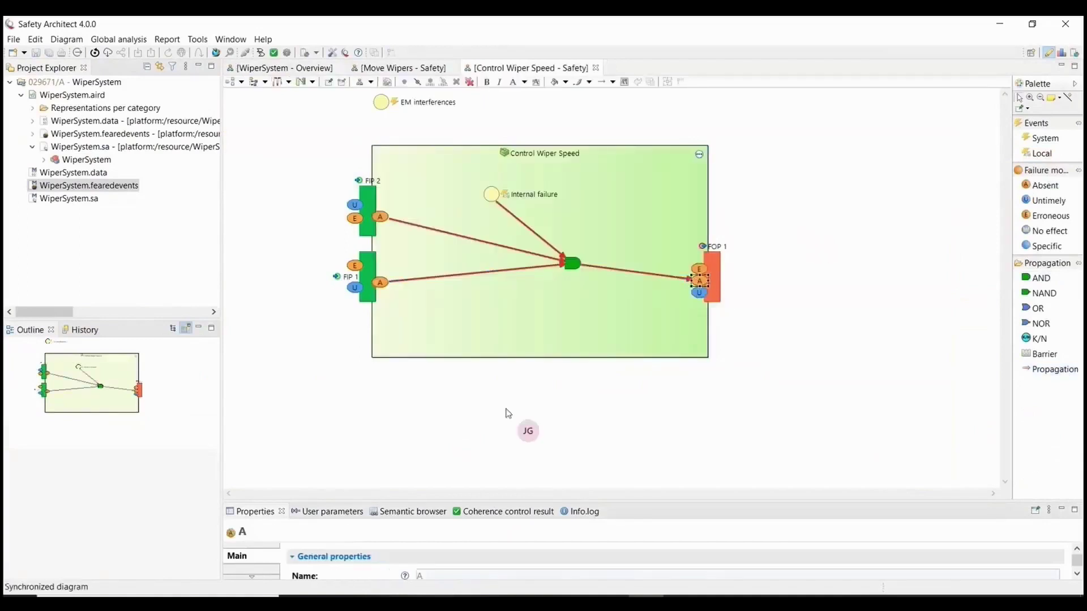
# Expand the FMECA and assessment properties of FOP 1's absent failure mode.
pyautogui.moveTo(386, 500); pyautogui.dragTo(388, 299)
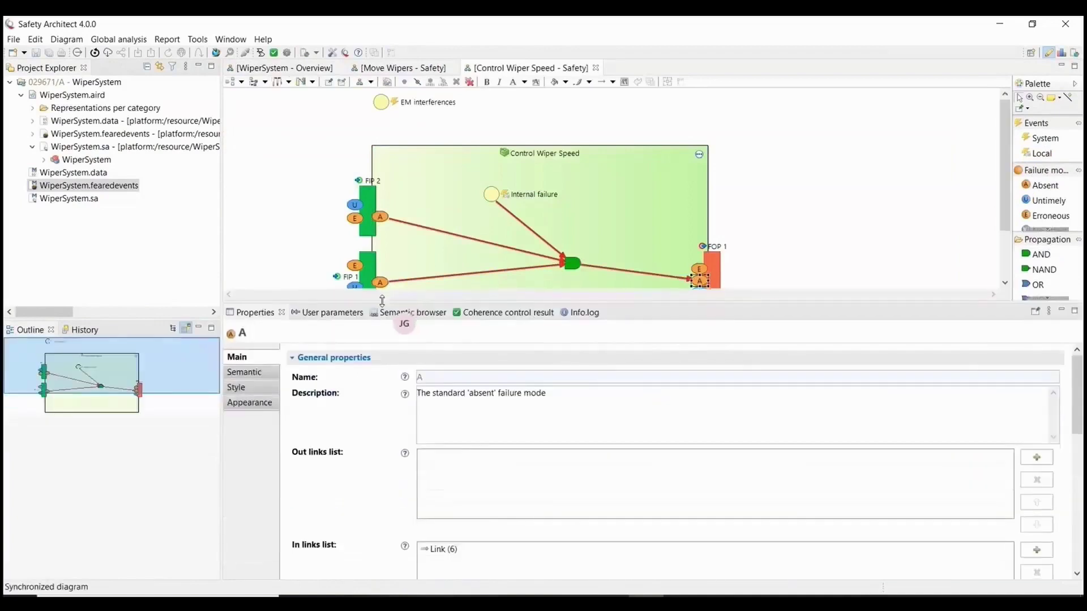
pyautogui.scroll(-5, 378, 395)
pyautogui.scroll(-3, 382, 400)
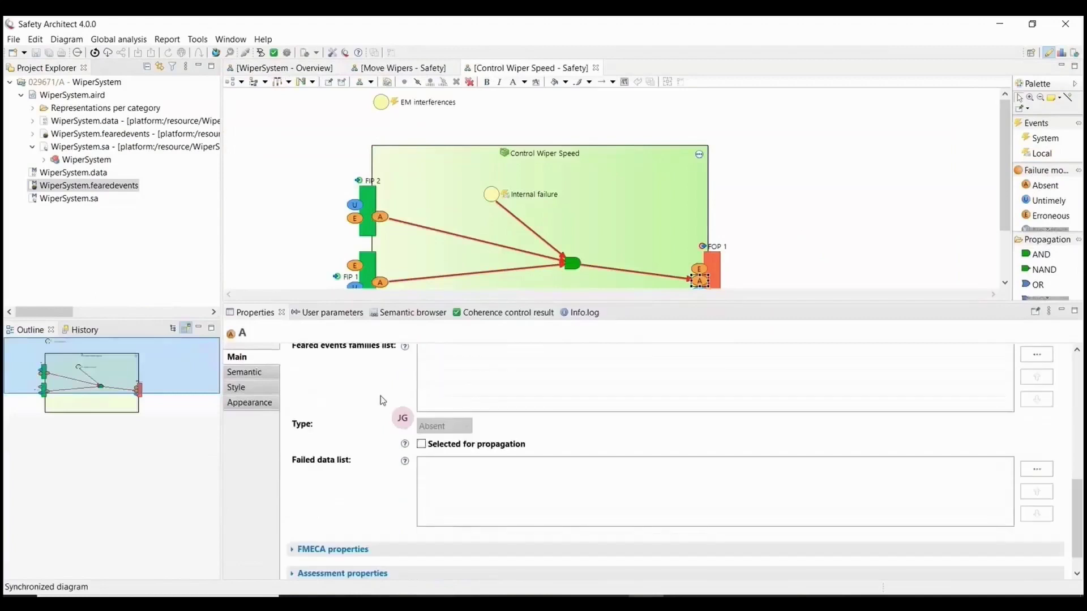
pyautogui.scroll(-1, 382, 399)
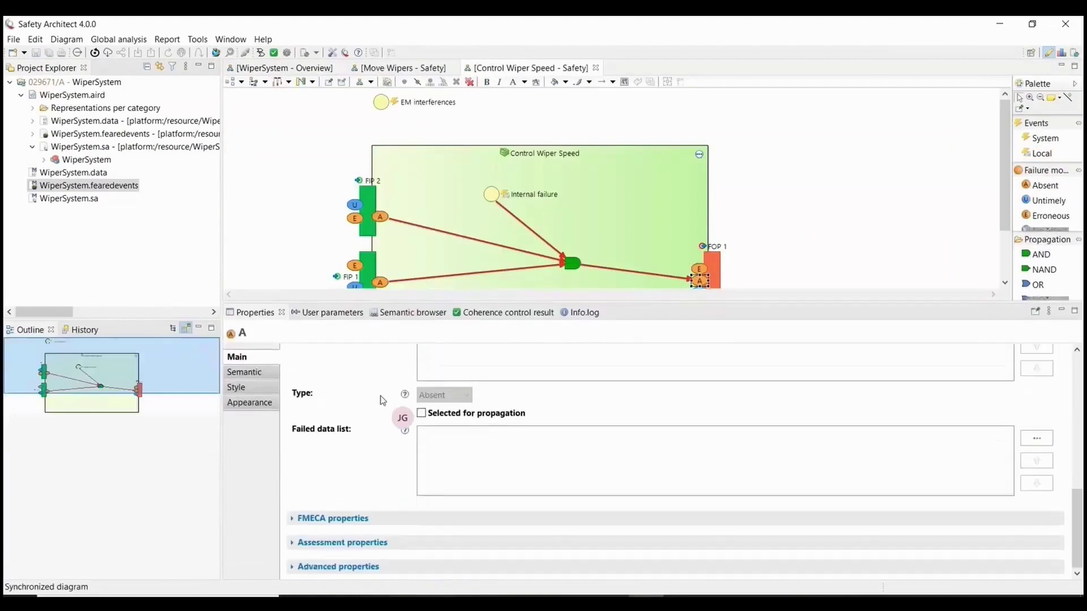
pyautogui.click(292, 519)
pyautogui.scroll(-4, 358, 479)
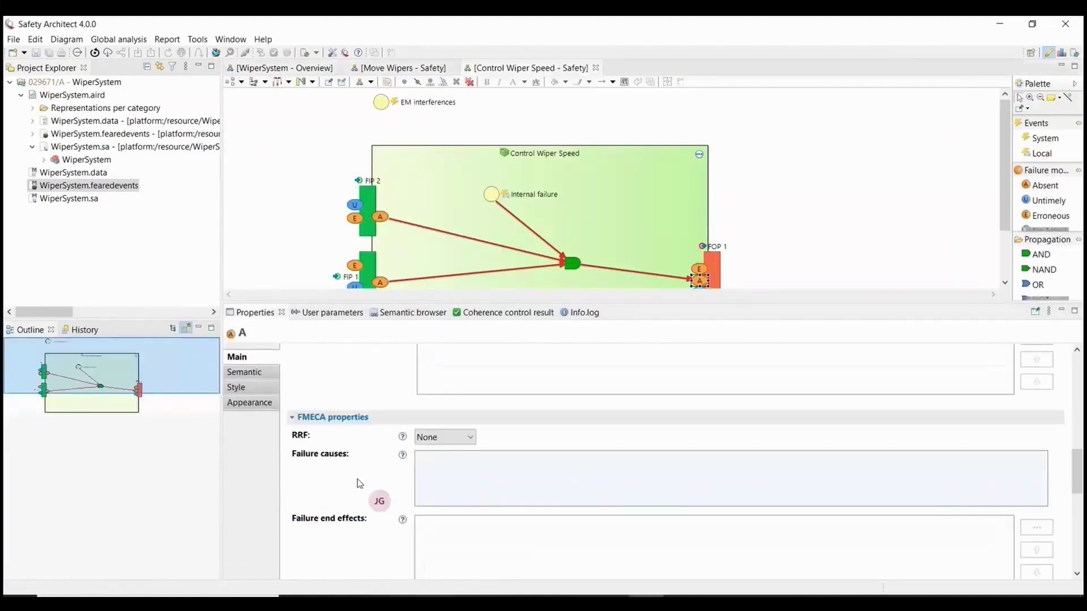
pyautogui.scroll(-10, 357, 479)
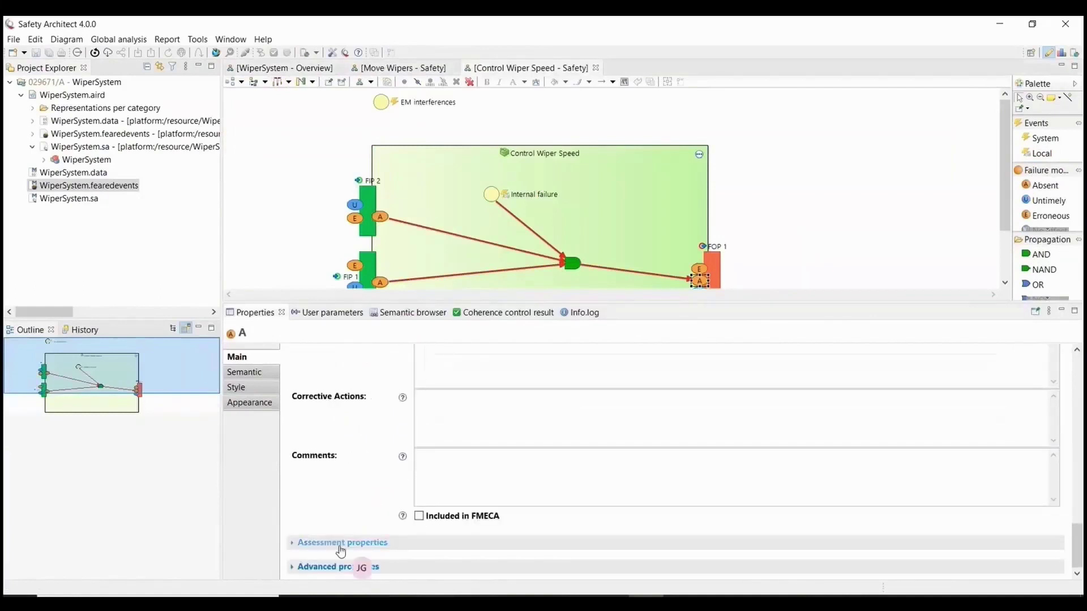
pyautogui.click(341, 545)
pyautogui.scroll(-4, 340, 549)
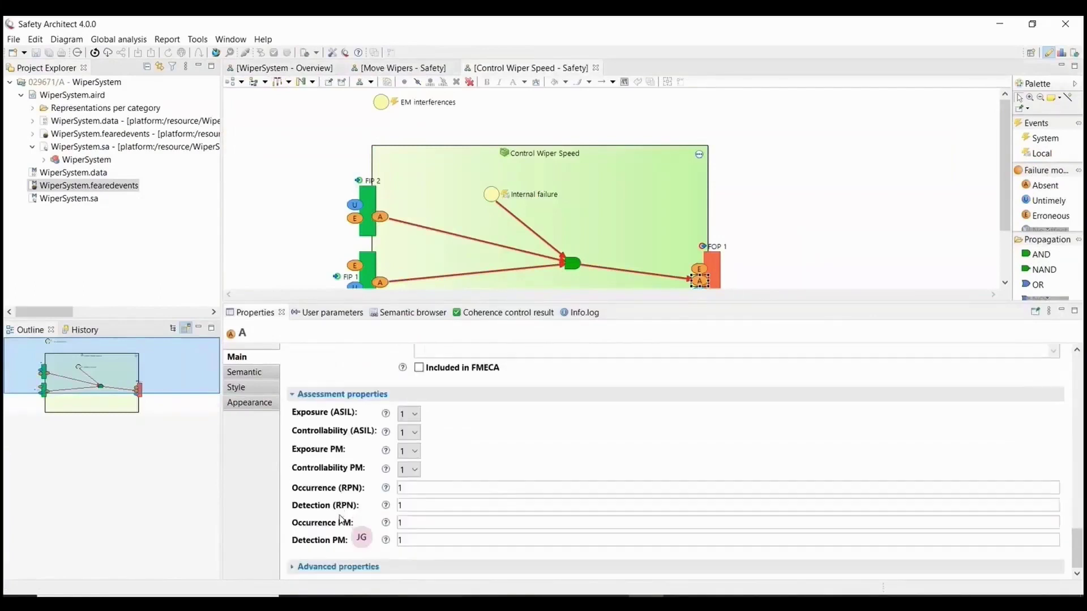
# Set Exposure (ASIL) 4, Controllability (ASIL) 2, Occurrence (RPN) 7, Detection (RPN) 6, save, return to Move Wipers.
pyautogui.click(409, 413)
pyautogui.click(412, 465)
pyautogui.click(409, 434)
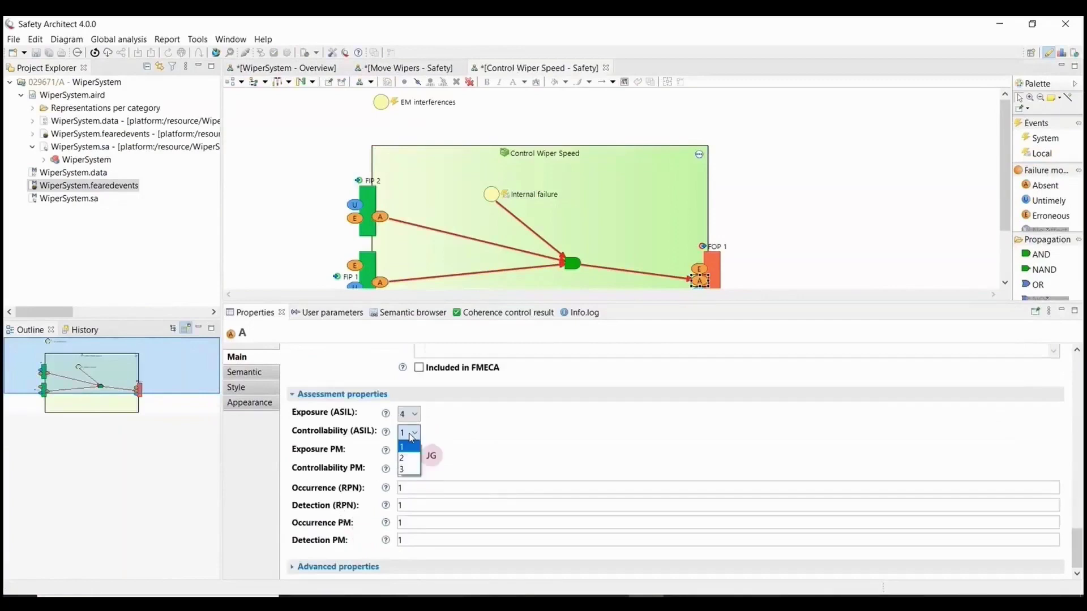
pyautogui.click(412, 466)
pyautogui.click(427, 491)
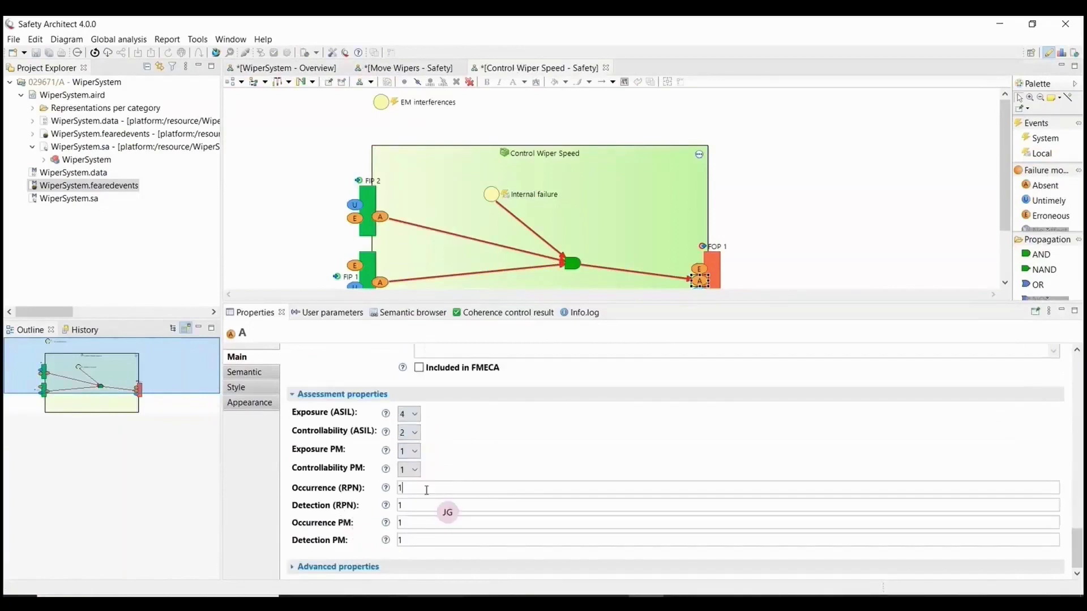
pyautogui.press('BackSpace')
pyautogui.write('7')
pyautogui.doubleClick(413, 506)
pyautogui.write('6')
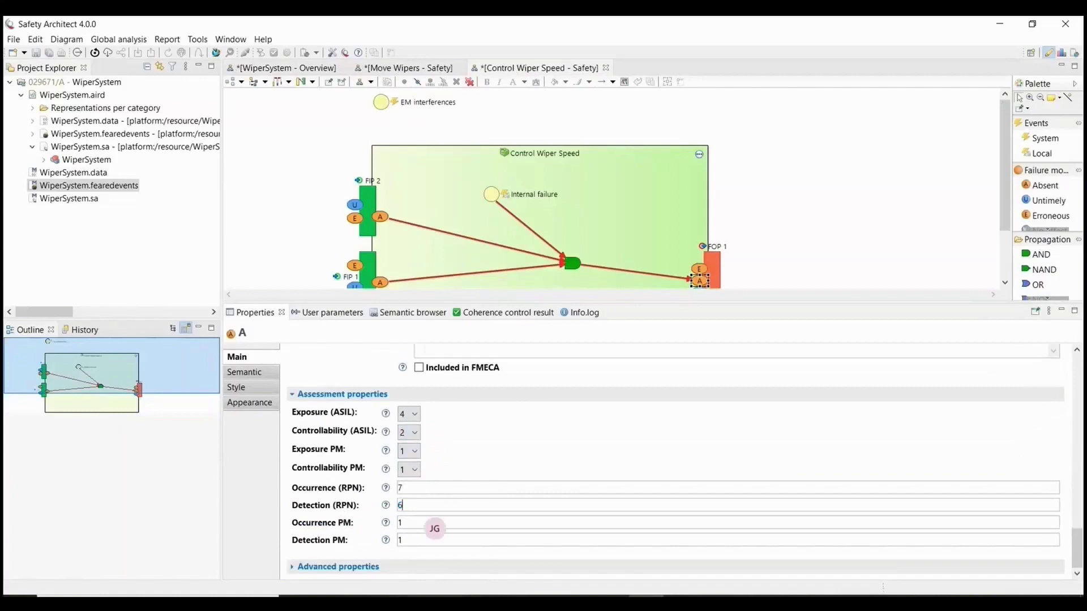
pyautogui.hotkey('ctrl', 's')
pyautogui.click(785, 227)
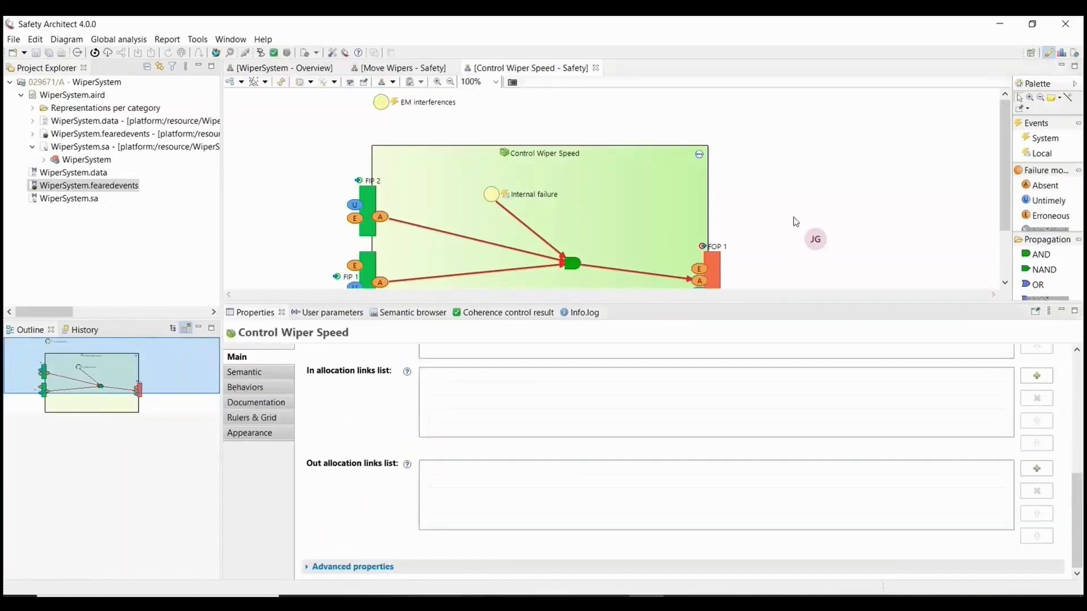
pyautogui.click(403, 67)
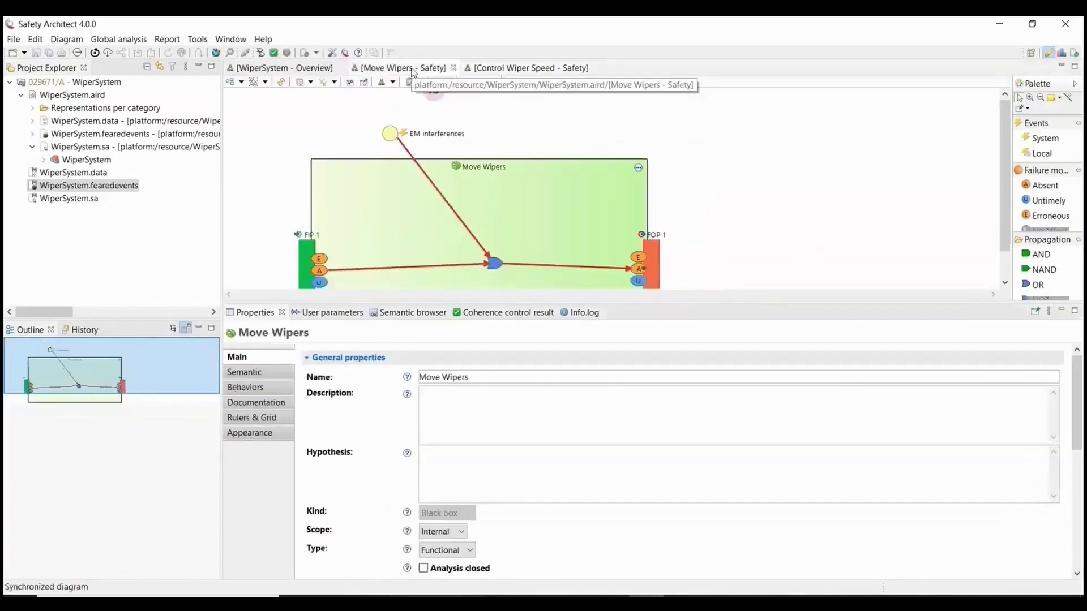
pyautogui.click(638, 268)
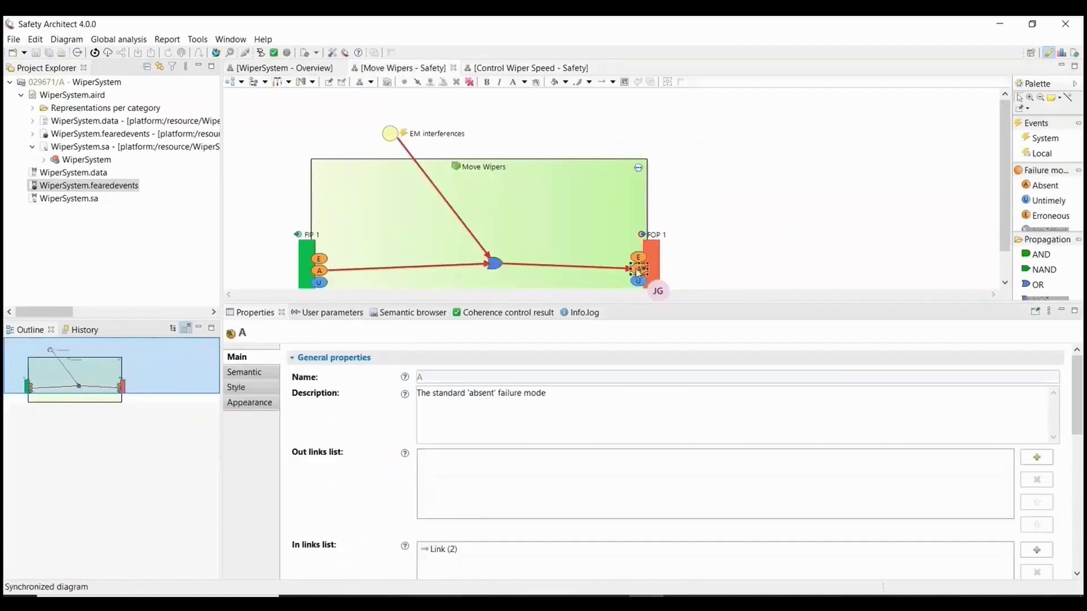
pyautogui.scroll(-8, 340, 461)
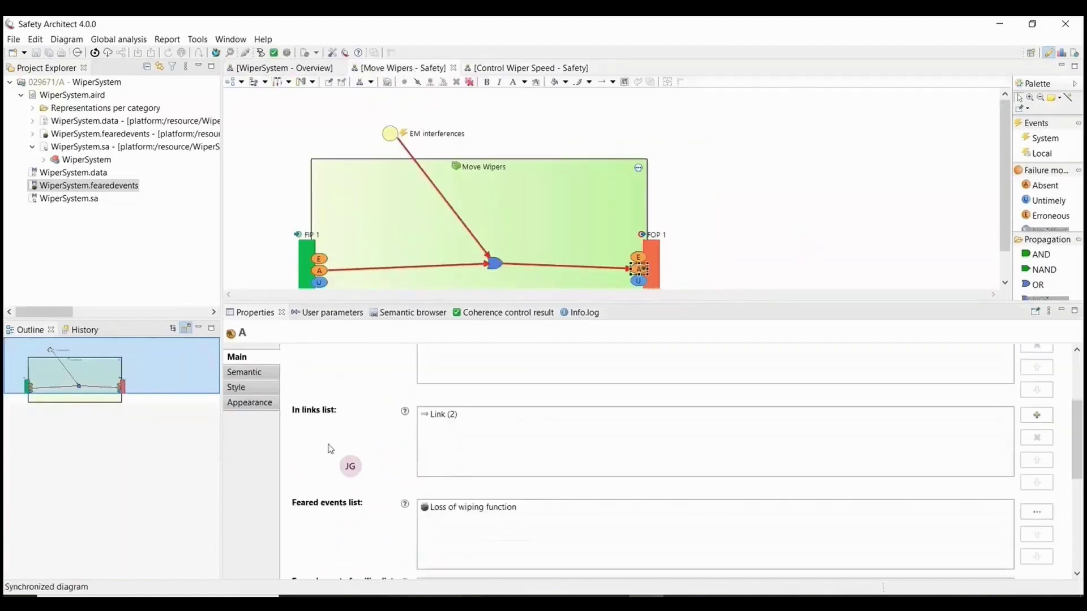
pyautogui.scroll(-5, 332, 449)
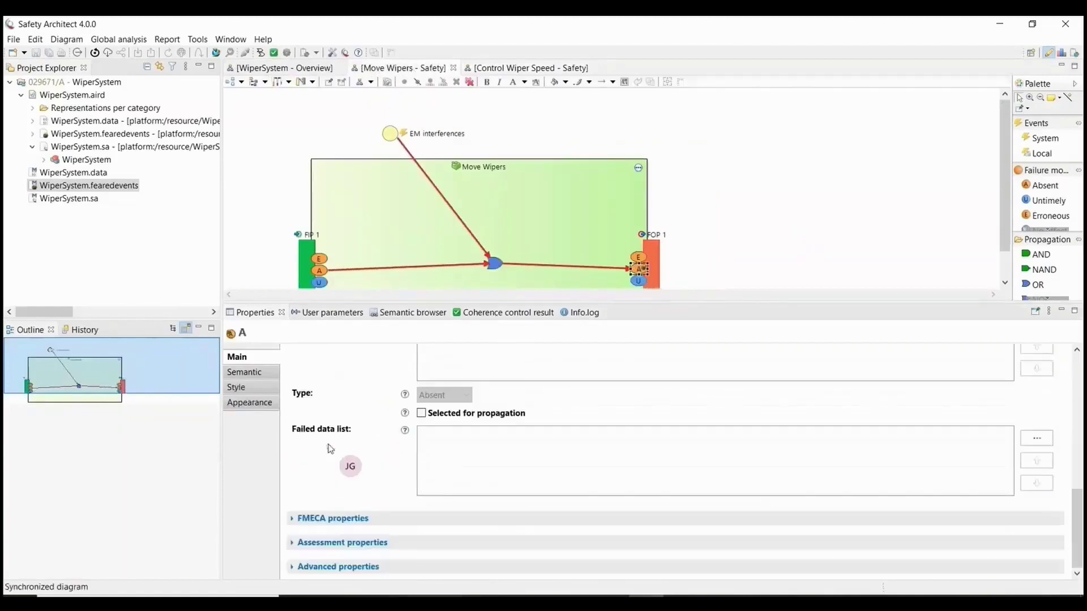
pyautogui.click(301, 519)
pyautogui.scroll(-3, 323, 515)
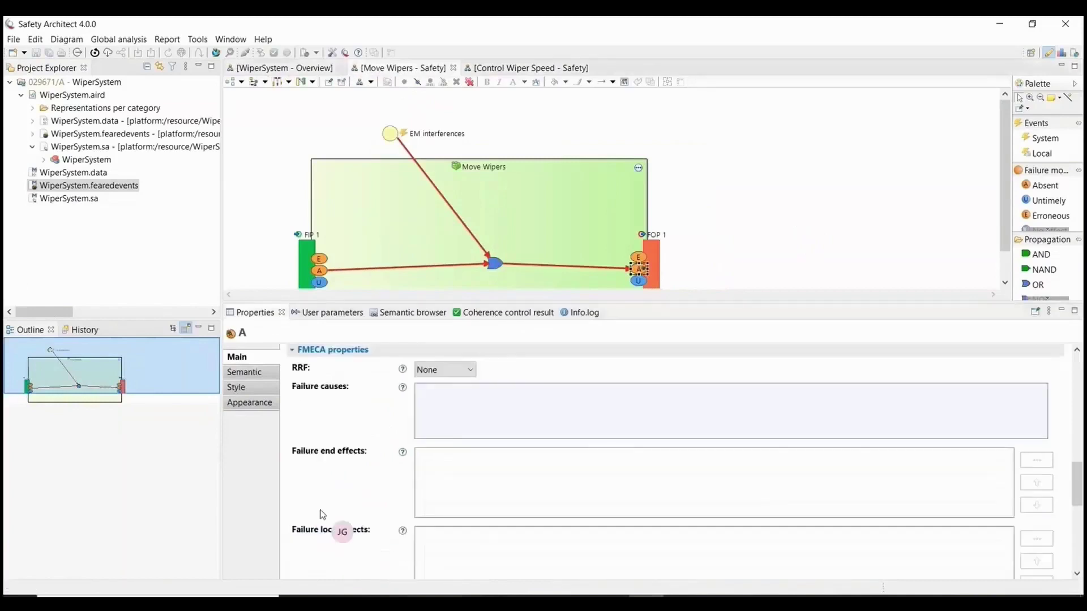
pyautogui.scroll(-5, 322, 514)
pyautogui.scroll(-4, 322, 515)
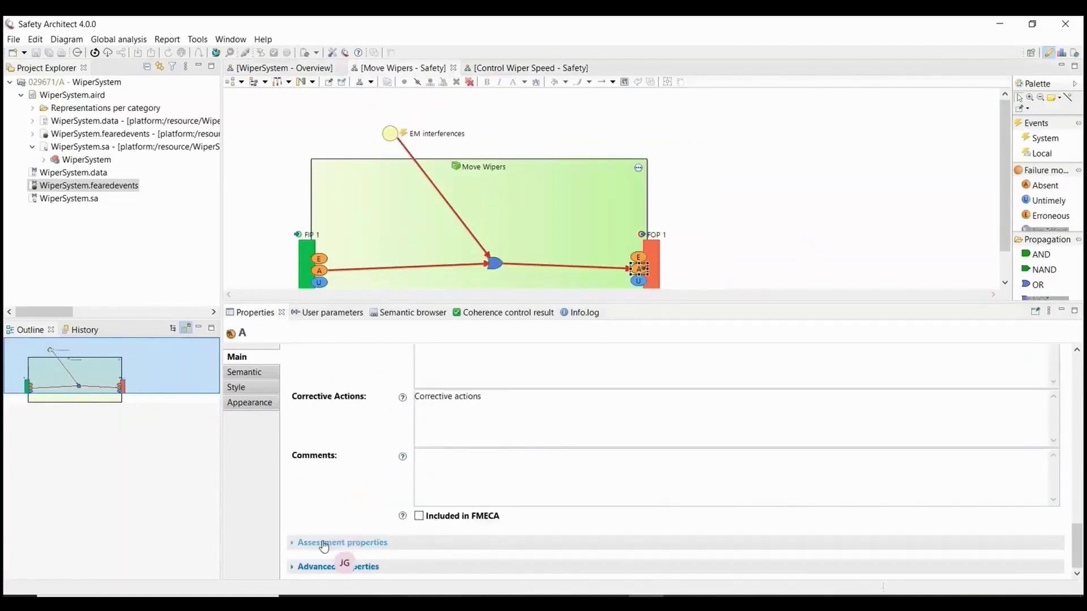
pyautogui.click(325, 542)
pyautogui.scroll(-3, 331, 529)
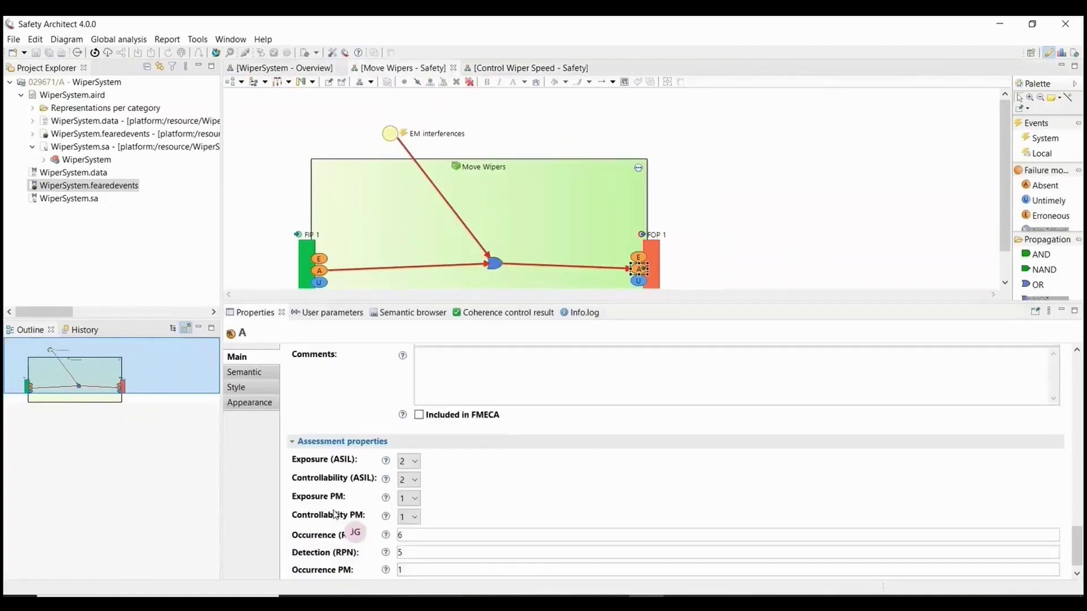
pyautogui.scroll(-1, 334, 515)
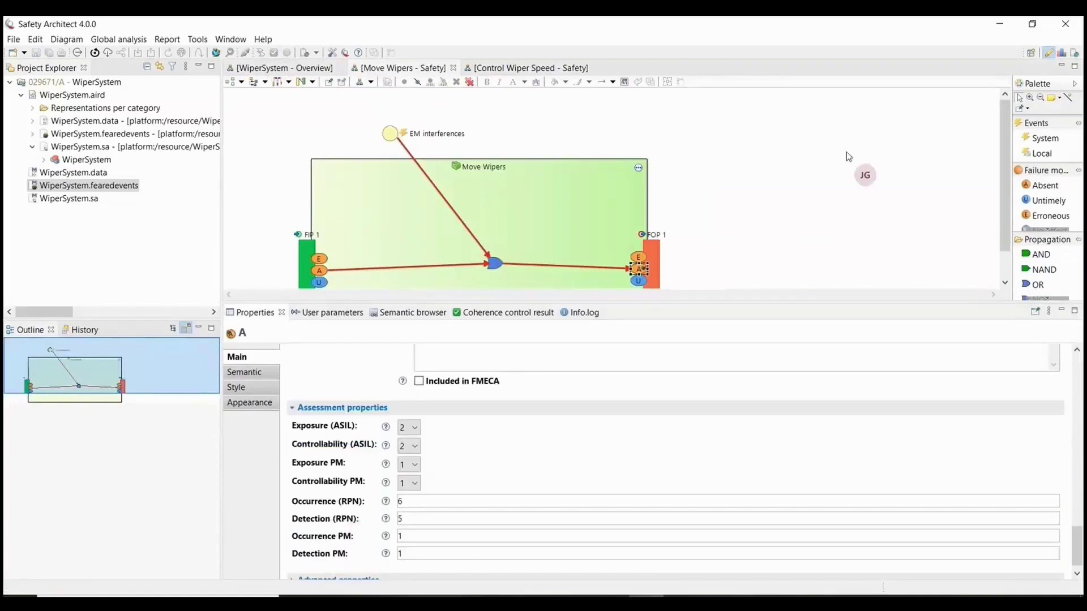
pyautogui.click(813, 168)
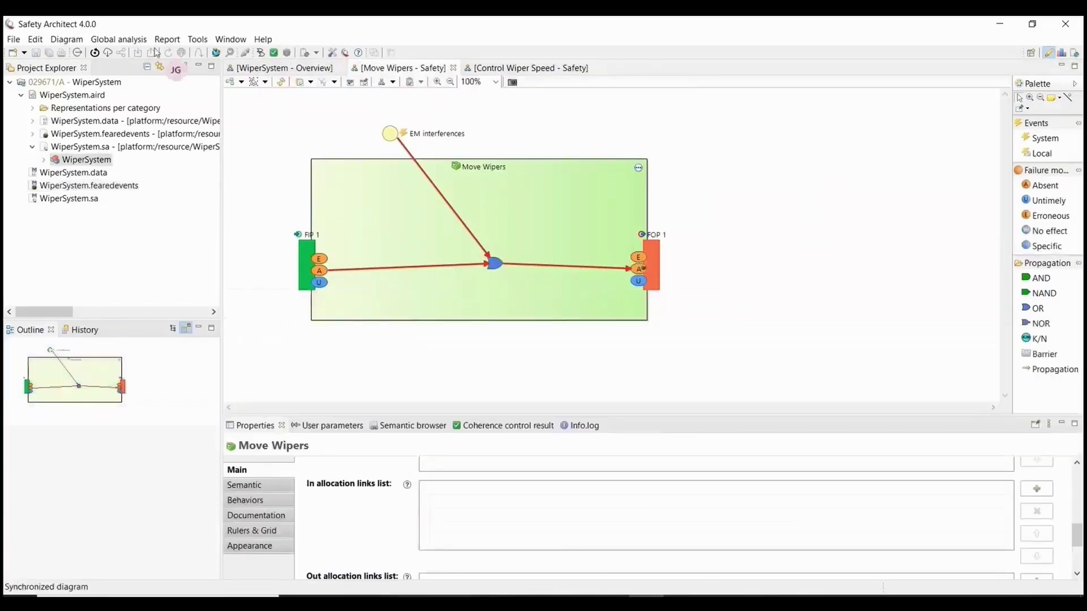
# Run the Propagation wizard with Loss of wiping function as the feared event to propagate.
pyautogui.click(286, 52)
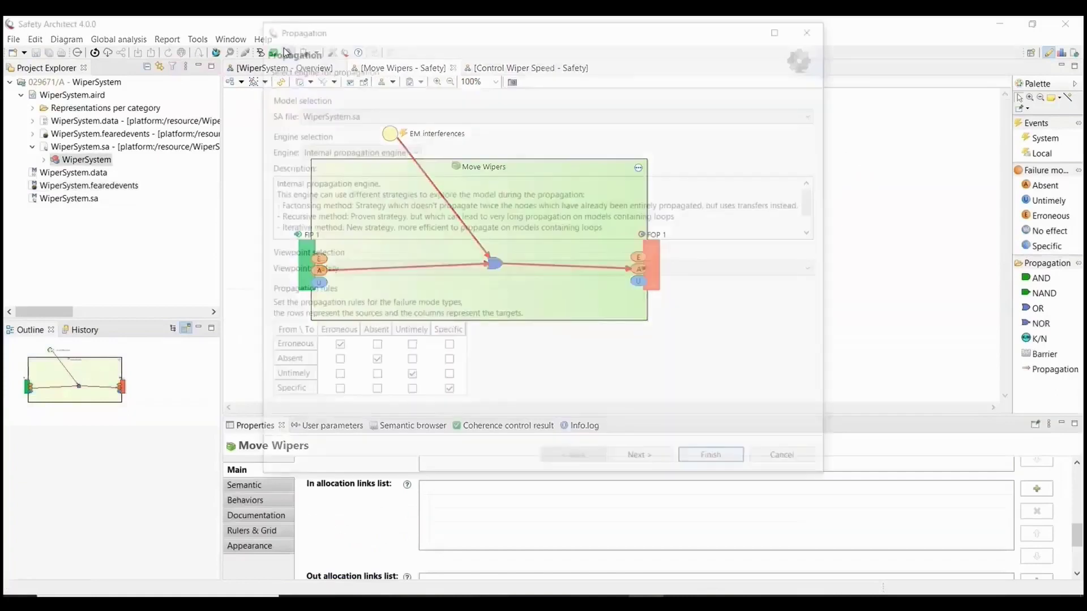
pyautogui.click(645, 461)
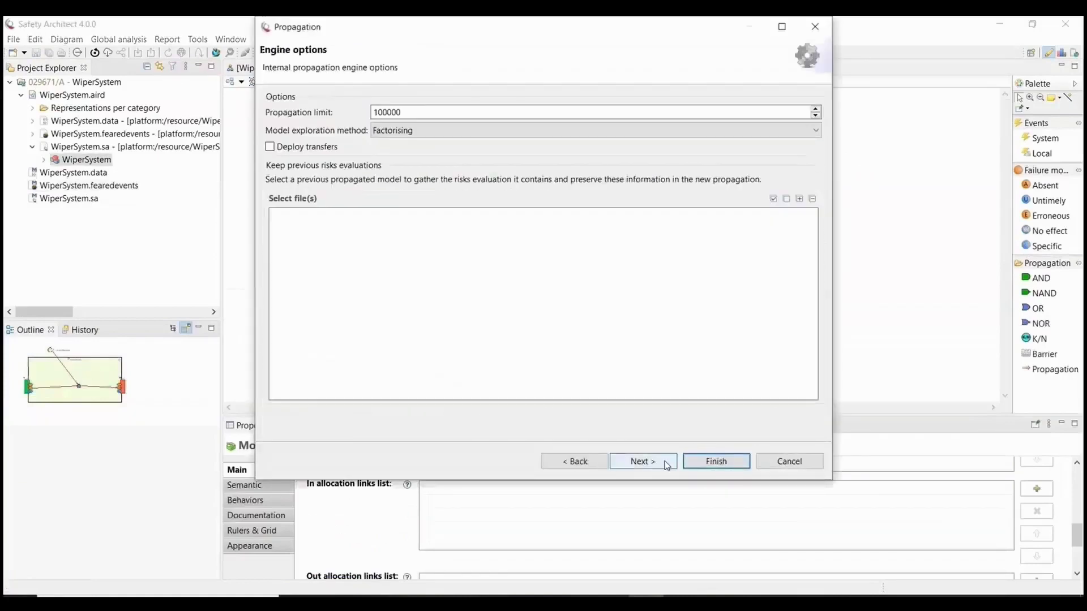
pyautogui.click(645, 461)
pyautogui.click(645, 461)
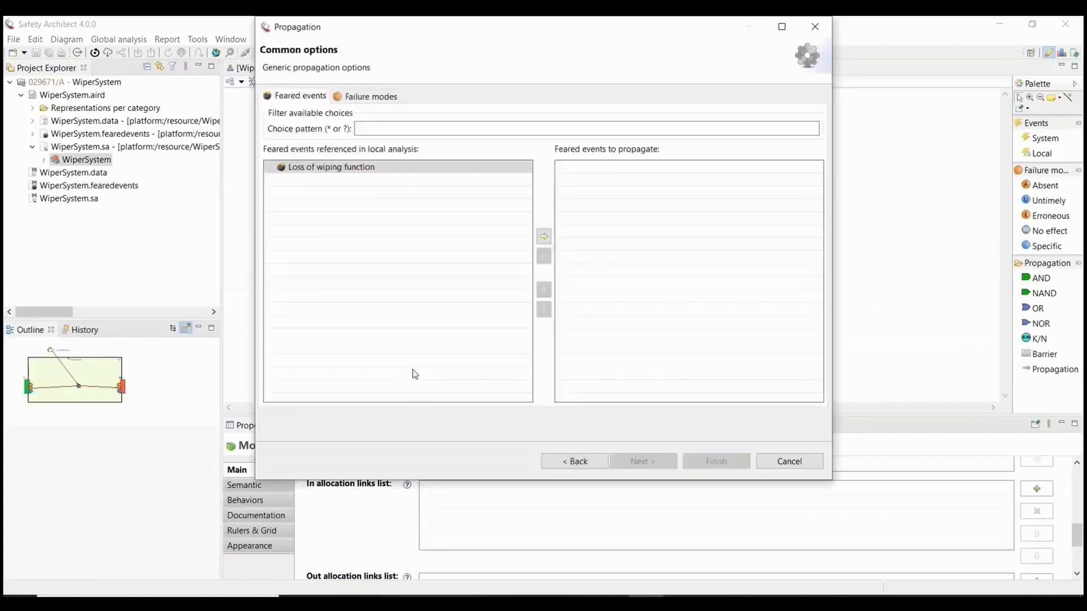
pyautogui.doubleClick(340, 169)
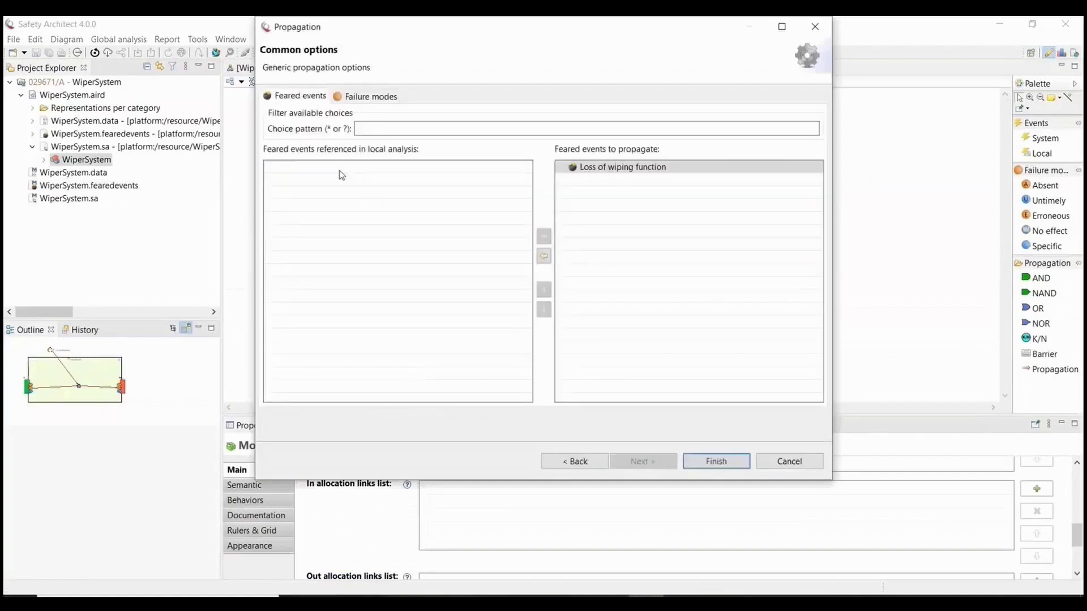
pyautogui.click(715, 461)
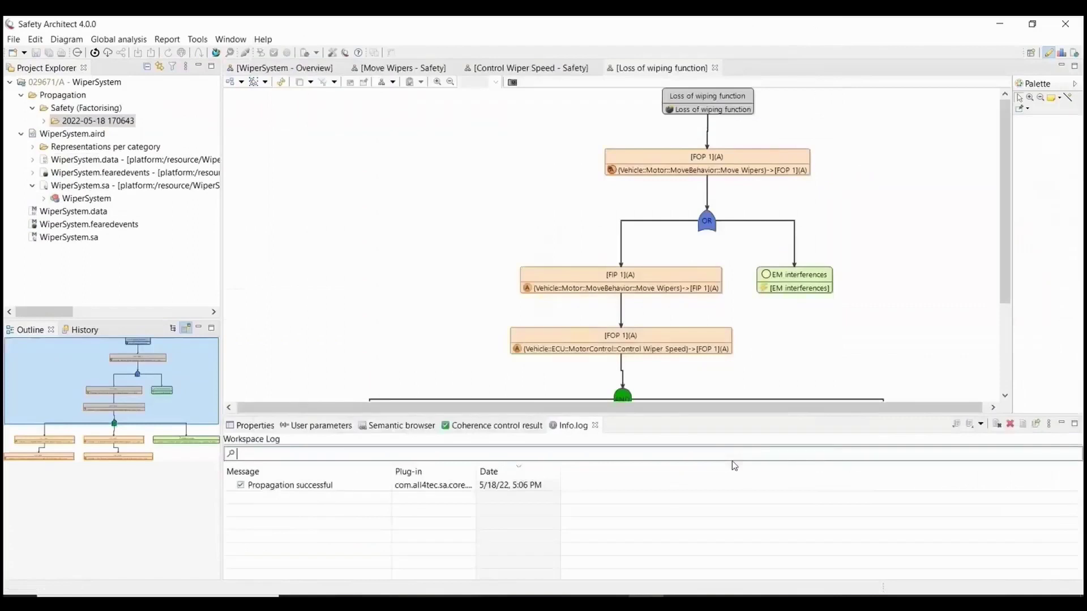
pyautogui.scroll(-3, 751, 297)
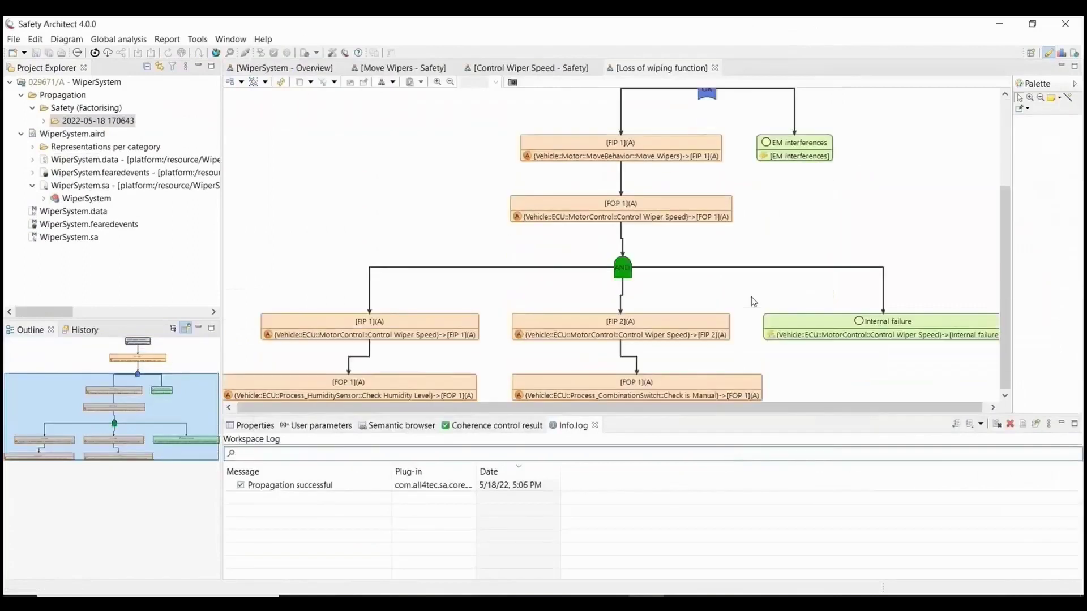
pyautogui.scroll(3, 751, 301)
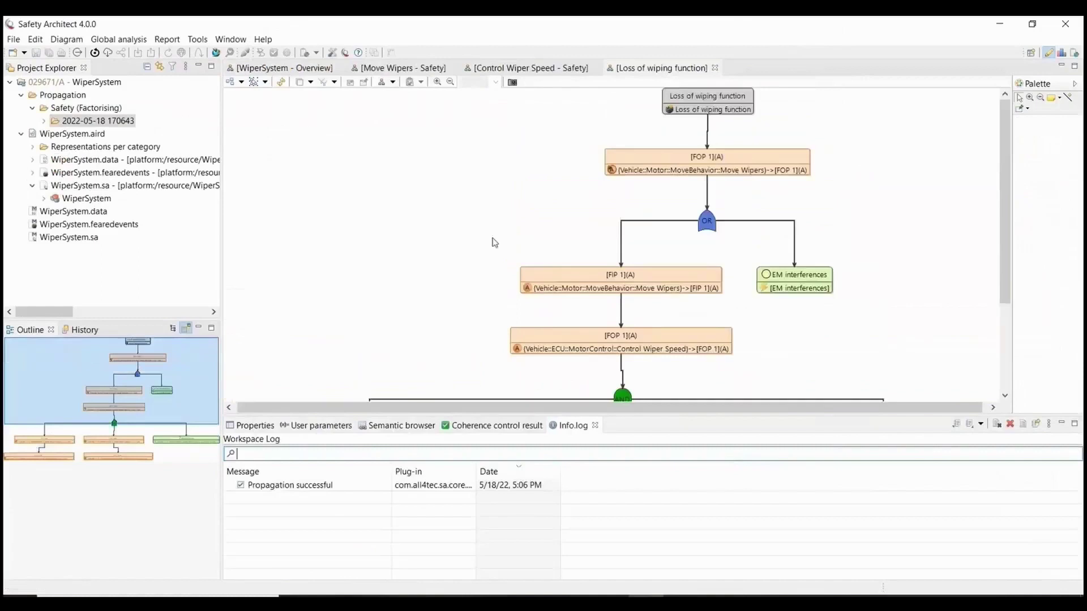
pyautogui.click(44, 121)
pyautogui.click(55, 134)
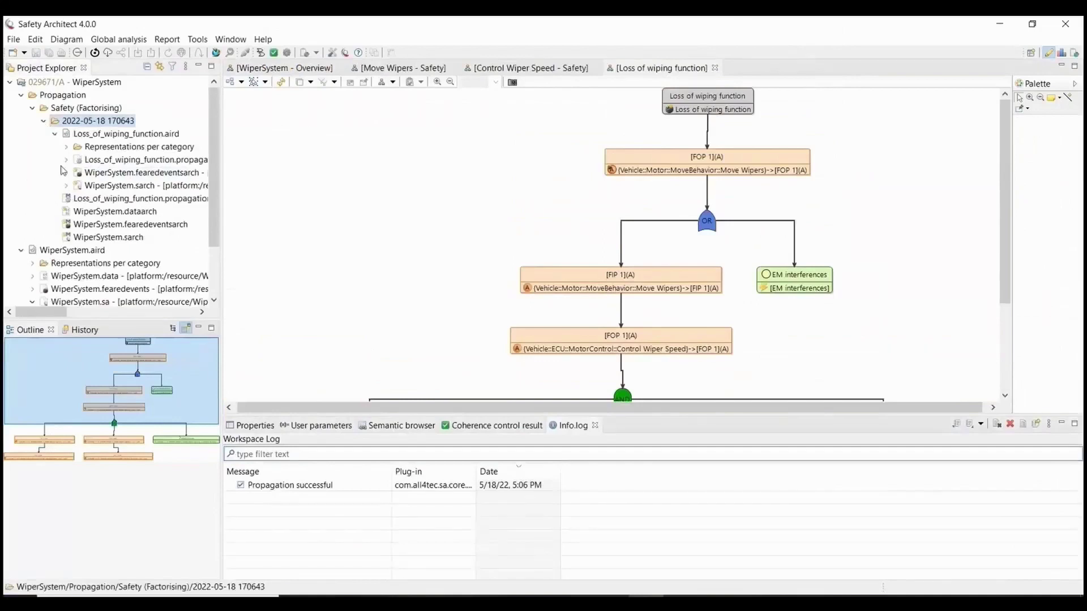
pyautogui.click(66, 149)
pyautogui.click(77, 186)
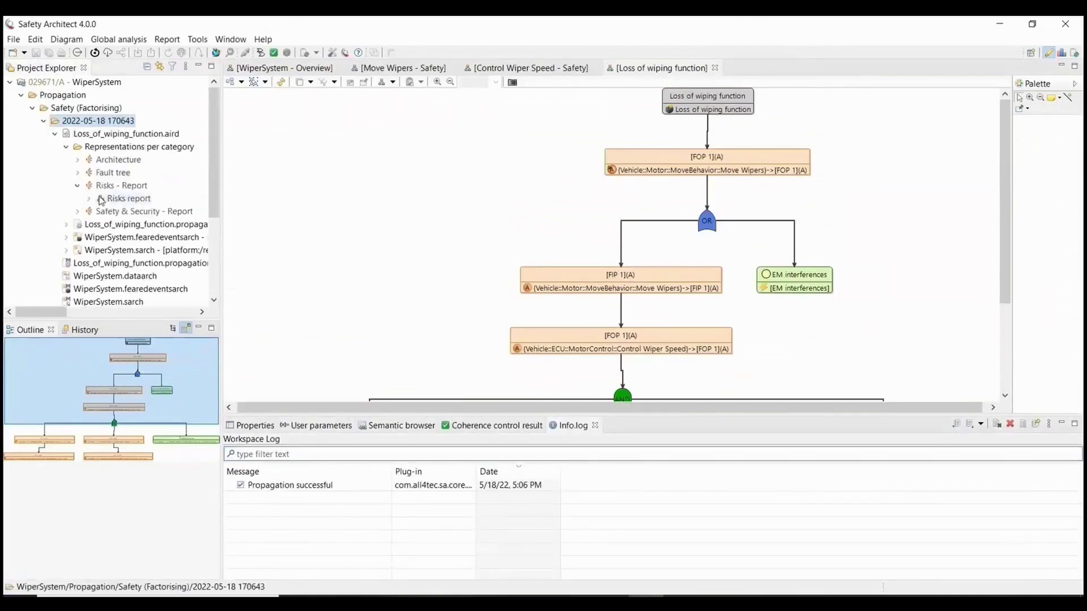
pyautogui.click(89, 199)
# Open the WiperSystem Risks report and show the RPN 210 risk's properties in an enlarged panel.
pyautogui.doubleClick(129, 212)
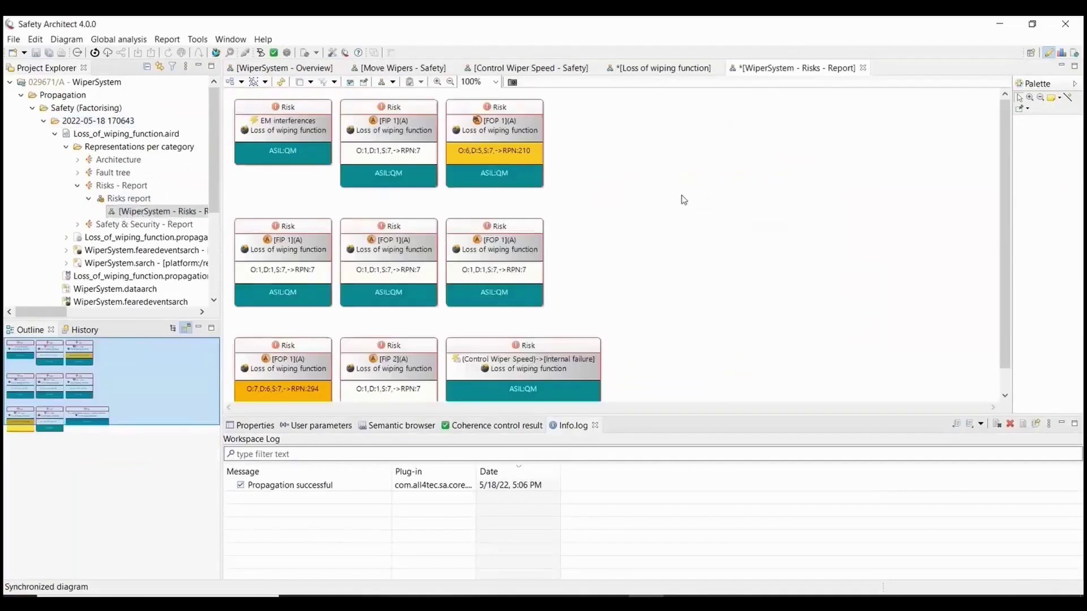
pyautogui.click(525, 111)
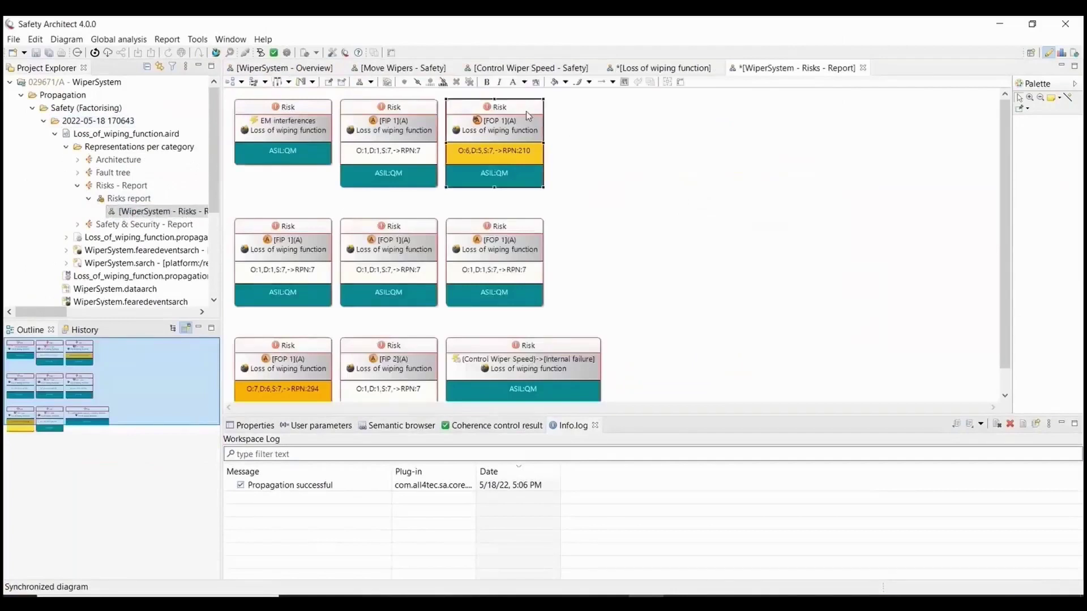
pyautogui.click(255, 428)
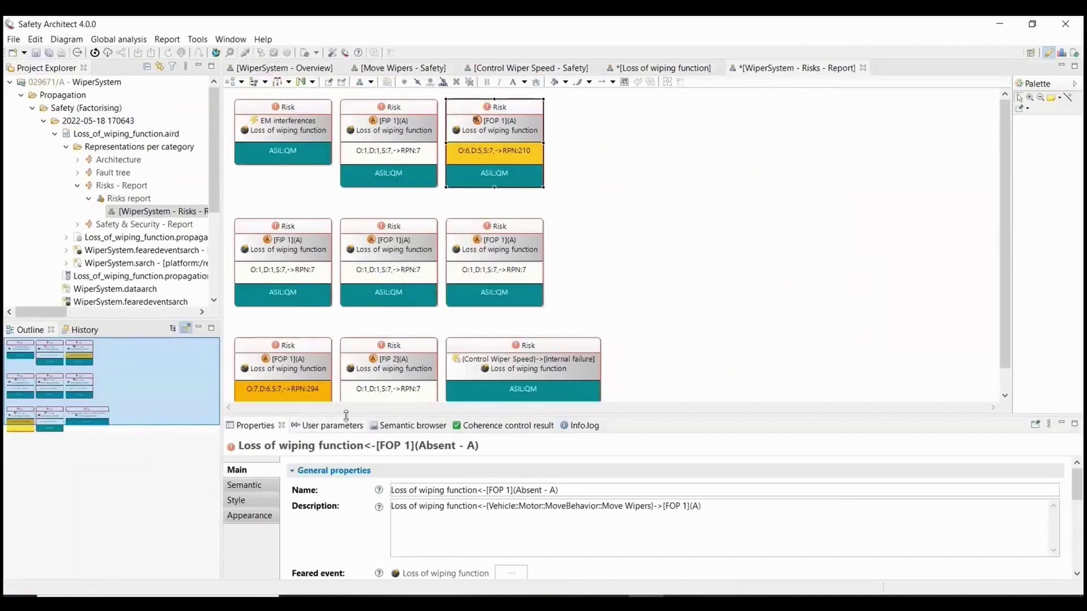
pyautogui.moveTo(346, 415); pyautogui.dragTo(352, 304)
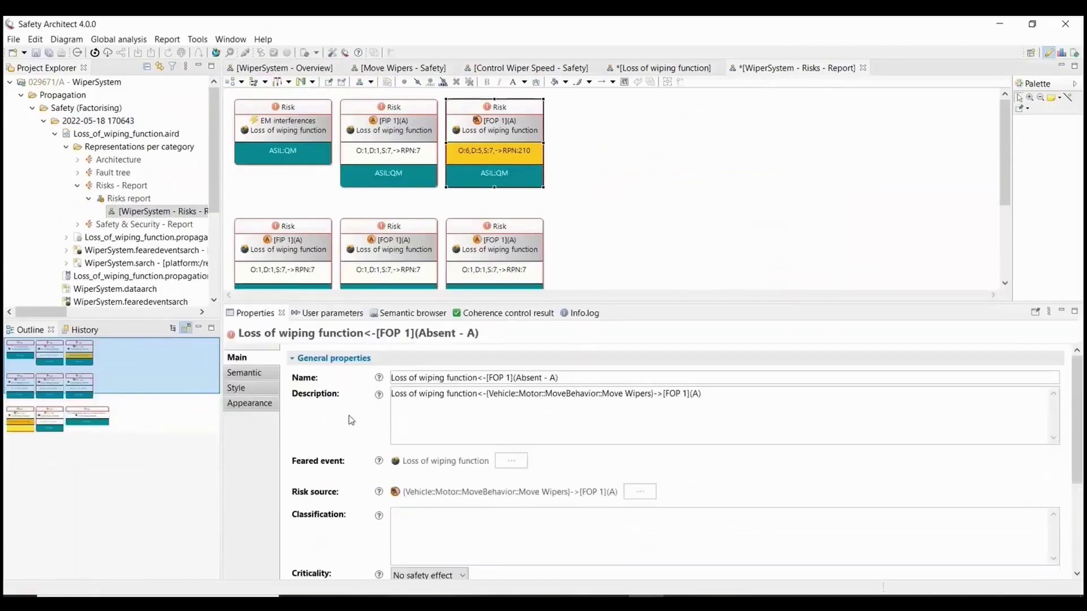
pyautogui.scroll(-5, 347, 429)
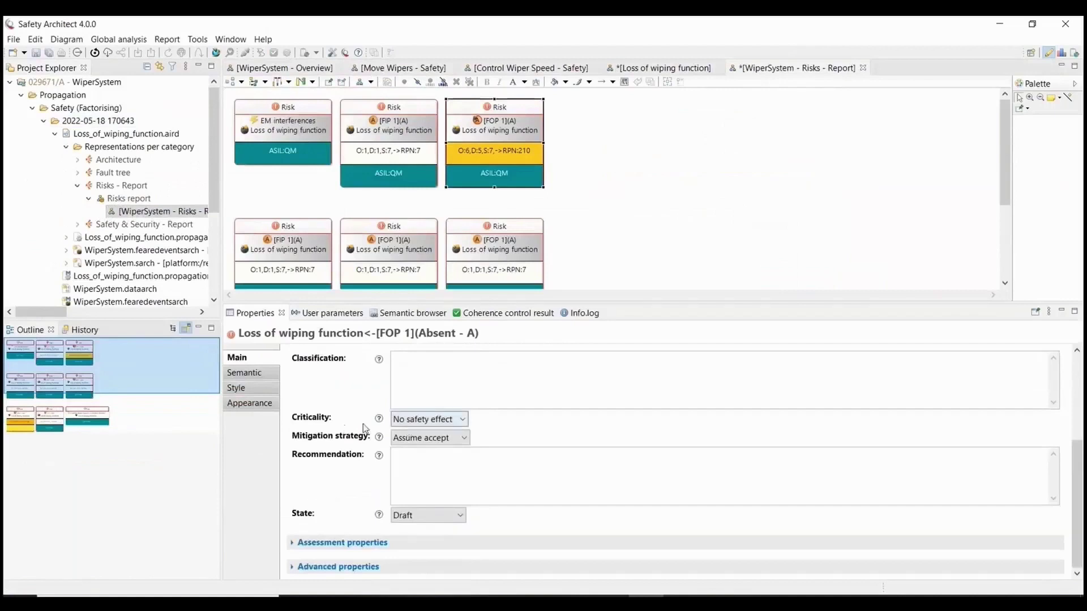
# Change the RPN 210 risk's assessment State from Draft to Working and save.
pyautogui.click(333, 543)
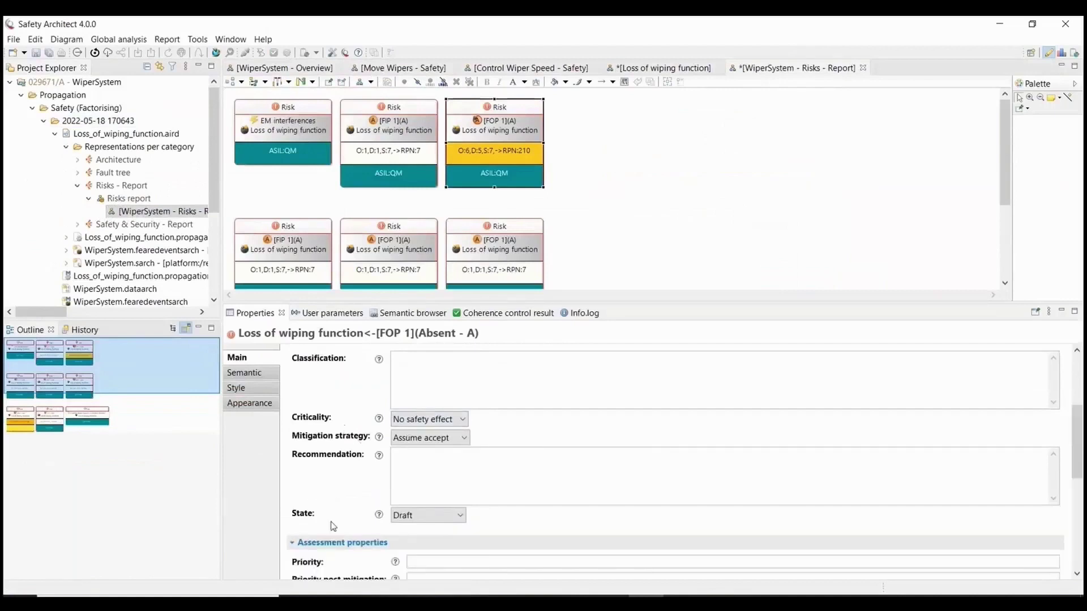
pyautogui.scroll(-3, 324, 459)
pyautogui.scroll(-3, 324, 458)
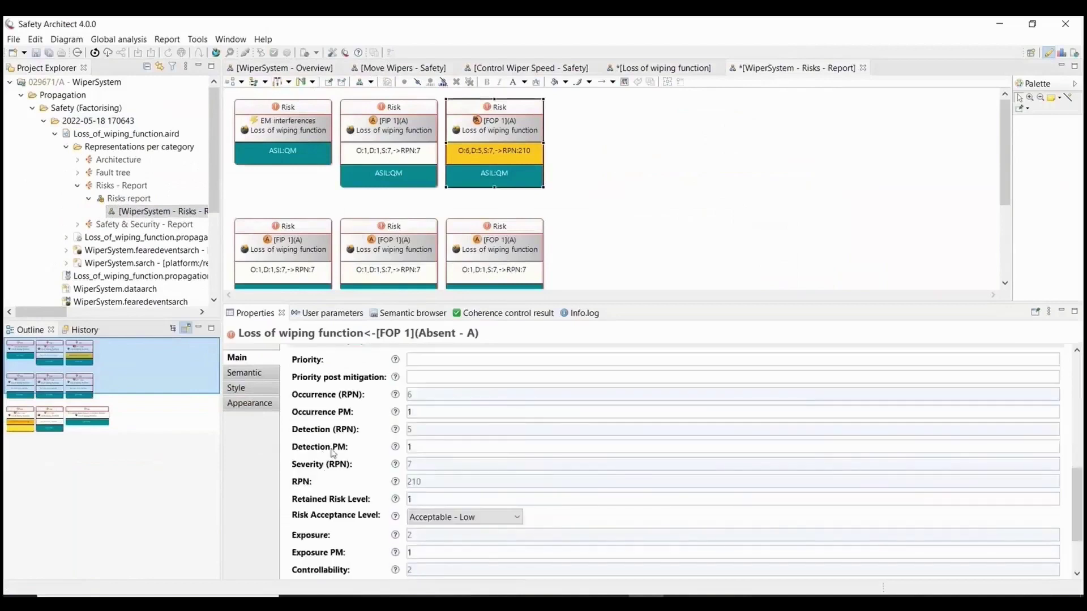
pyautogui.scroll(-3, 349, 456)
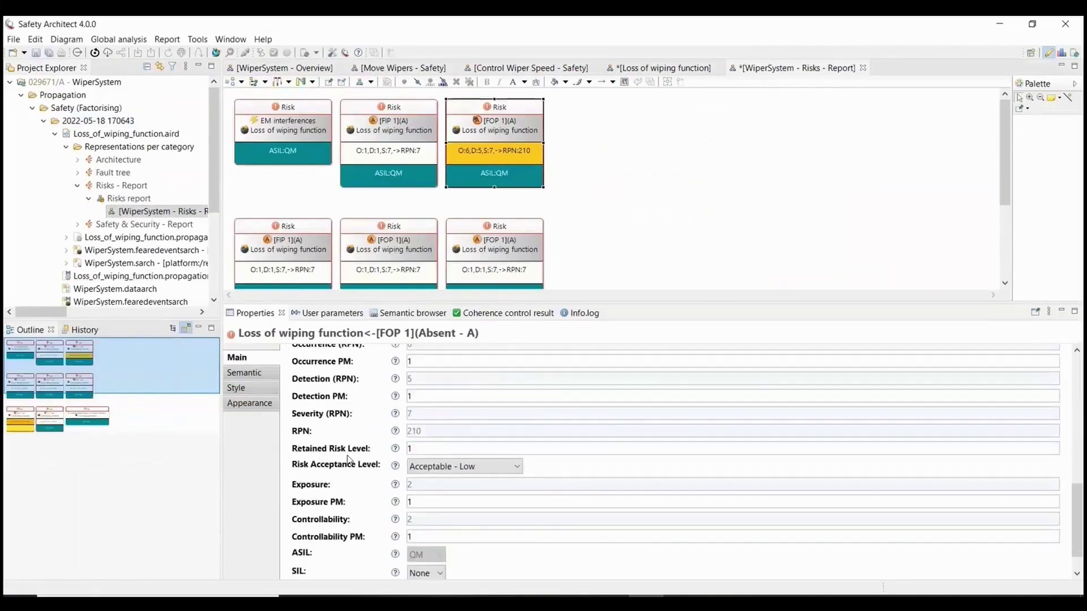
pyautogui.scroll(6, 351, 458)
pyautogui.scroll(2, 349, 459)
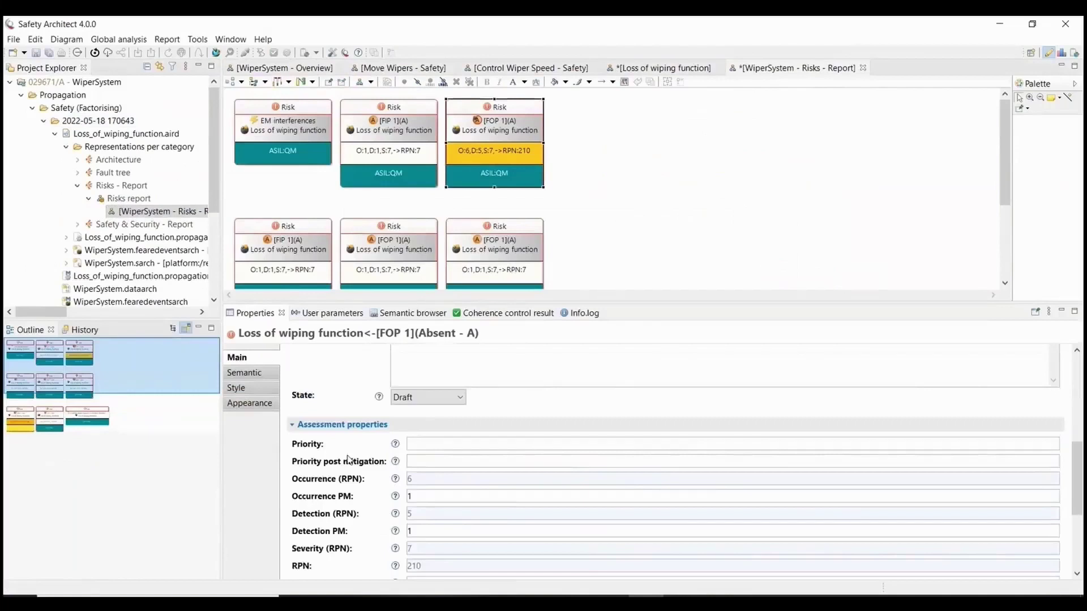
pyautogui.scroll(2, 348, 460)
pyautogui.click(417, 433)
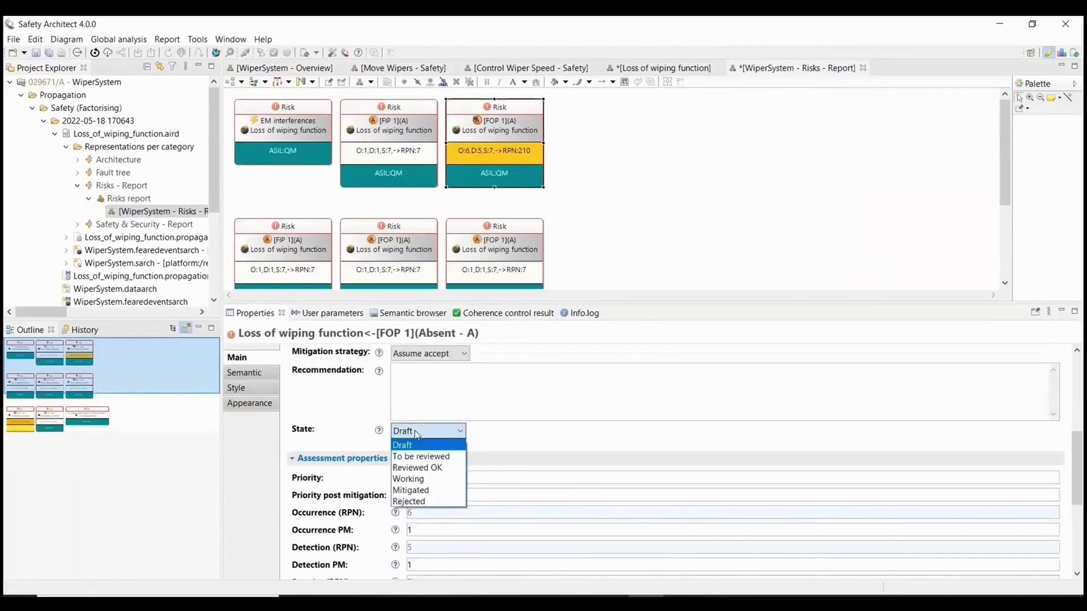
pyautogui.click(421, 479)
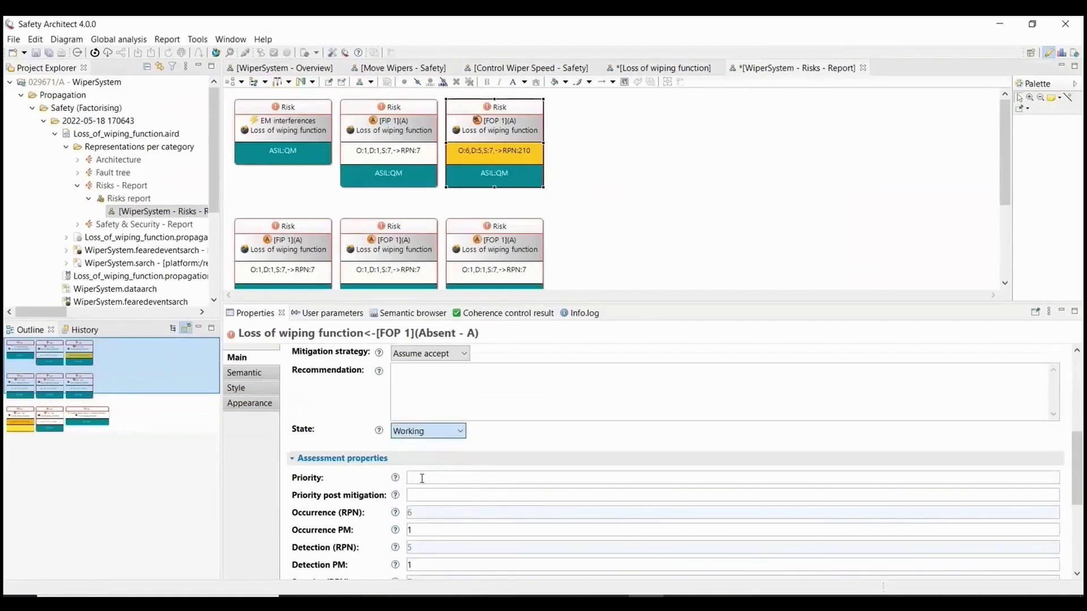
pyautogui.click(651, 214)
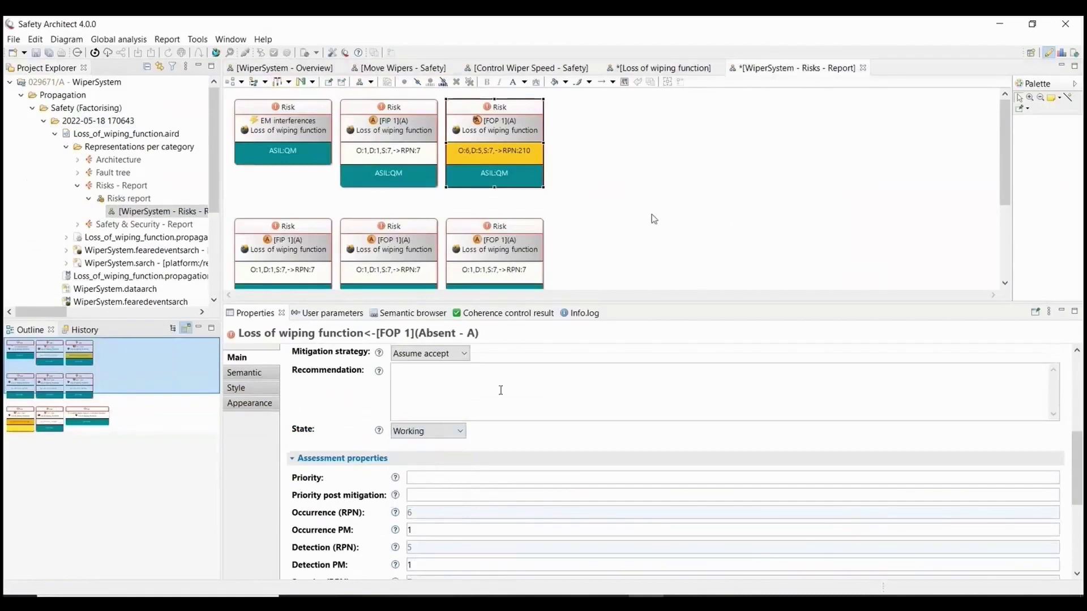
pyautogui.hotkey('ctrl', 's')
# Generate the global WiperSystem report and accept the switch to the Report perspective.
pyautogui.click(205, 100)
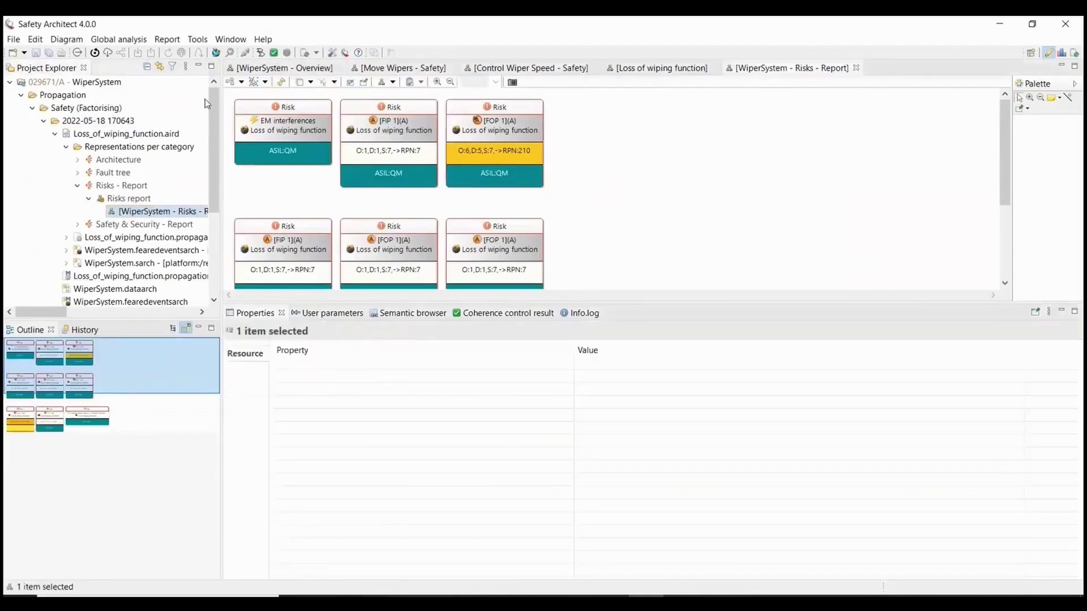
pyautogui.click(169, 40)
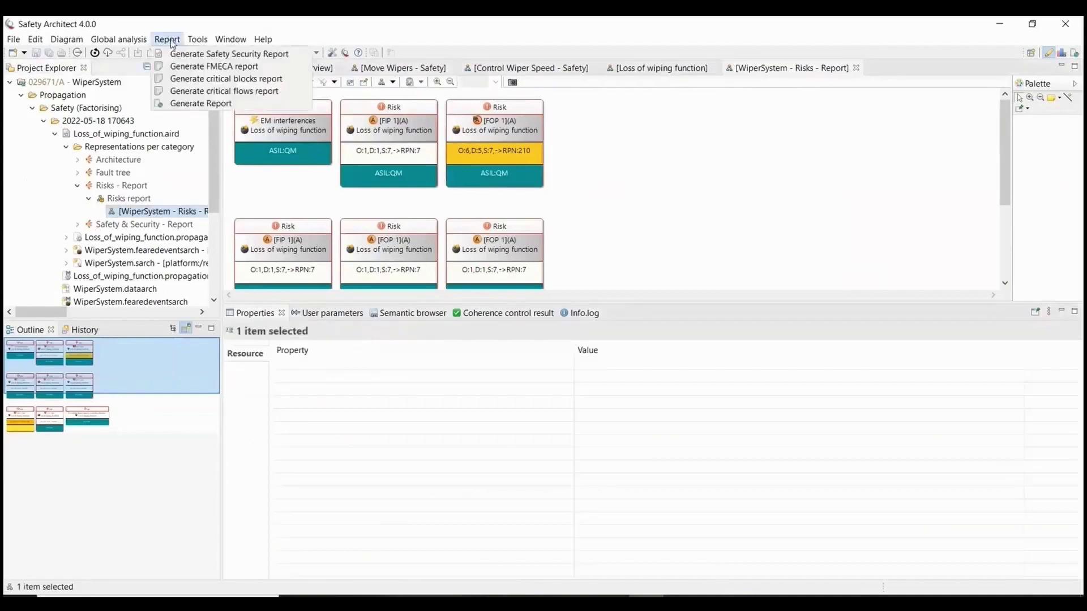
pyautogui.click(188, 104)
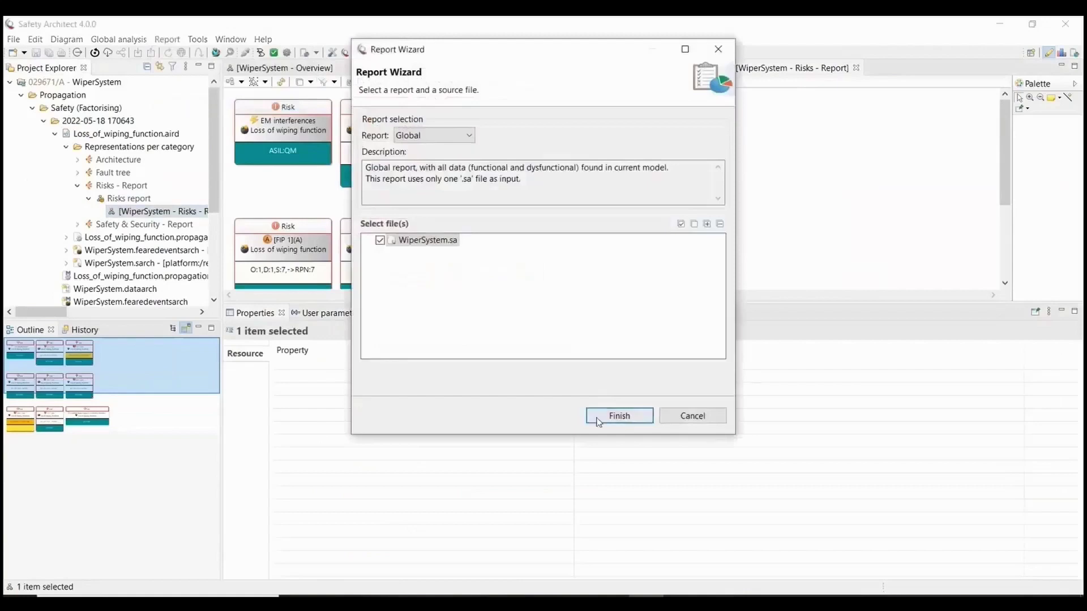
pyautogui.click(619, 416)
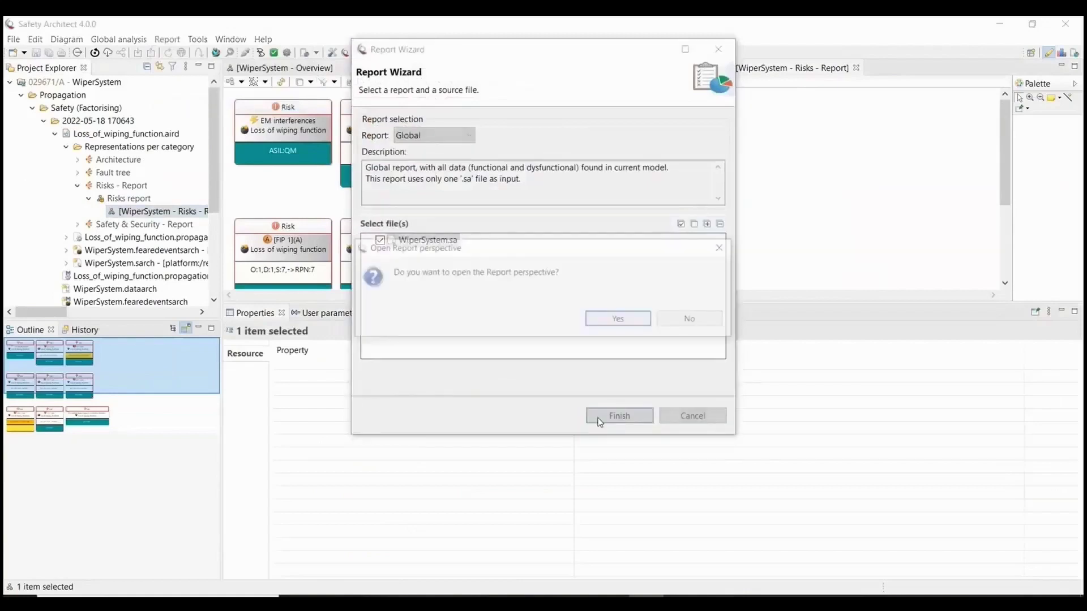
pyautogui.click(603, 318)
# Add the generated report-2022-05-18 170825.html to the project and return to the Safety perspective.
pyautogui.scroll(-3, 605, 323)
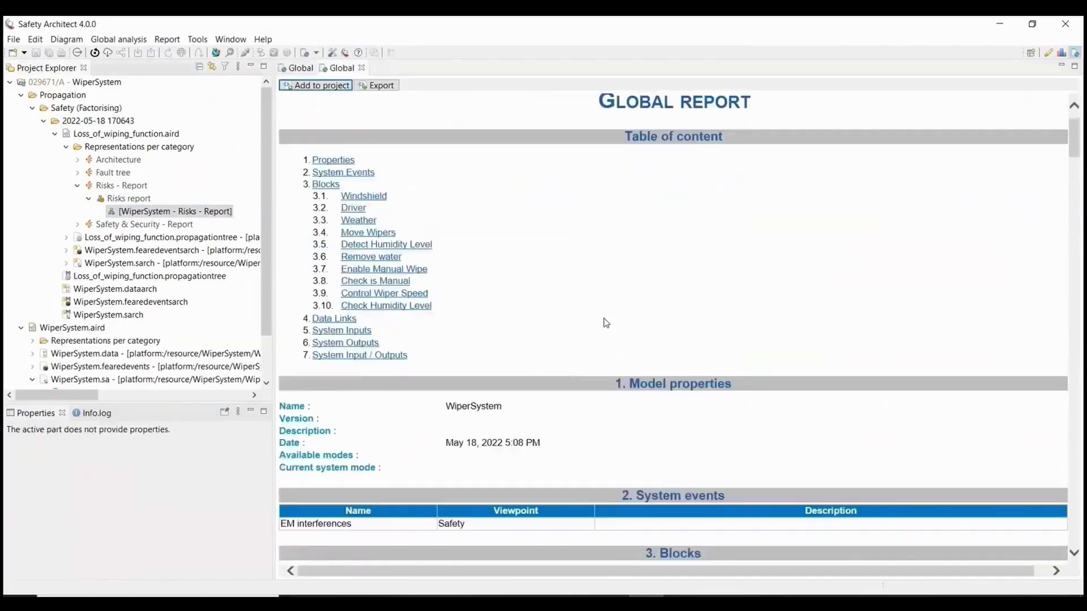
pyautogui.scroll(-15, 606, 323)
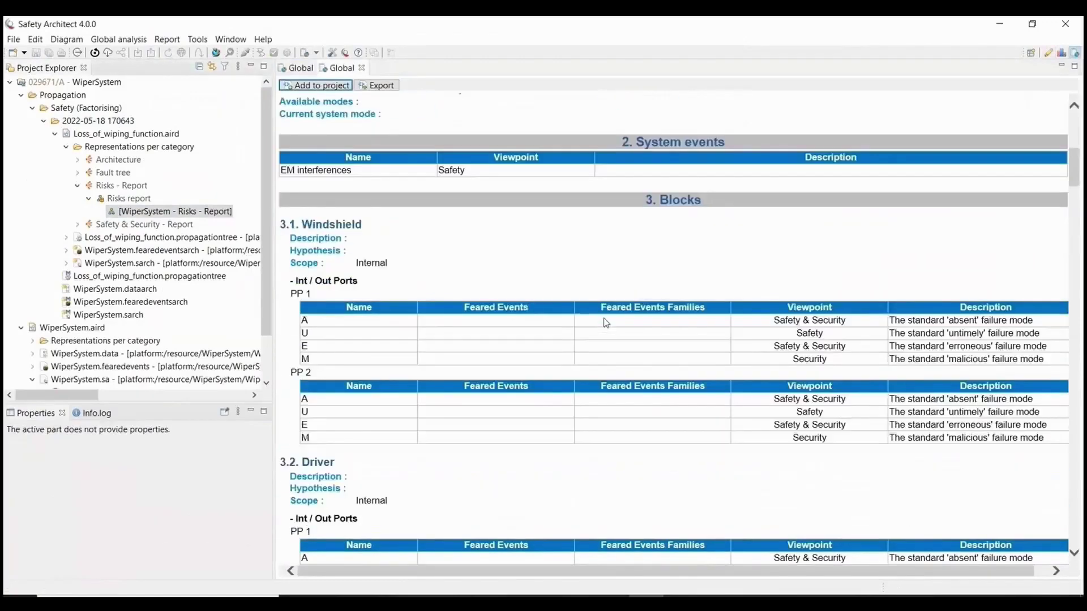
pyautogui.click(315, 89)
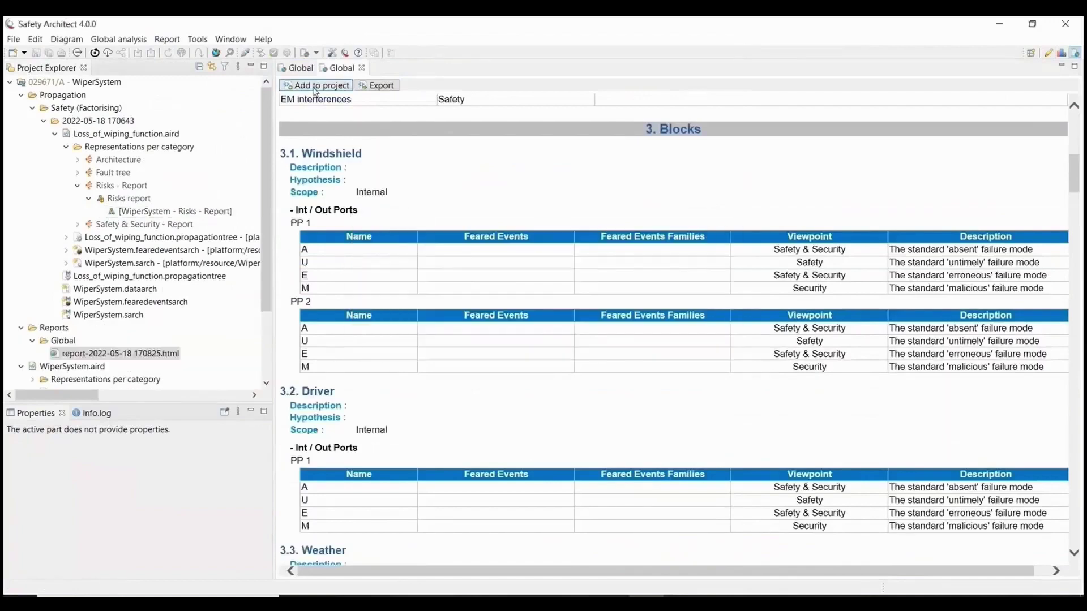
pyautogui.click(1046, 56)
# Publish the WiperSystem project to Teamcenter and acknowledge the success message.
pyautogui.click(1047, 54)
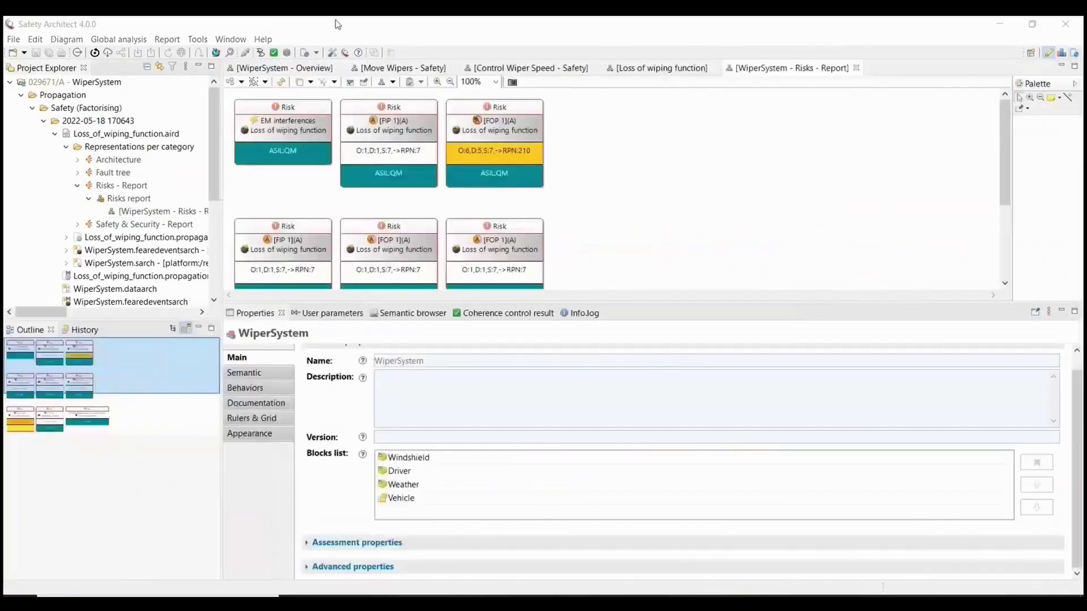
pyautogui.click(90, 83)
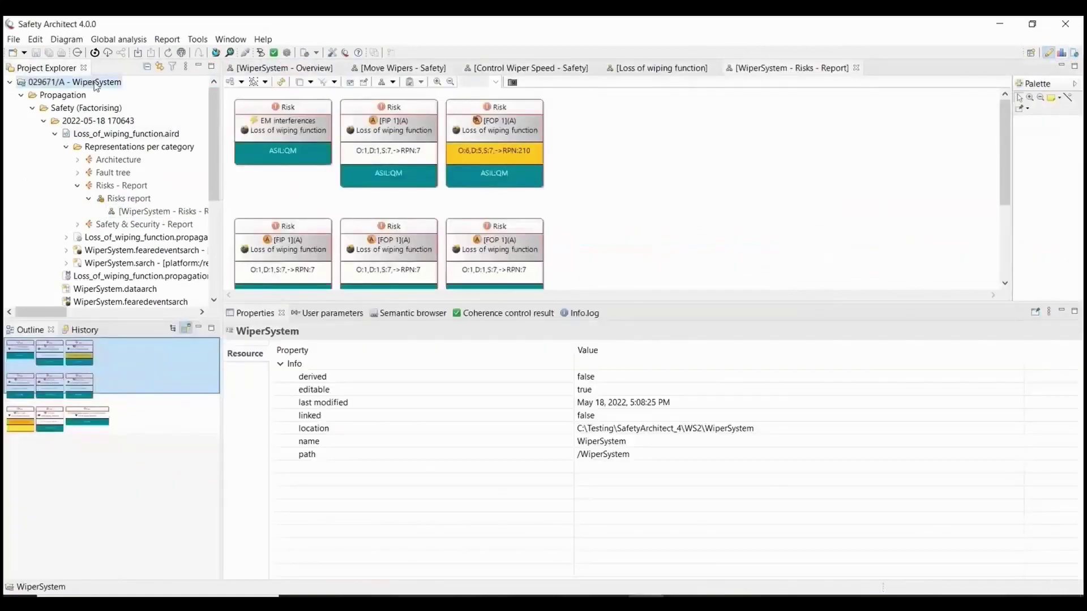
pyautogui.rightClick(96, 86)
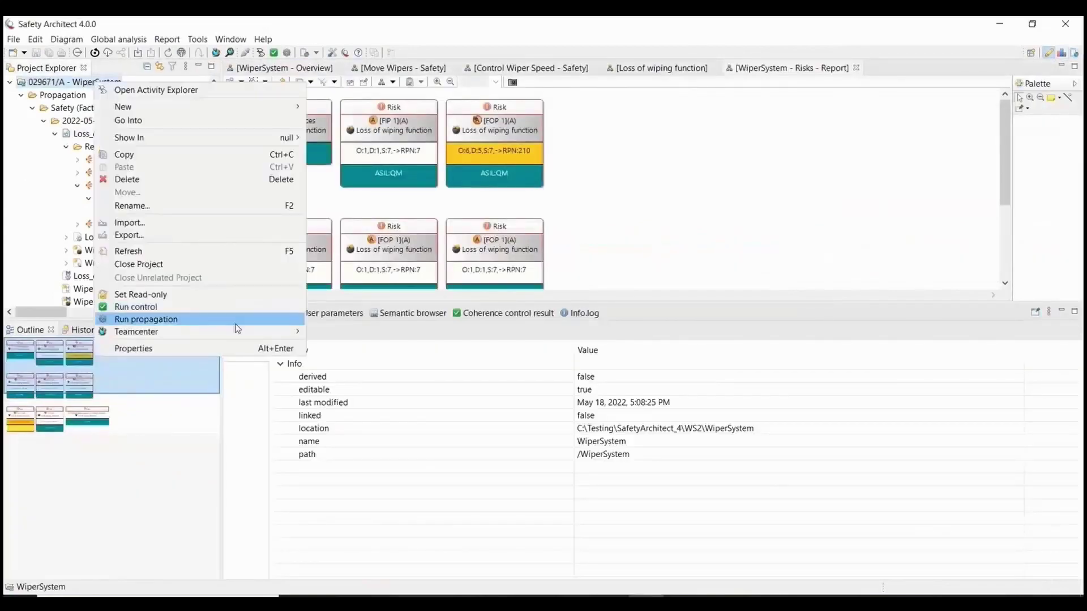
pyautogui.moveTo(244, 337)
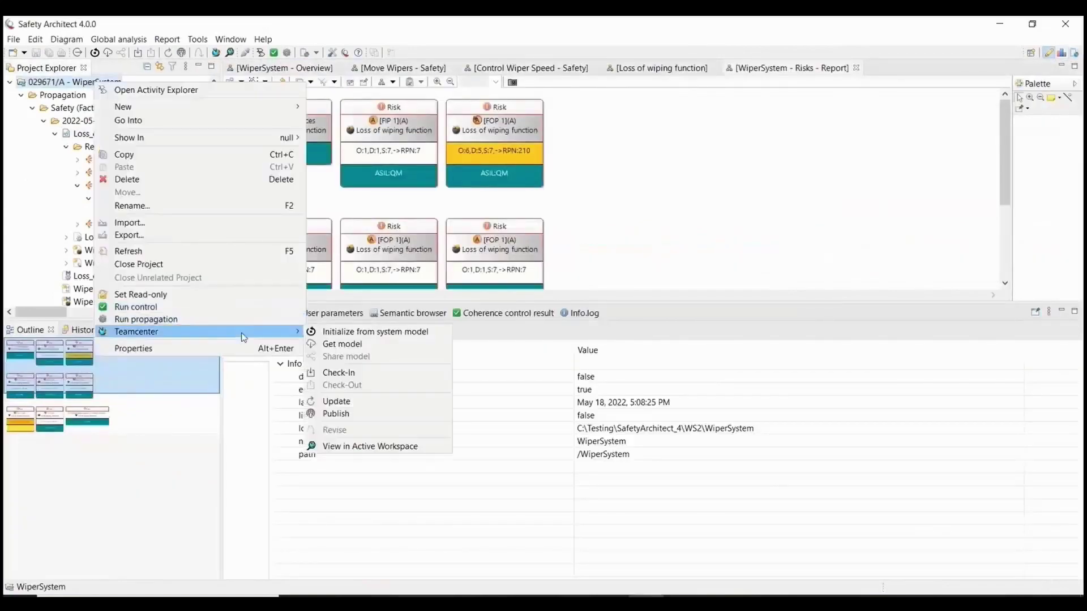
pyautogui.click(336, 413)
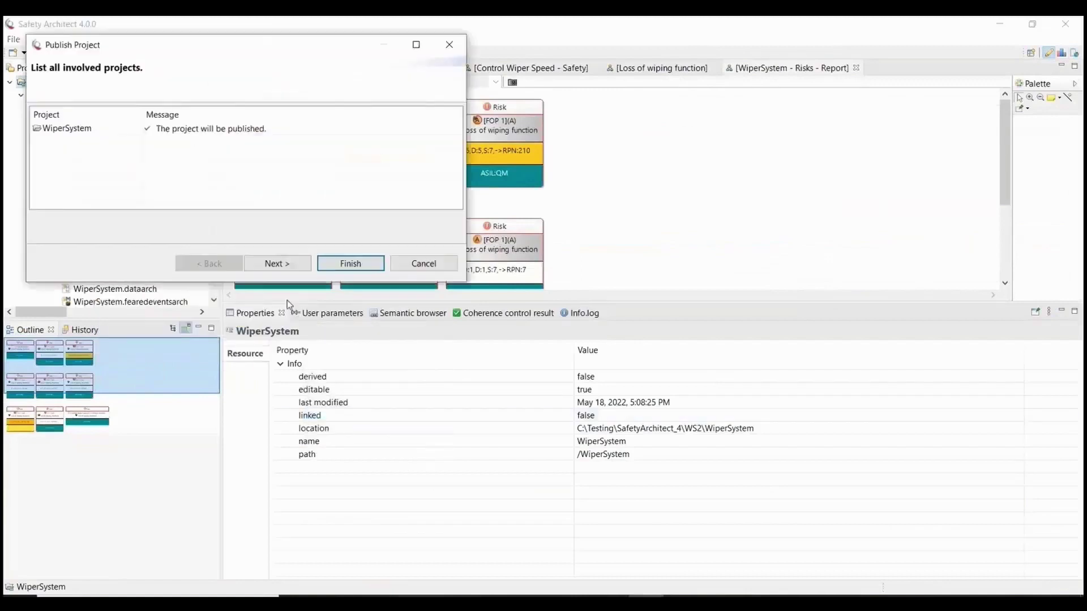
pyautogui.click(283, 264)
pyautogui.click(349, 265)
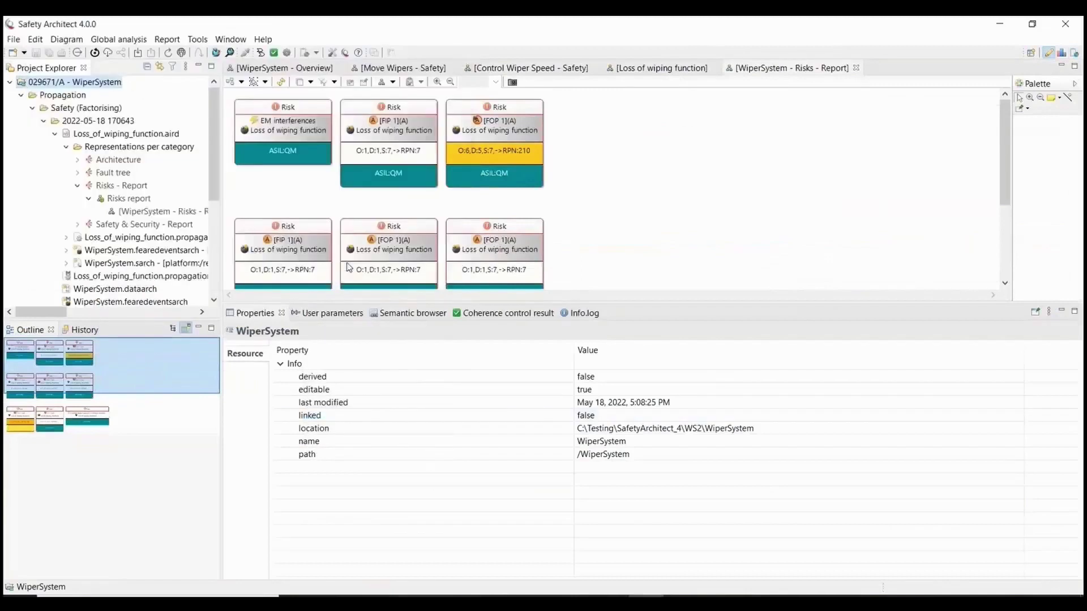
pyautogui.click(692, 321)
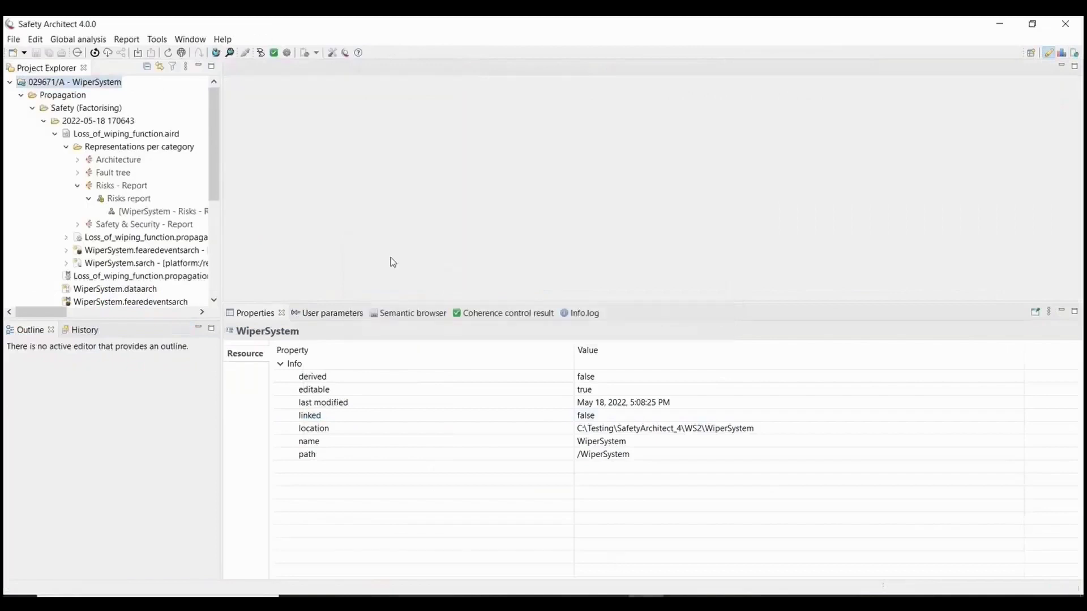
# Open WiperSystem in the embedded Active Workspace view via Teamcenter > View in Active Workspace.
pyautogui.rightClick(108, 85)
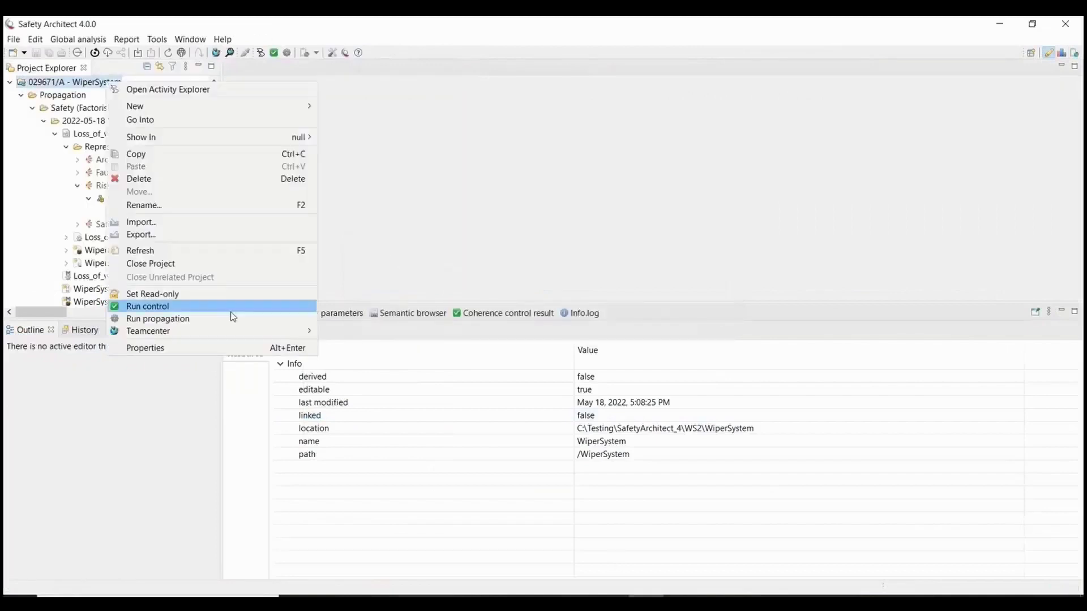
pyautogui.moveTo(232, 332)
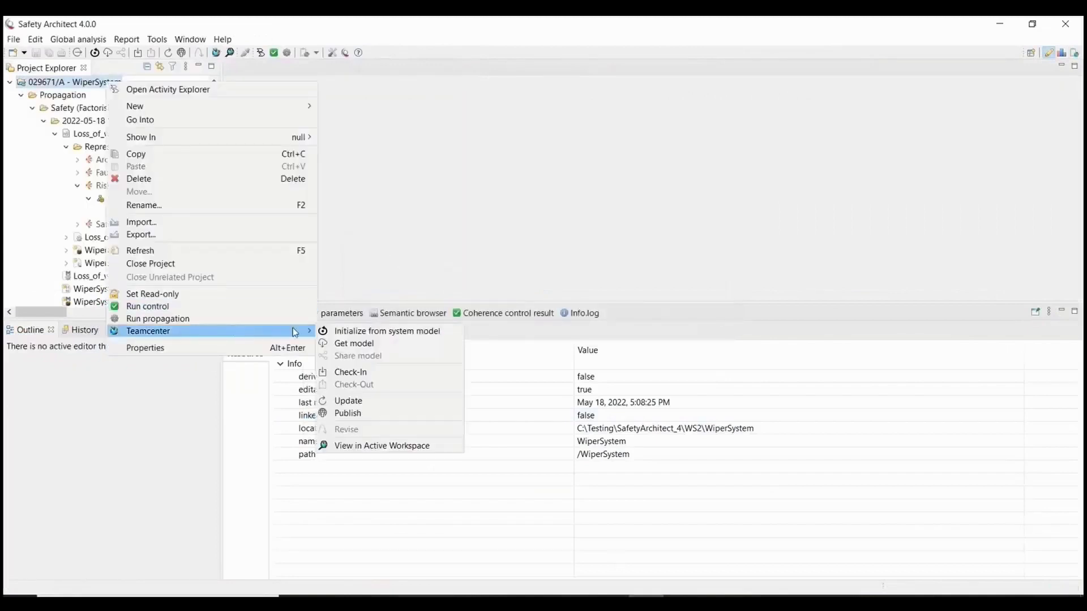
pyautogui.click(390, 446)
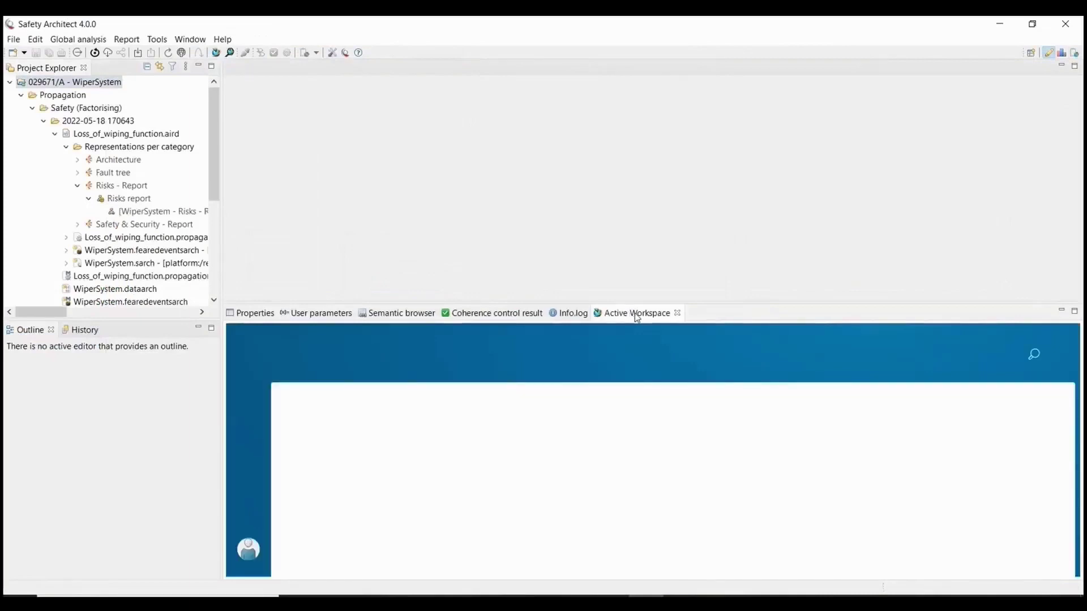
# Maximize Active Workspace and browse the Overview, Control Wiper Speed - Safety, and 2022-05-18 global reports.
pyautogui.doubleClick(634, 313)
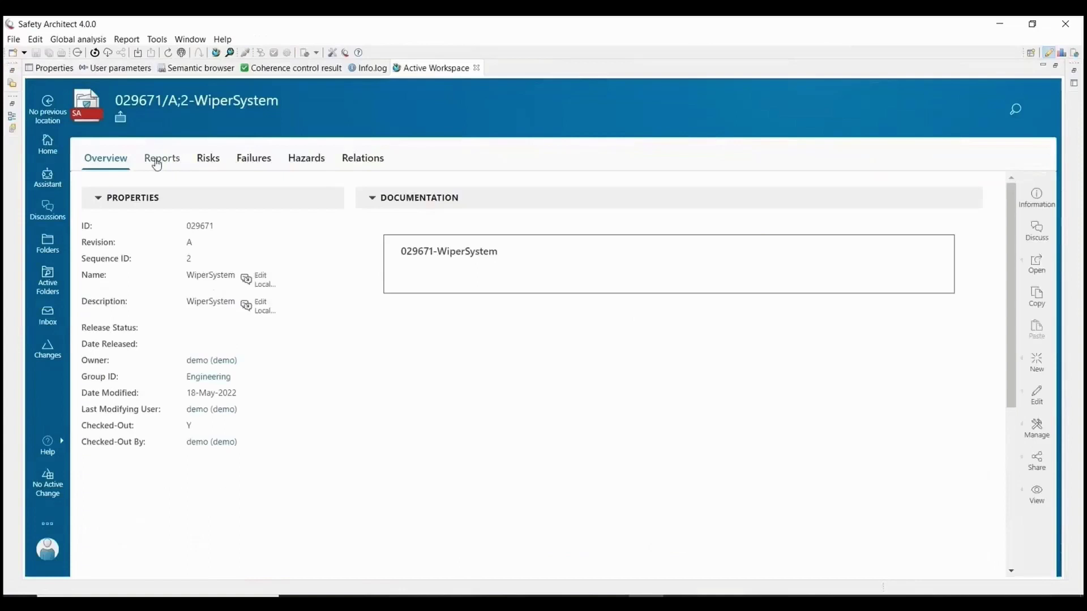
pyautogui.click(157, 162)
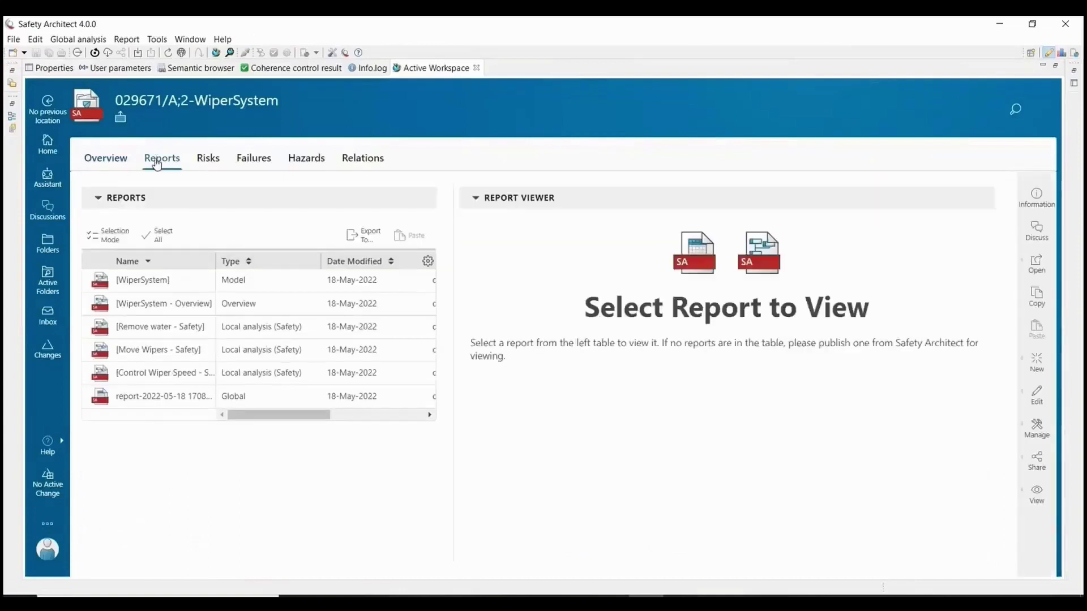
pyautogui.click(156, 303)
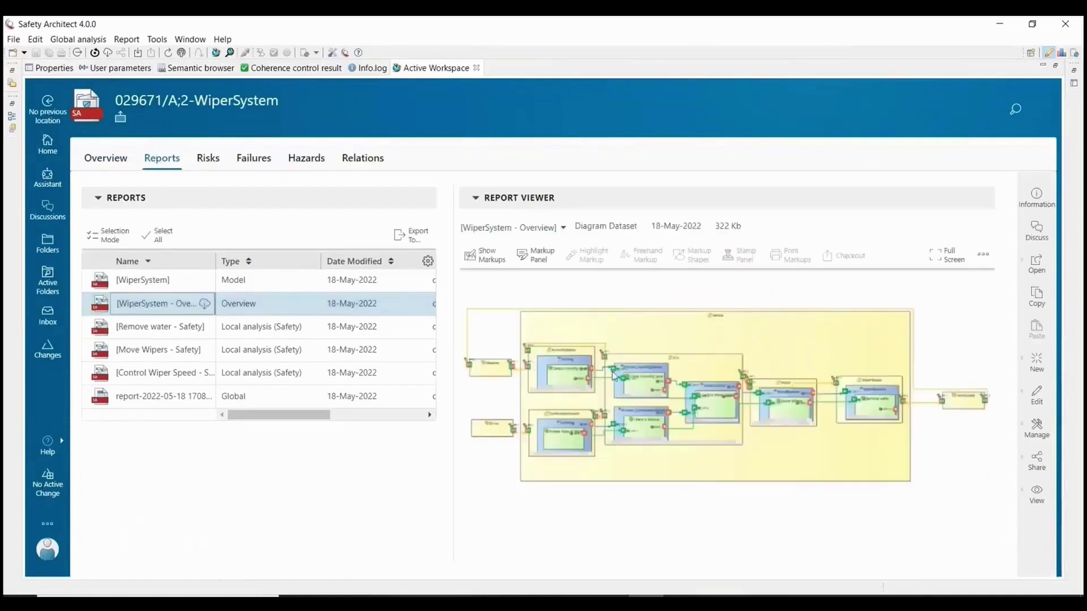
pyautogui.scroll(3, 614, 377)
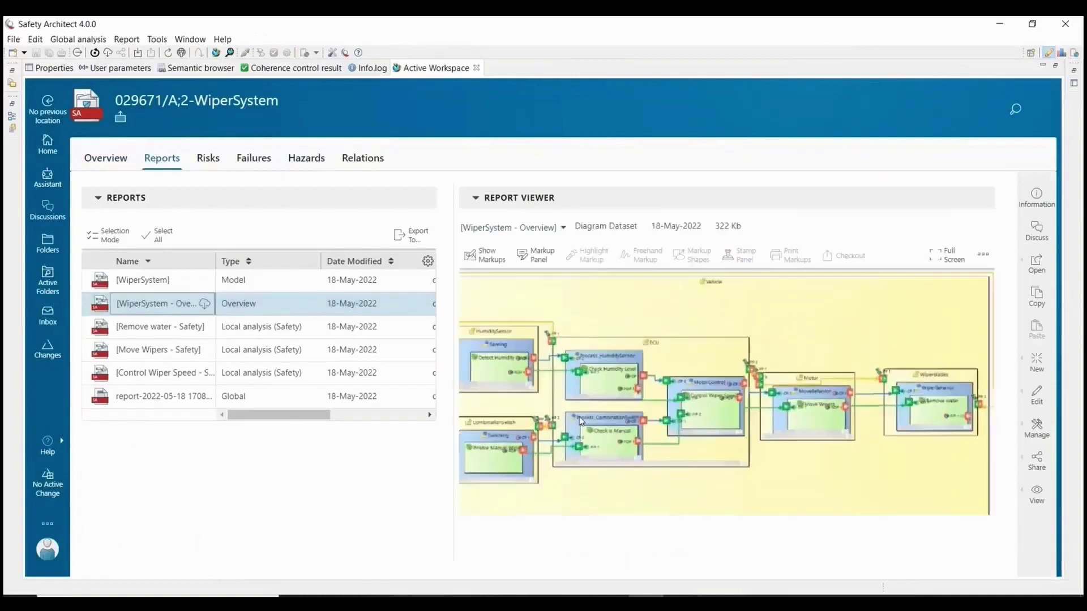
pyautogui.scroll(2, 580, 420)
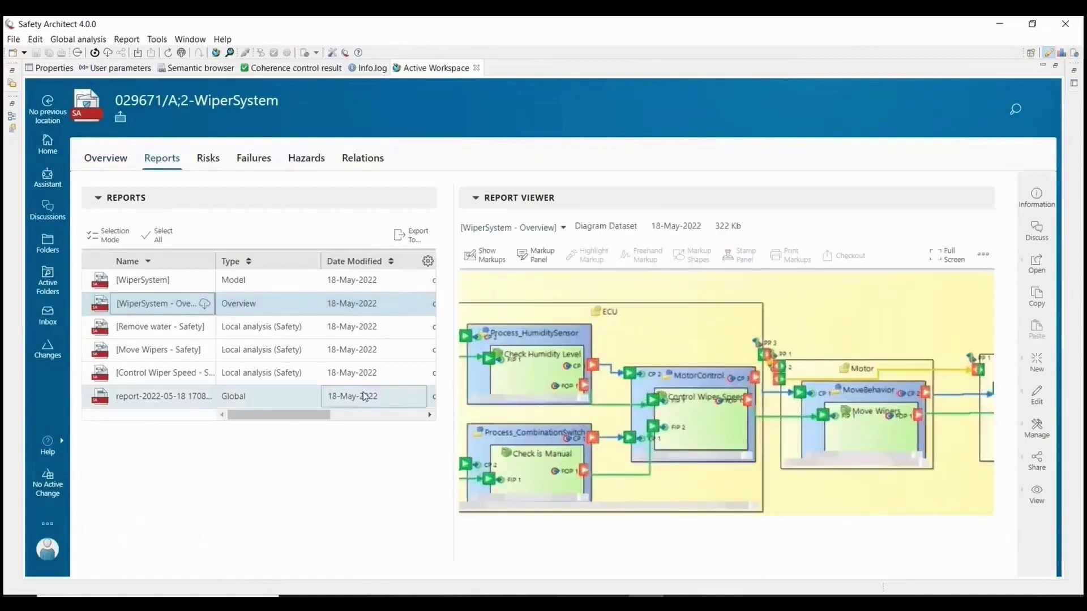
pyautogui.click(146, 373)
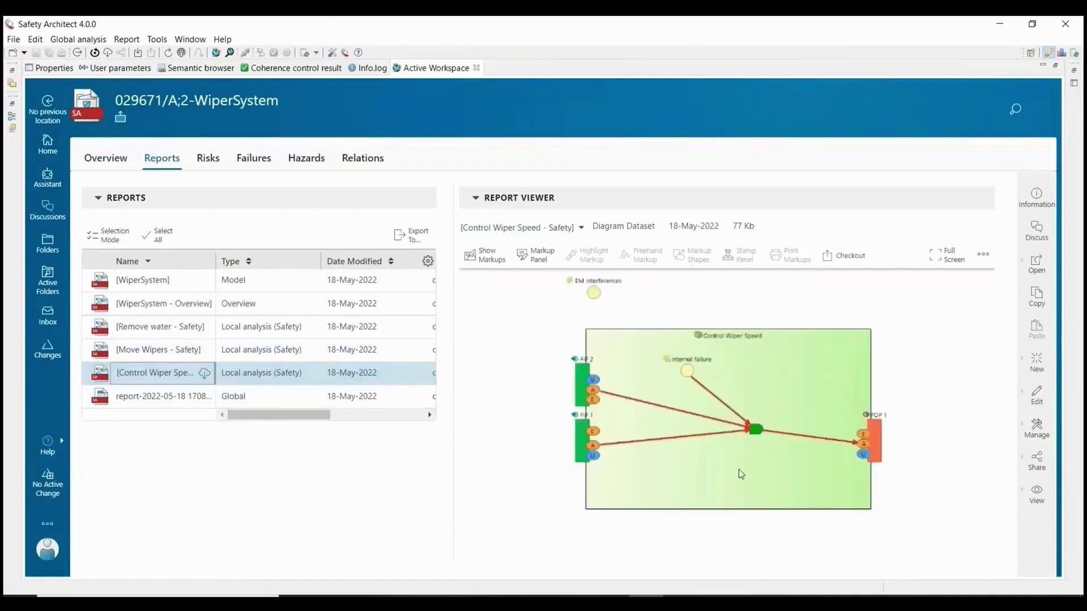
pyautogui.click(158, 396)
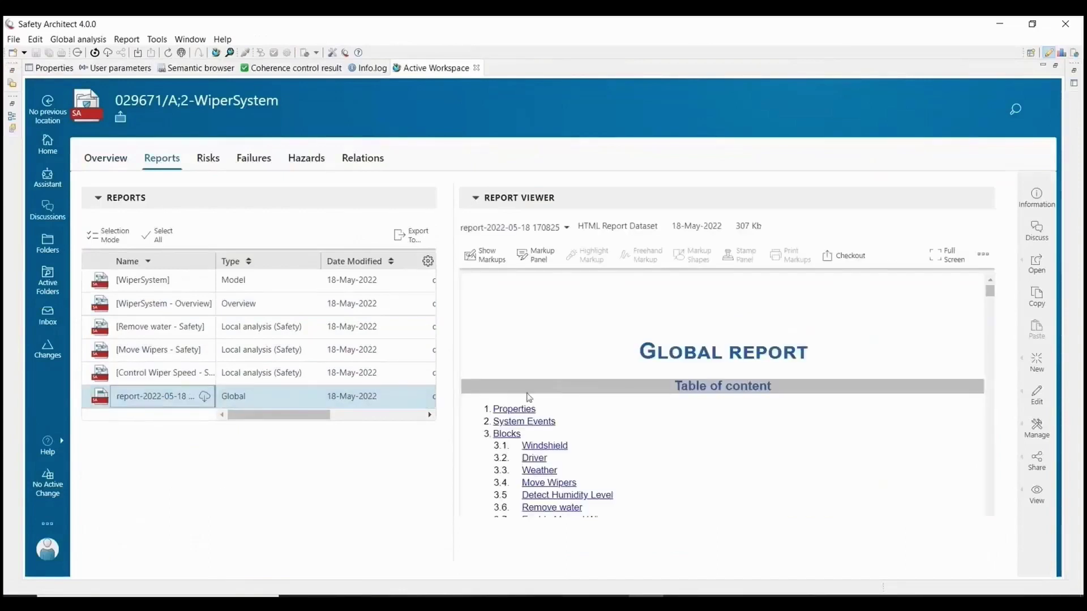
# Inspect the risks table's Acceptance Level and Mitigation Strategy values, then bring up the Failures page.
pyautogui.click(207, 159)
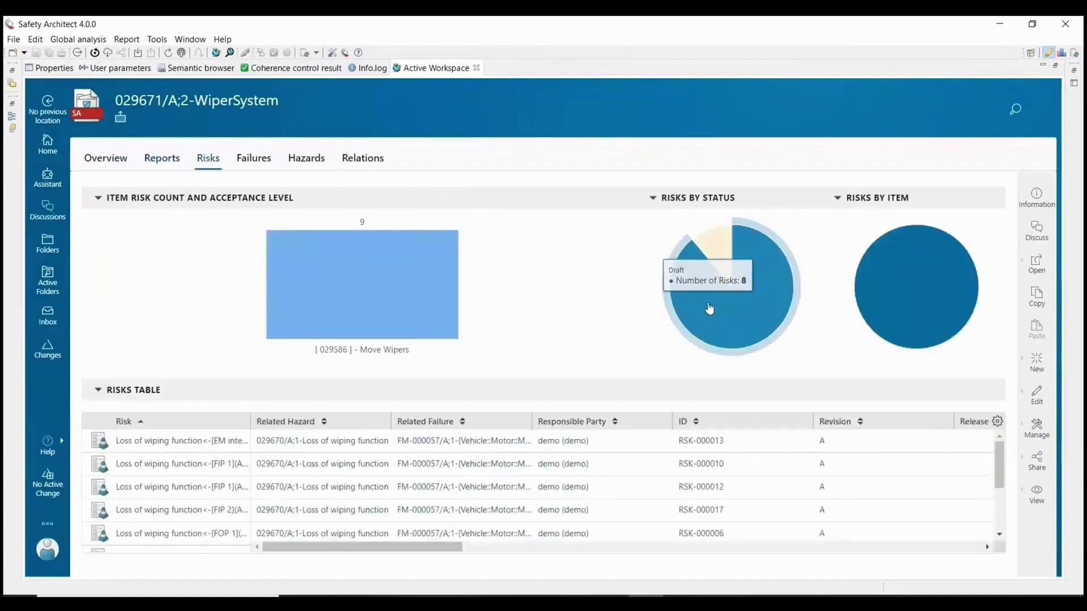
pyautogui.moveTo(915, 315)
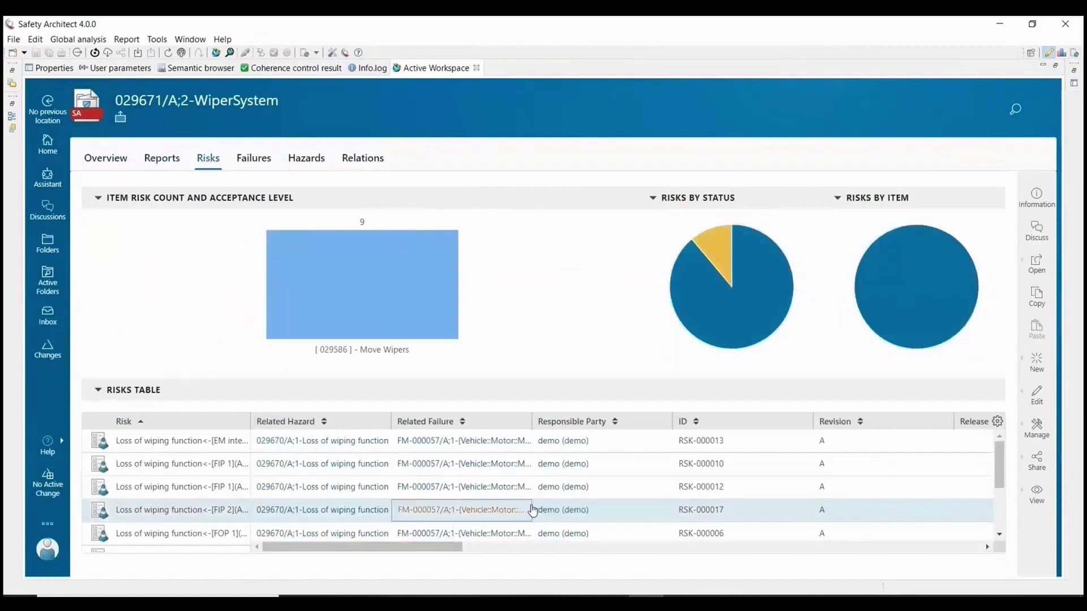
pyautogui.scroll(-3, 352, 471)
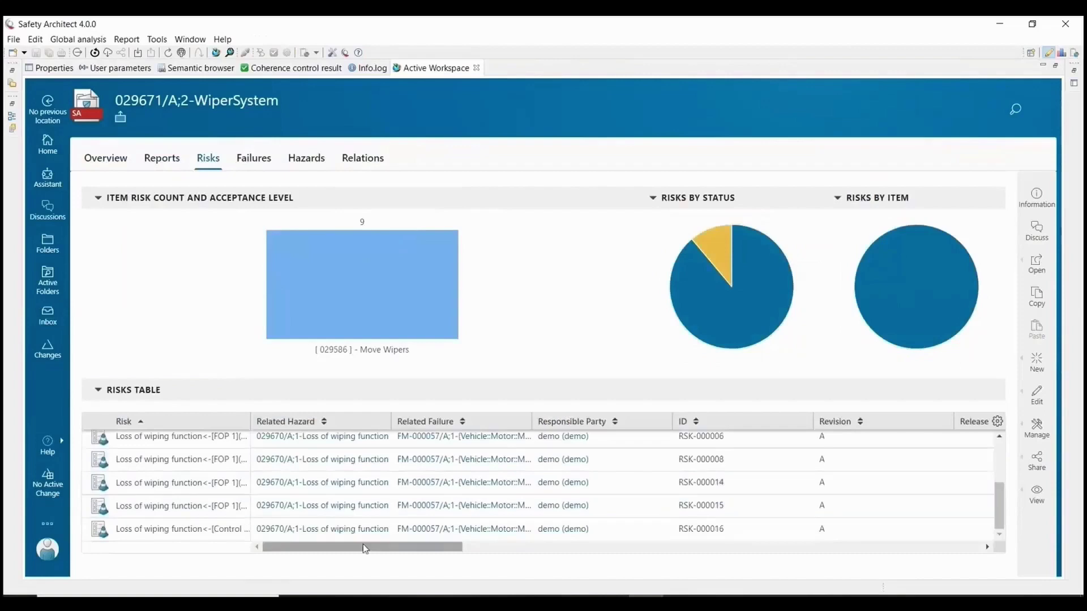
pyautogui.moveTo(364, 547); pyautogui.dragTo(643, 555)
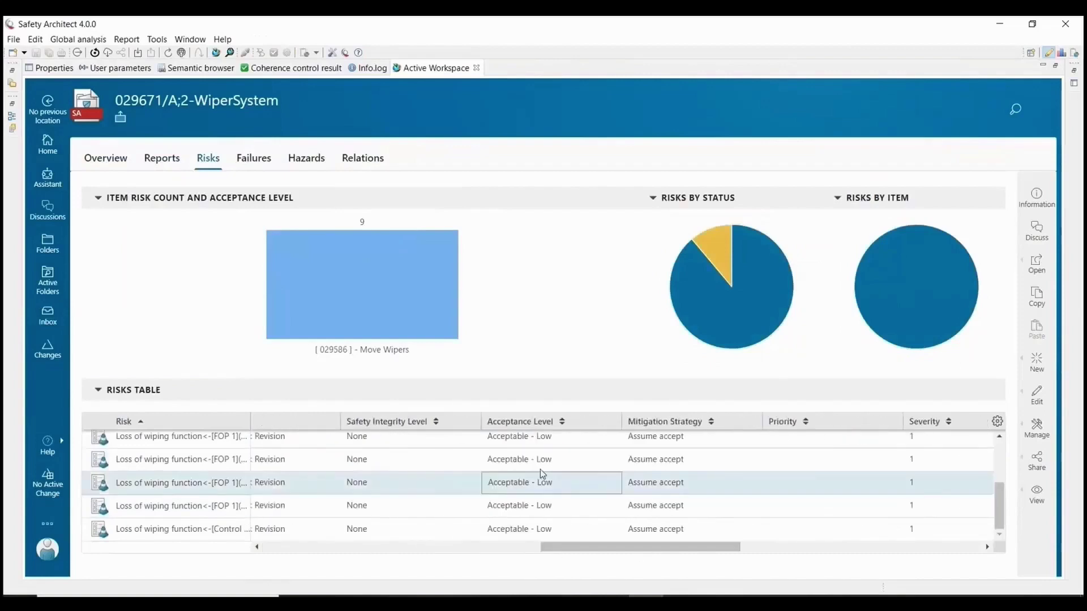
pyautogui.click(546, 453)
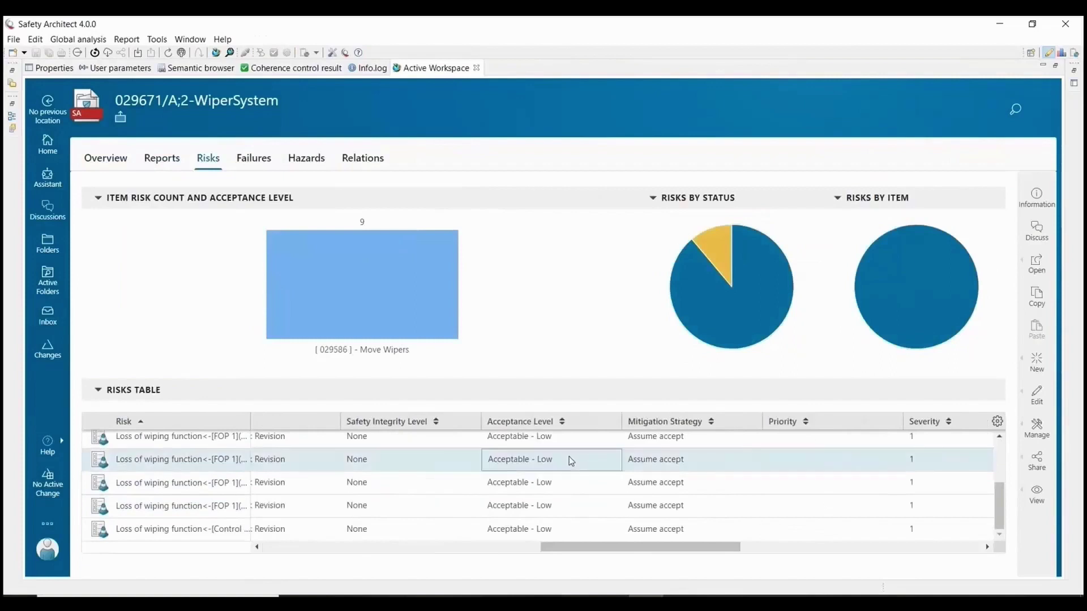
pyautogui.scroll(3, 650, 466)
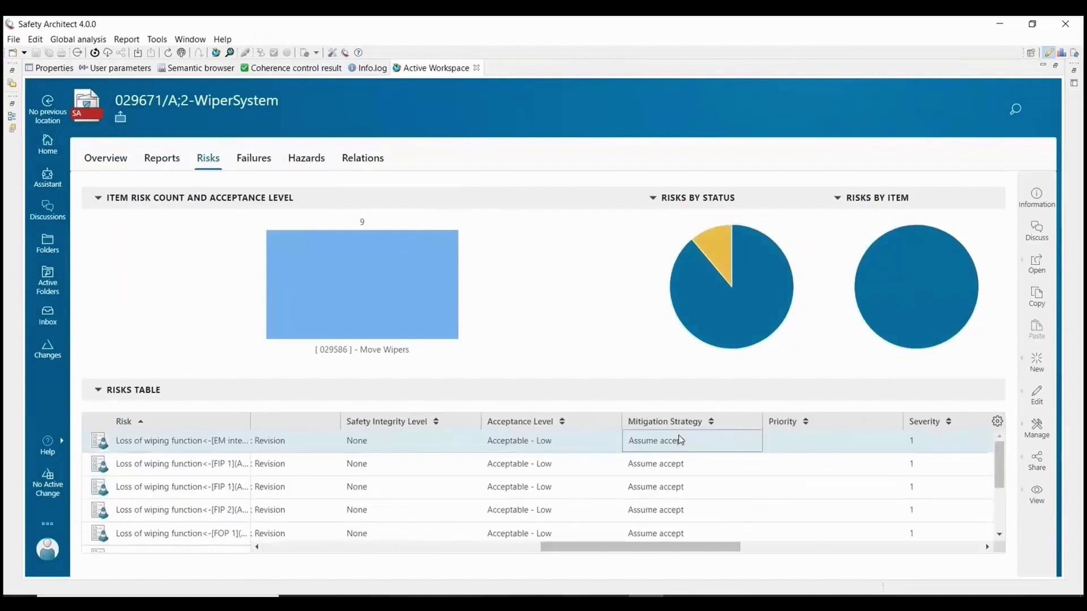
pyautogui.click(670, 472)
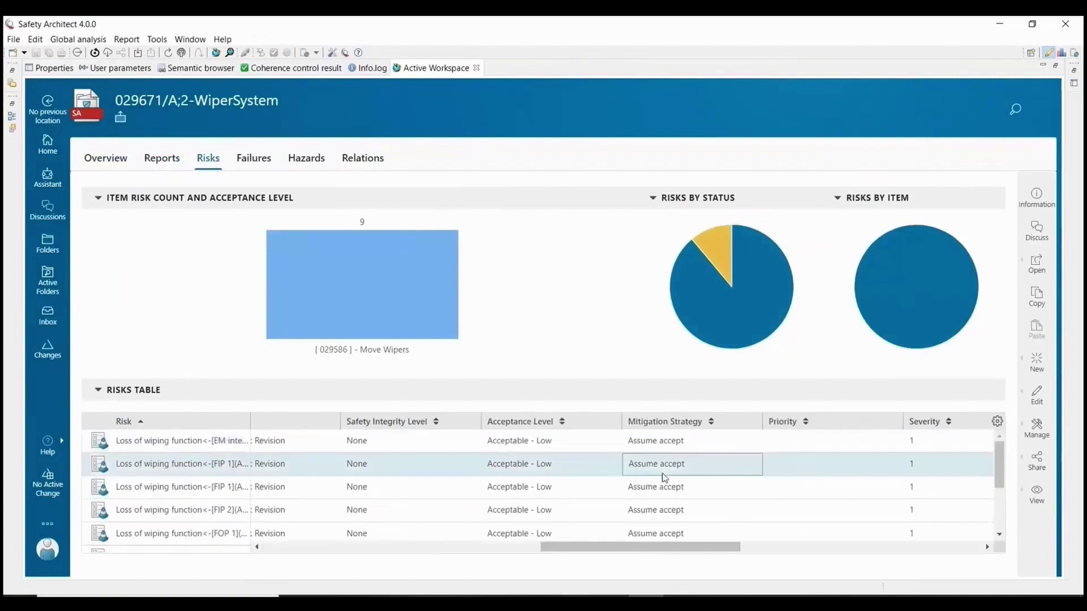
pyautogui.moveTo(626, 546); pyautogui.dragTo(775, 544)
pyautogui.click(251, 160)
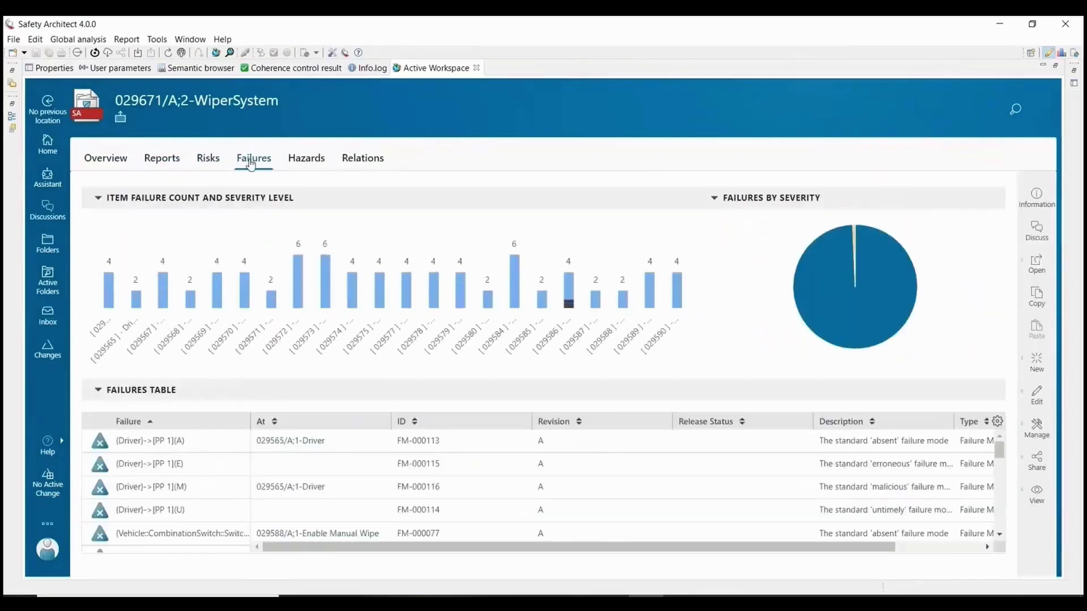
pyautogui.moveTo(569, 305)
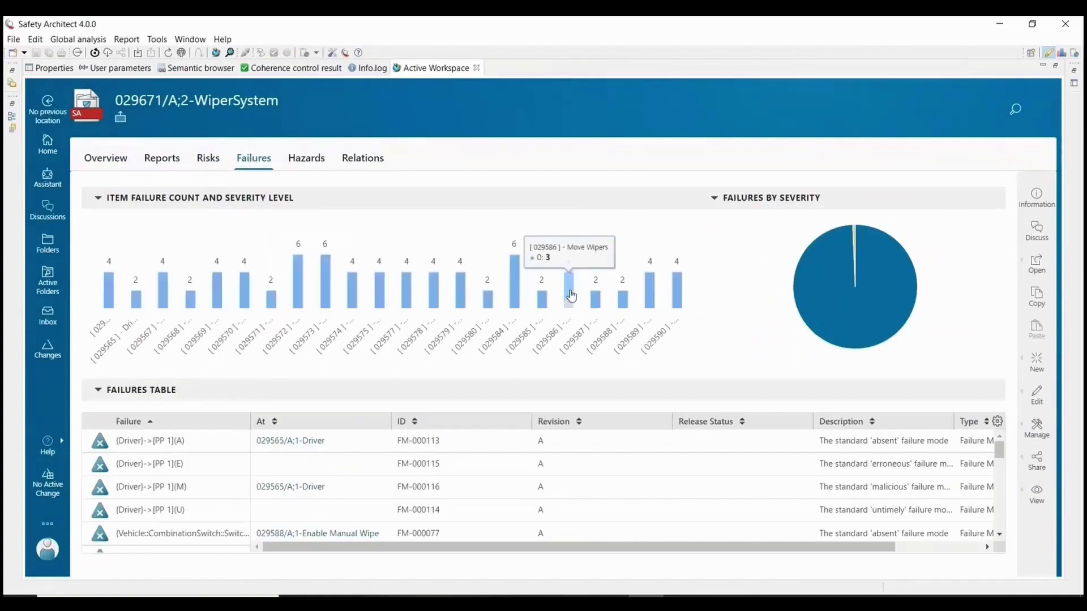
pyautogui.moveTo(833, 301)
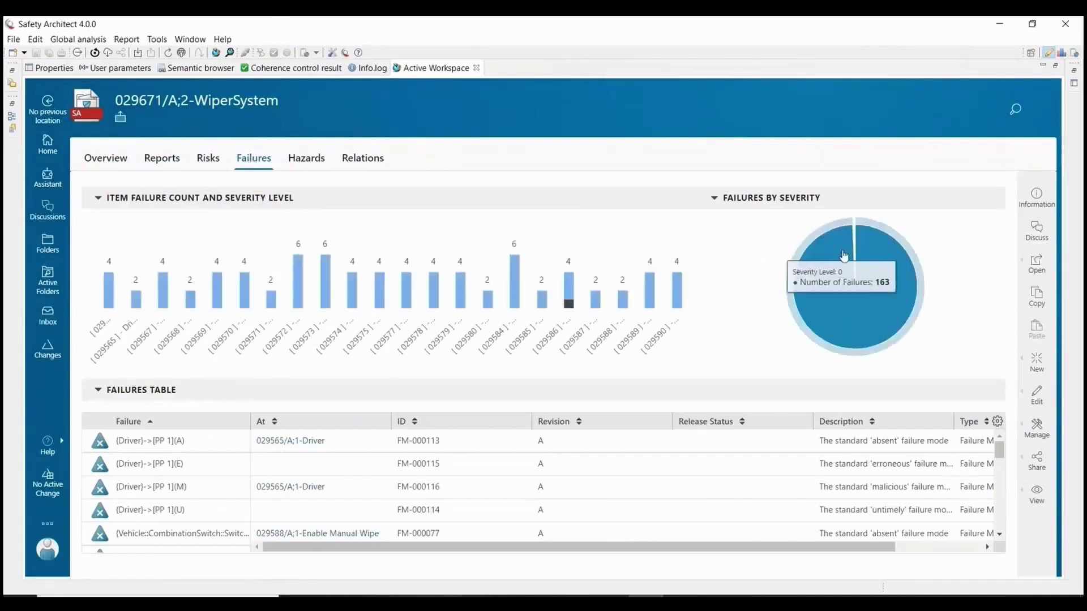
pyautogui.moveTo(855, 246)
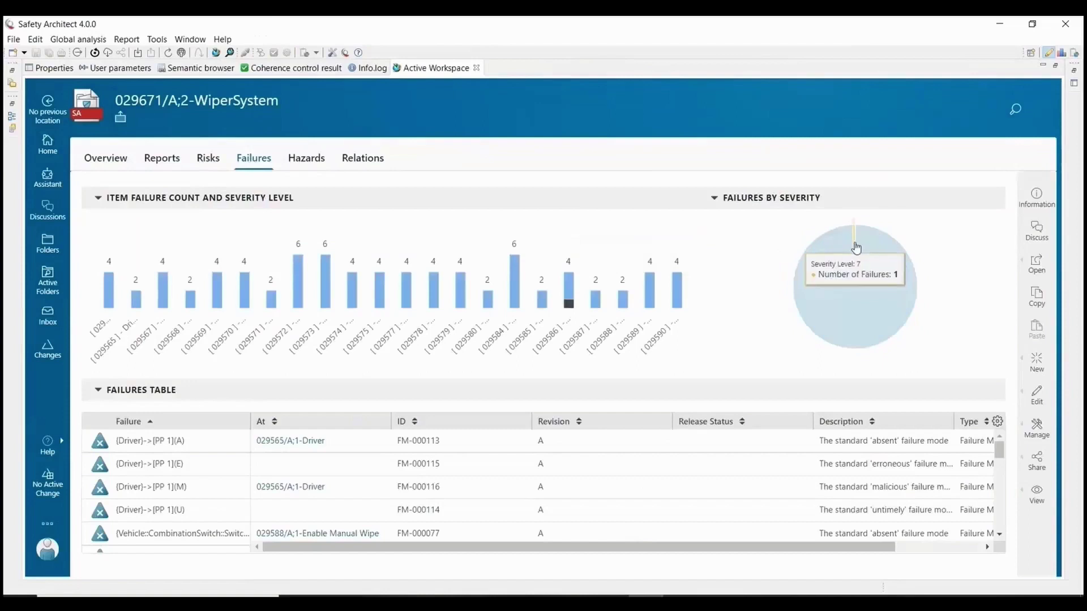
# Browse the WiperSystem hazards overview and its relations diagram.
pyautogui.click(307, 159)
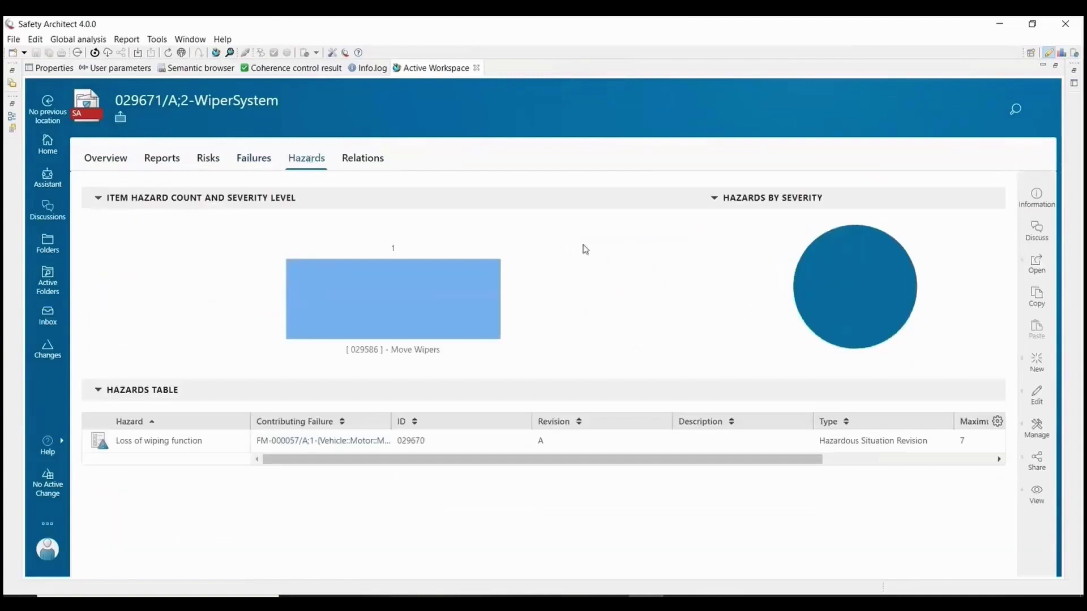
pyautogui.moveTo(859, 274)
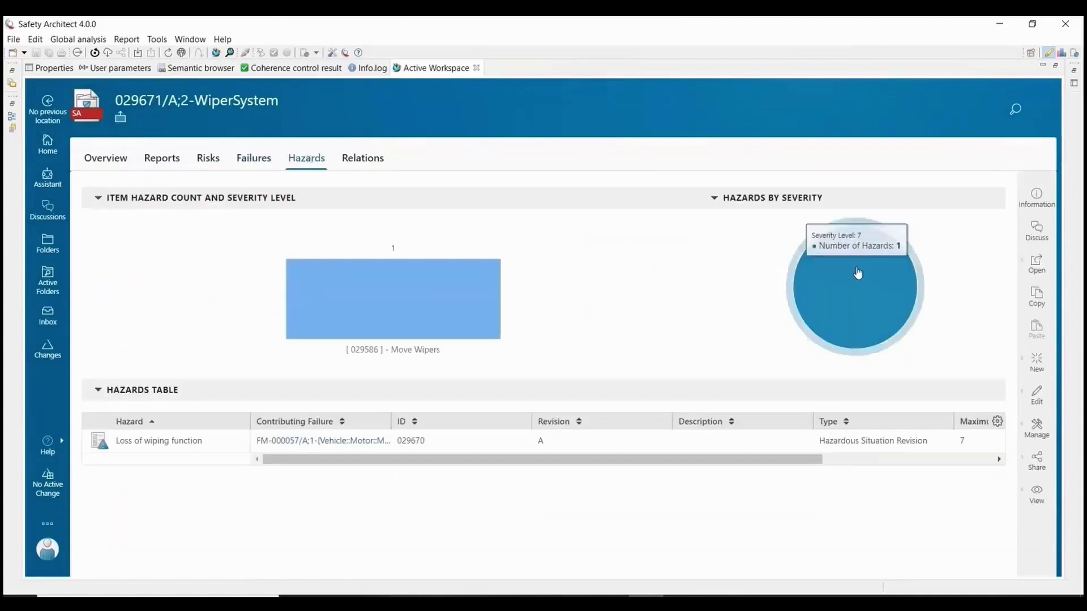
pyautogui.moveTo(449, 308)
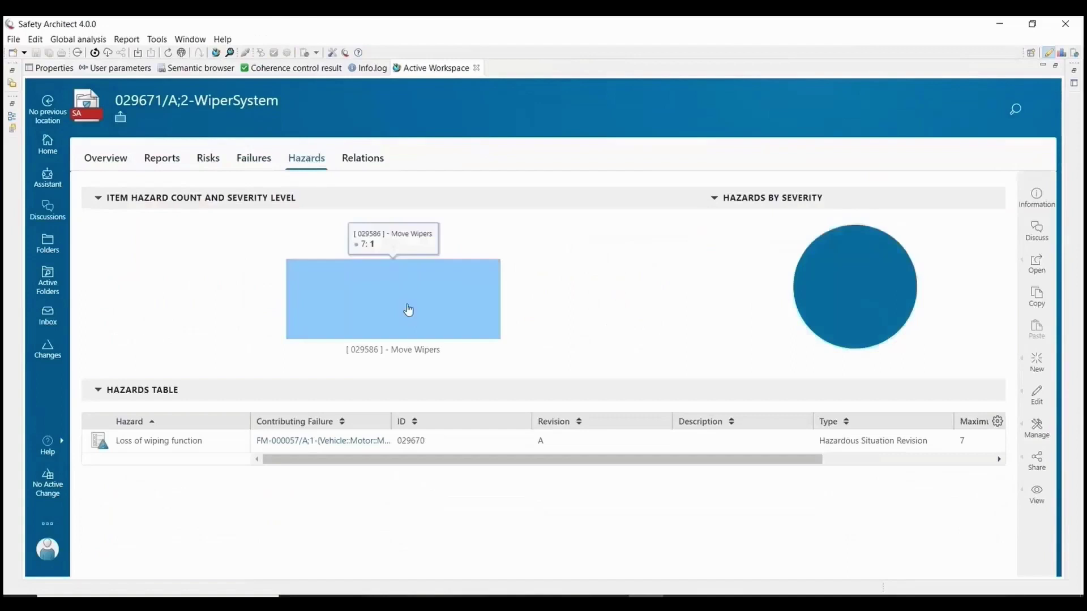
pyautogui.click(362, 156)
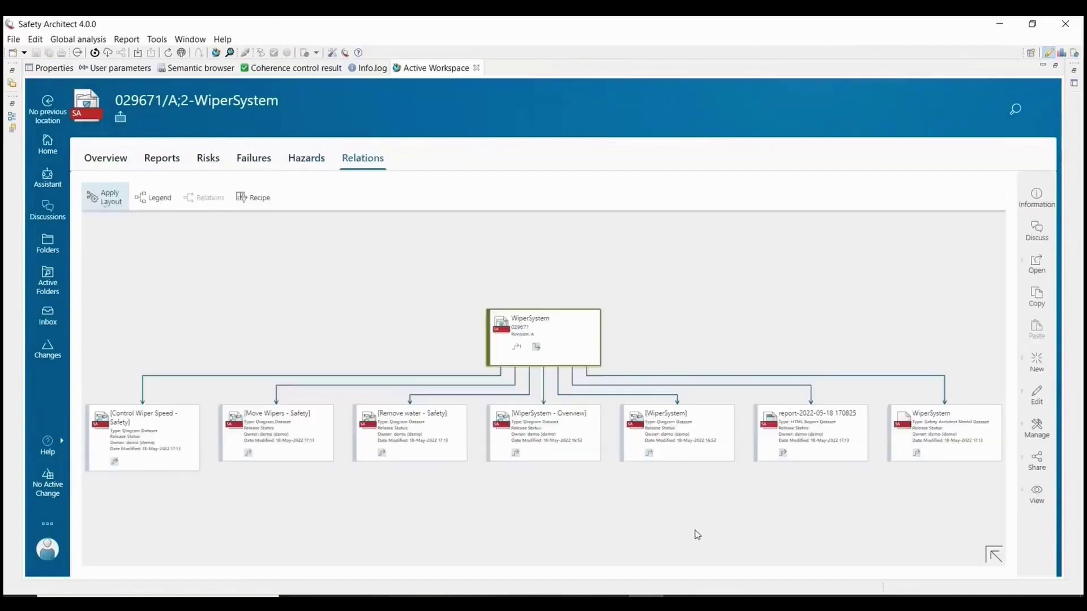
pyautogui.click(306, 158)
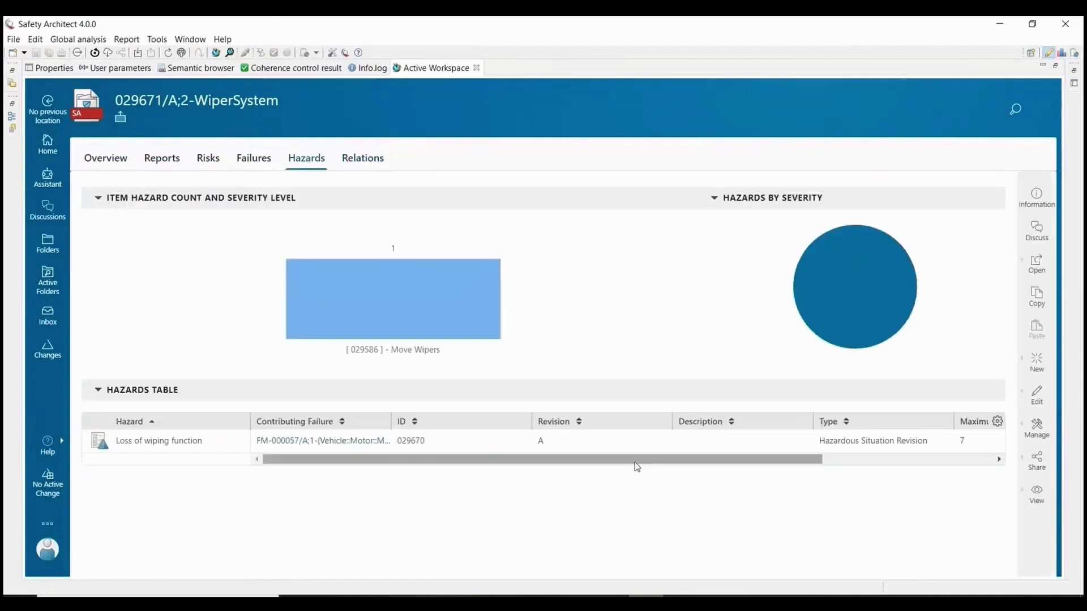
# Change the Loss of wiping function hazard's Maximum Severity from 7 to 6.
pyautogui.moveTo(634, 462); pyautogui.dragTo(881, 468)
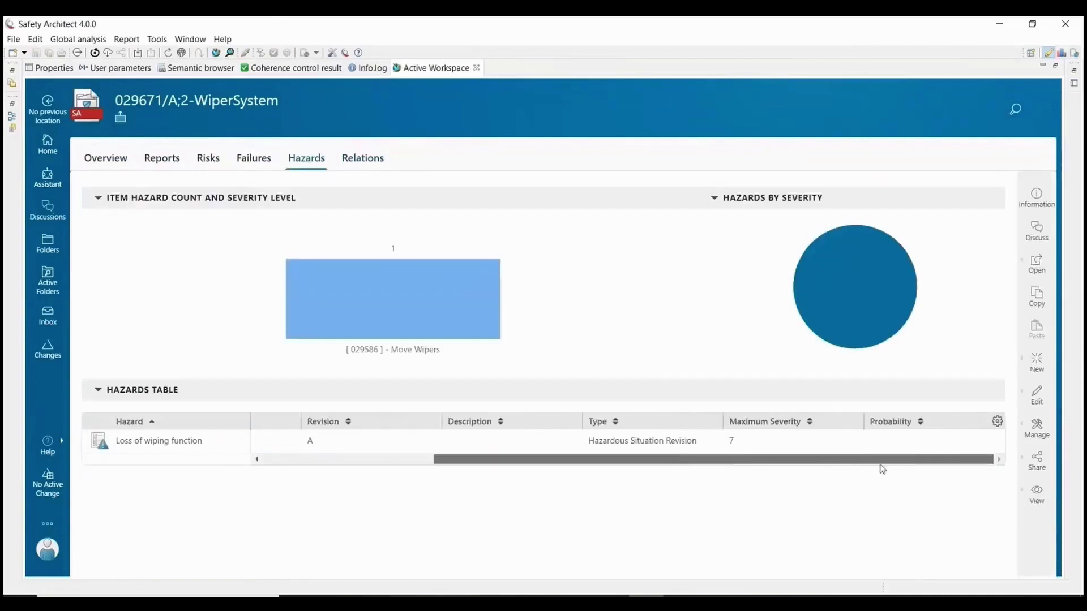
pyautogui.click(813, 449)
pyautogui.moveTo(743, 442); pyautogui.dragTo(728, 443)
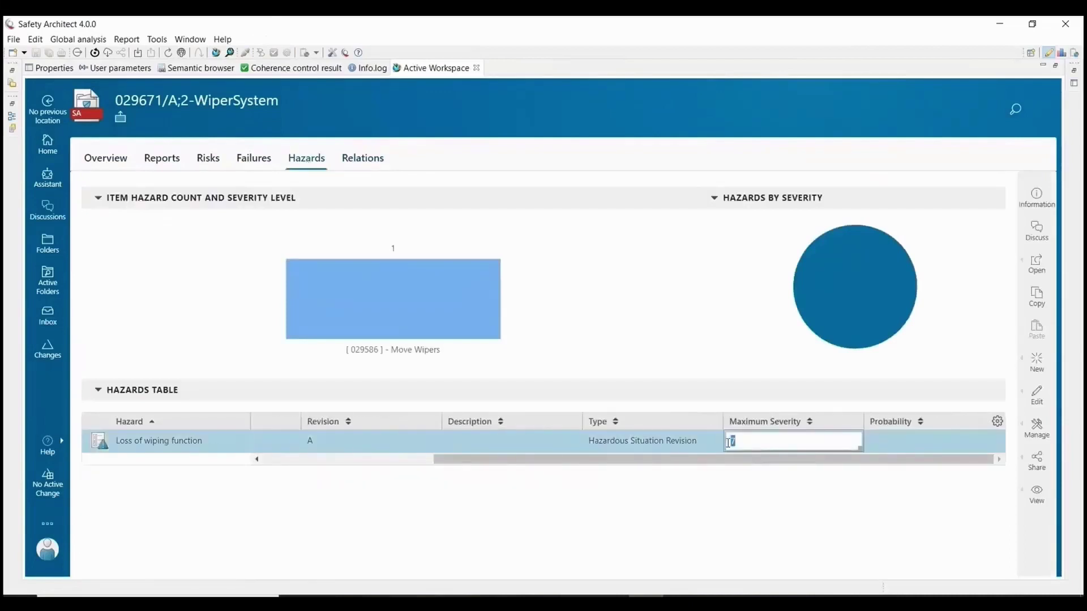
pyautogui.write('6')
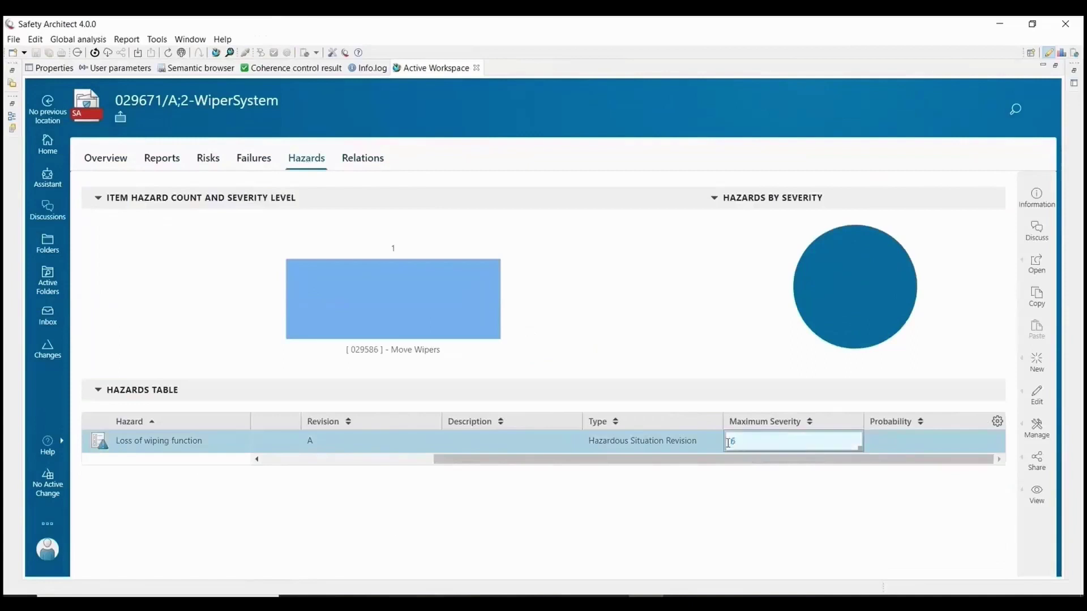
pyautogui.click(690, 503)
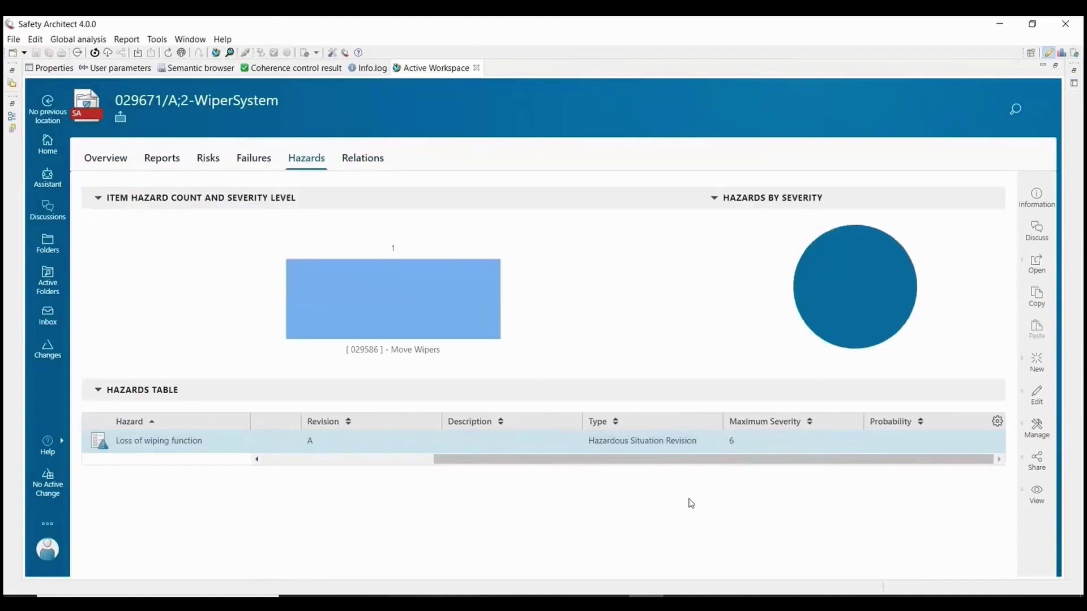
pyautogui.click(208, 158)
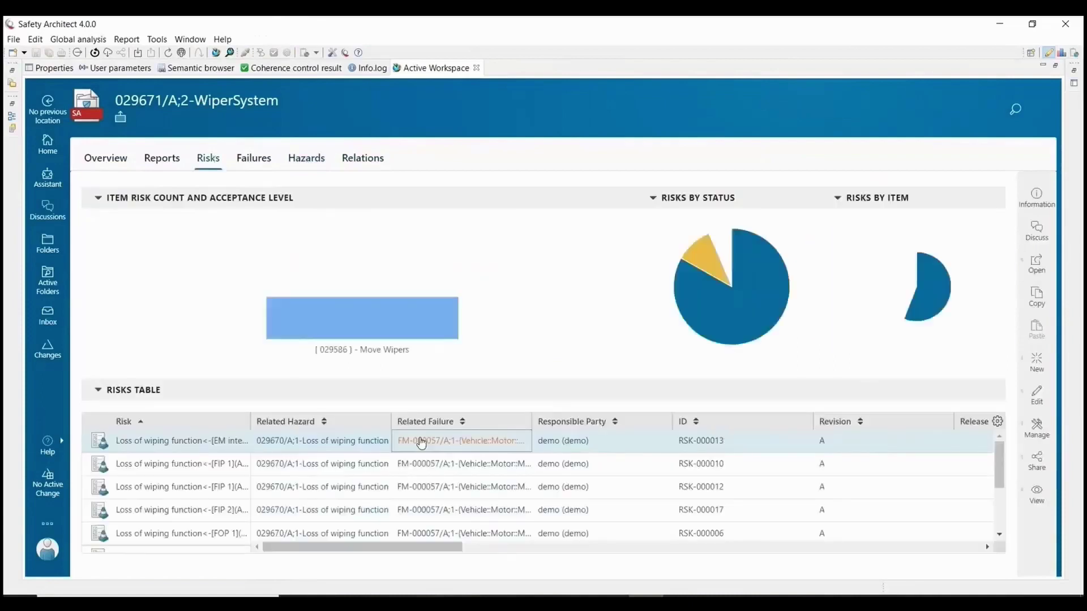
# In the risks table, change the first row's Acceptance Level cell from Acceptable - Low to Tolerable - Medium.
pyautogui.moveTo(426, 547); pyautogui.dragTo(686, 560)
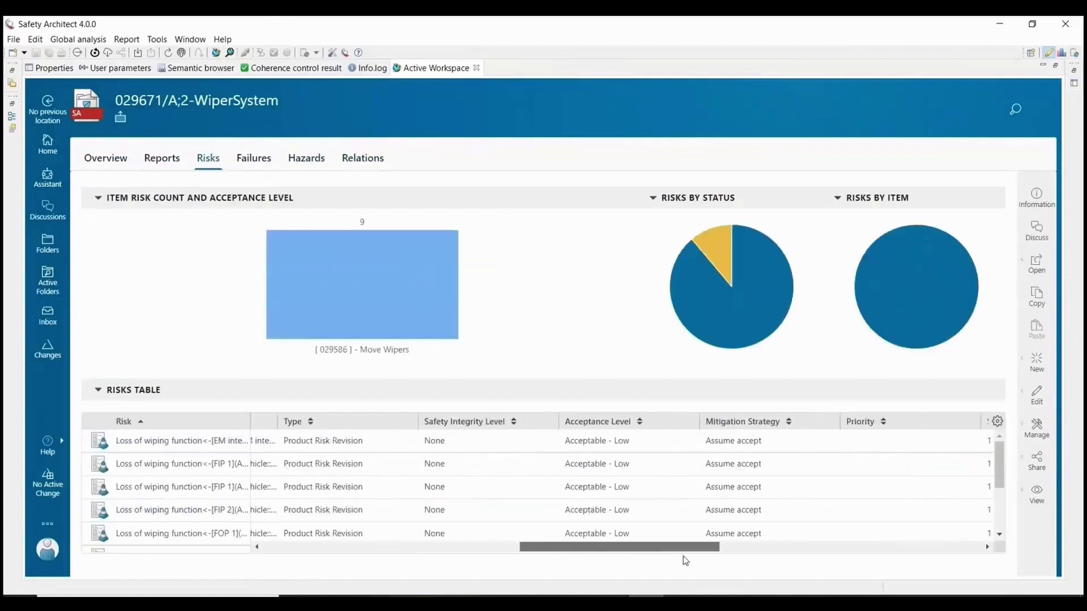
pyautogui.click(672, 442)
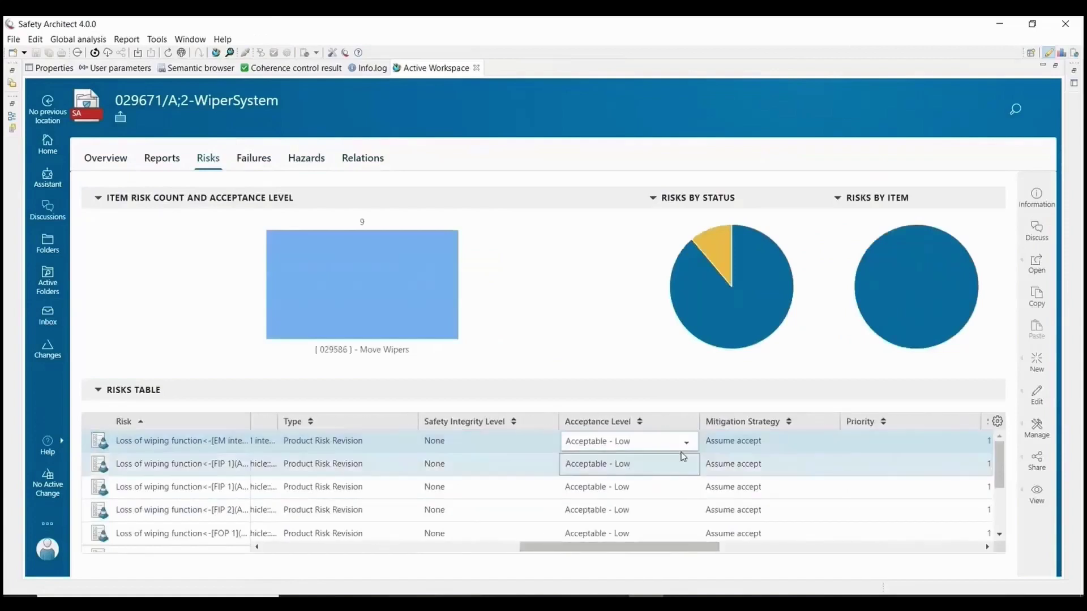
pyautogui.click(686, 444)
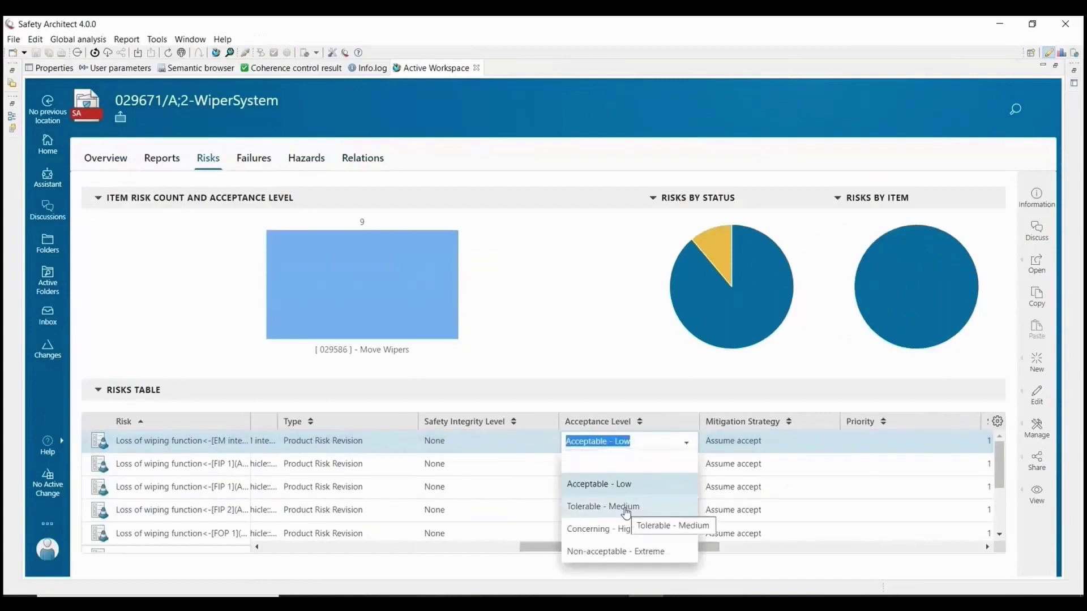
pyautogui.click(625, 511)
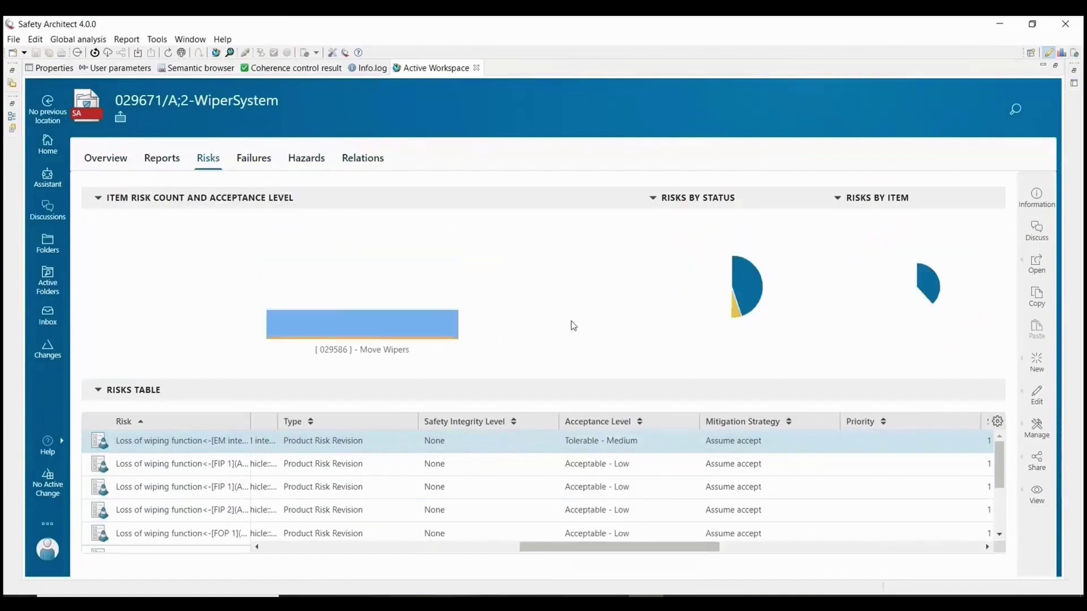
# Restore the project tree layout and update WiperSystem from Teamcenter.
pyautogui.doubleClick(445, 67)
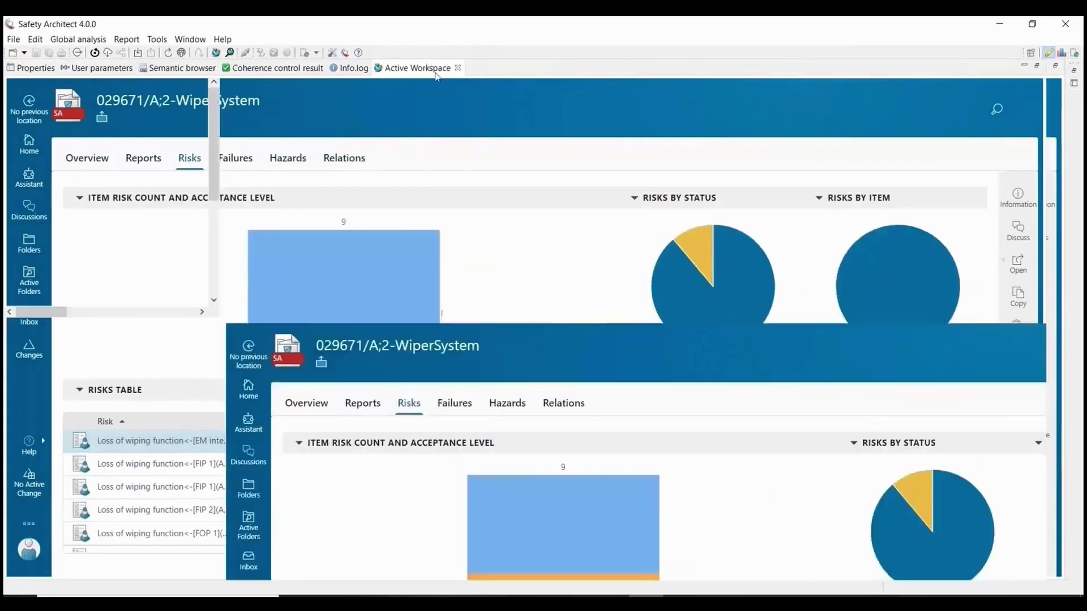
pyautogui.rightClick(100, 84)
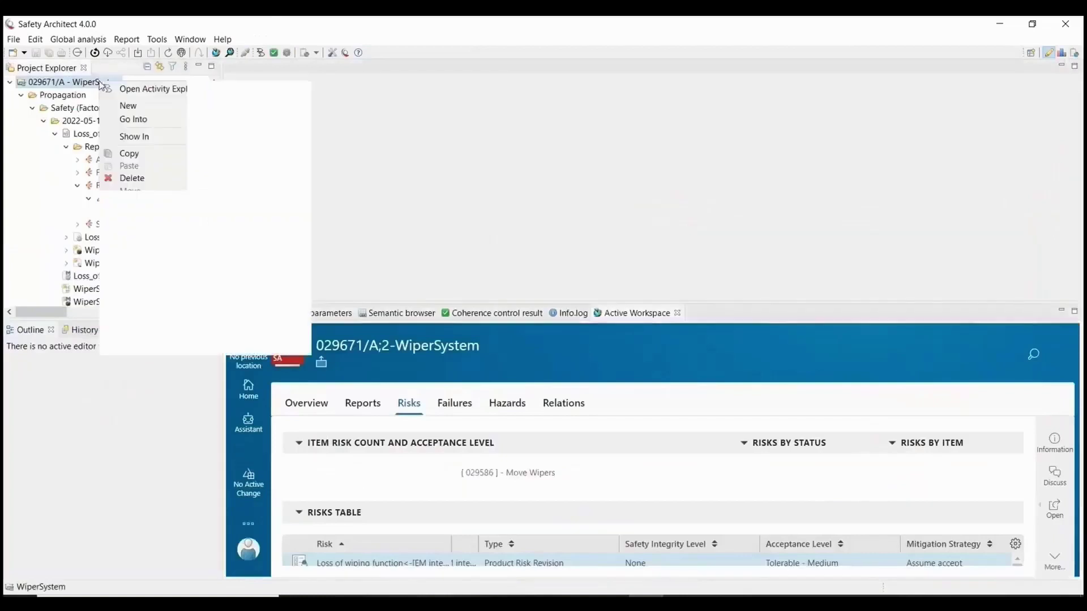
pyautogui.moveTo(211, 332)
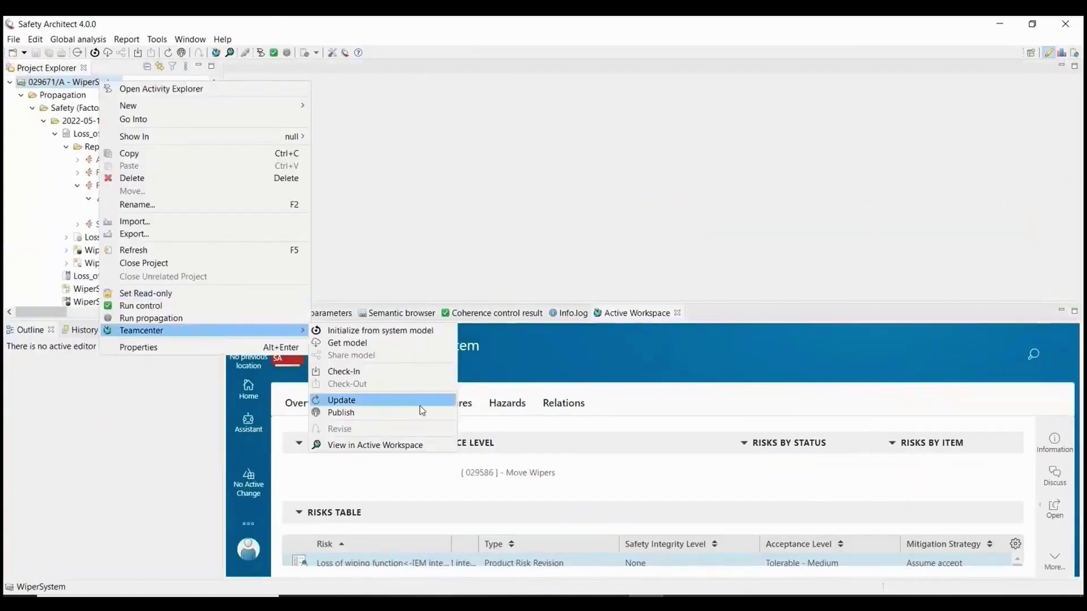
pyautogui.click(341, 400)
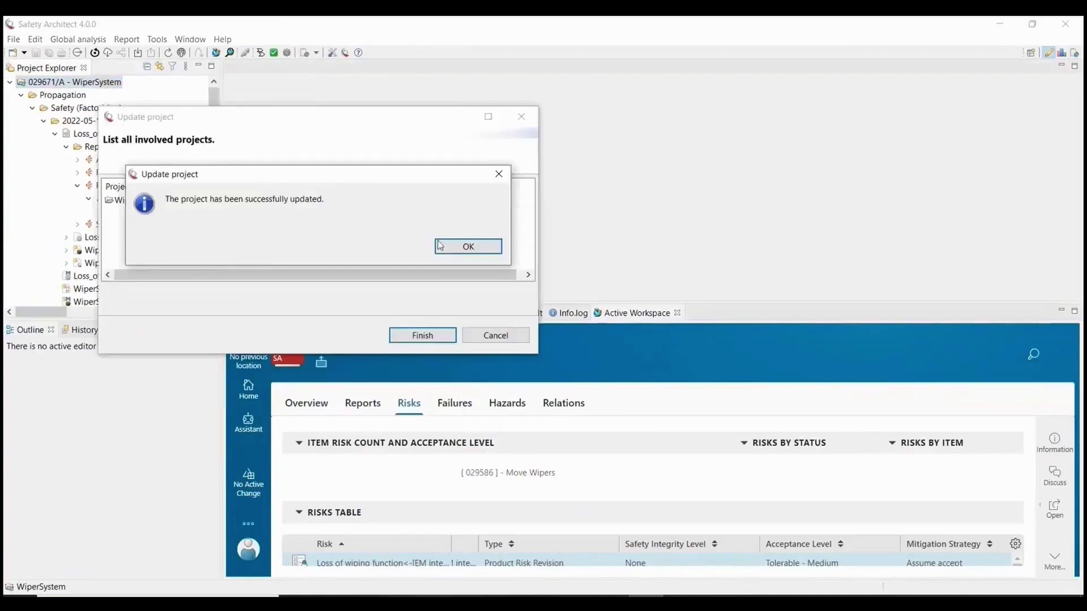
pyautogui.click(460, 247)
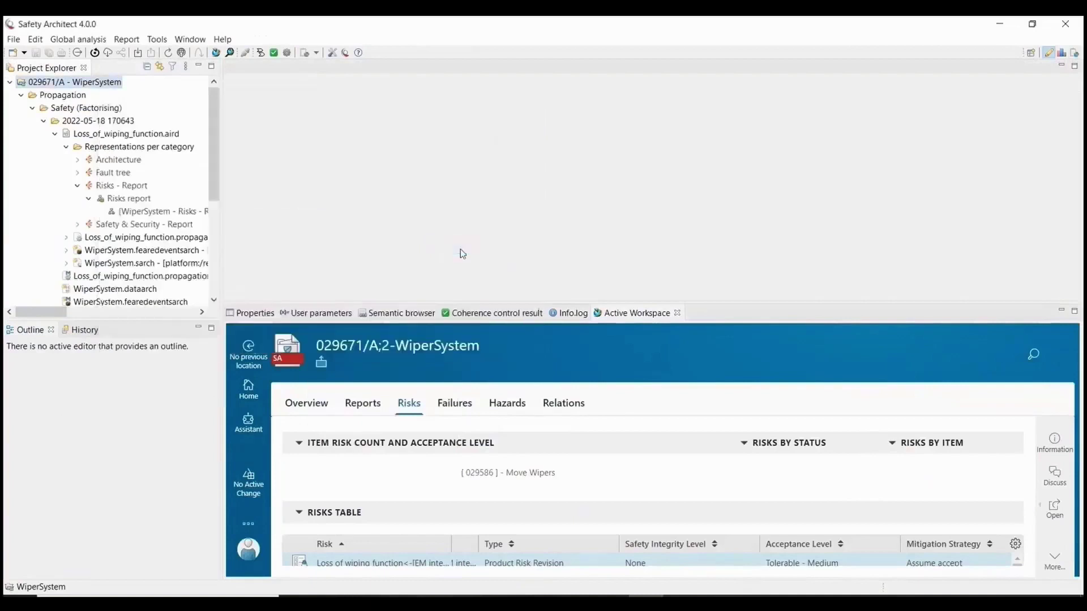
# Reopen the Risks Report and verify WiperSystem.fearedevents shows Loss of wiping function at severity 6.
pyautogui.click(158, 213)
pyautogui.doubleClick(158, 214)
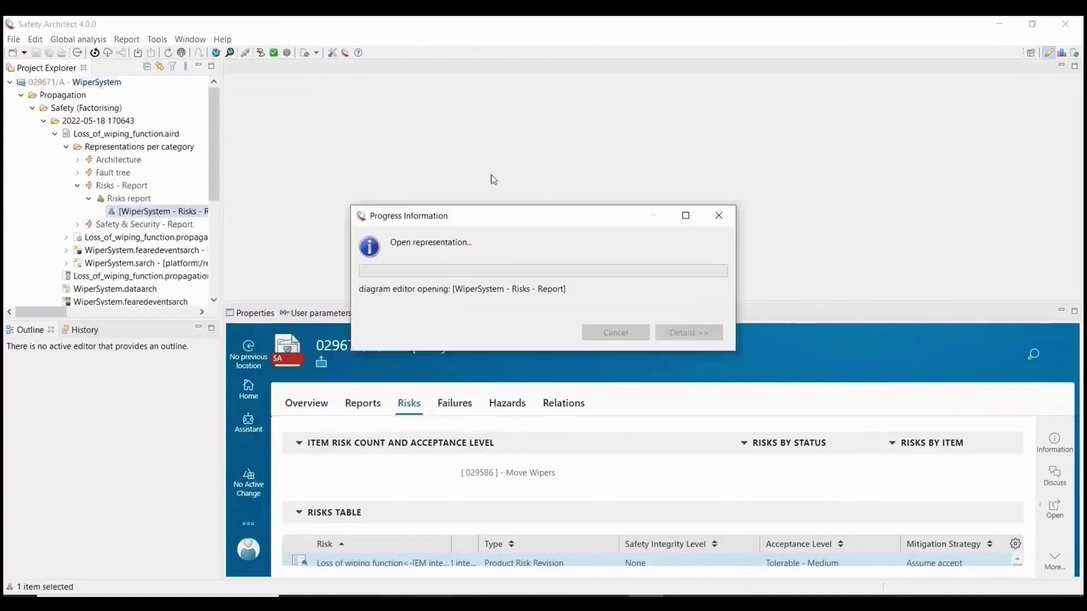
pyautogui.scroll(-2, 131, 202)
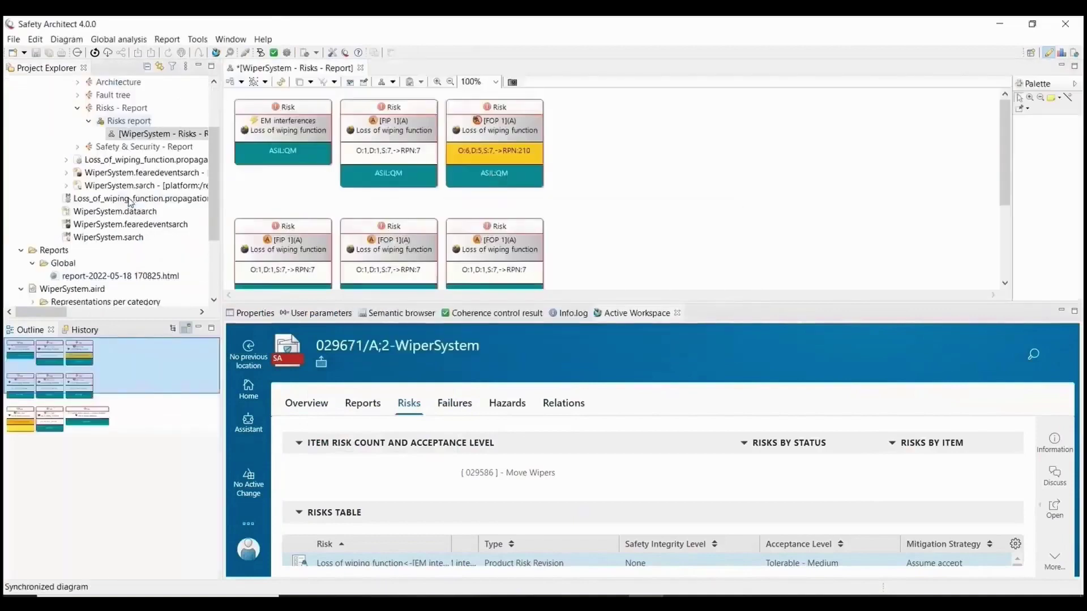
pyautogui.scroll(-3, 136, 232)
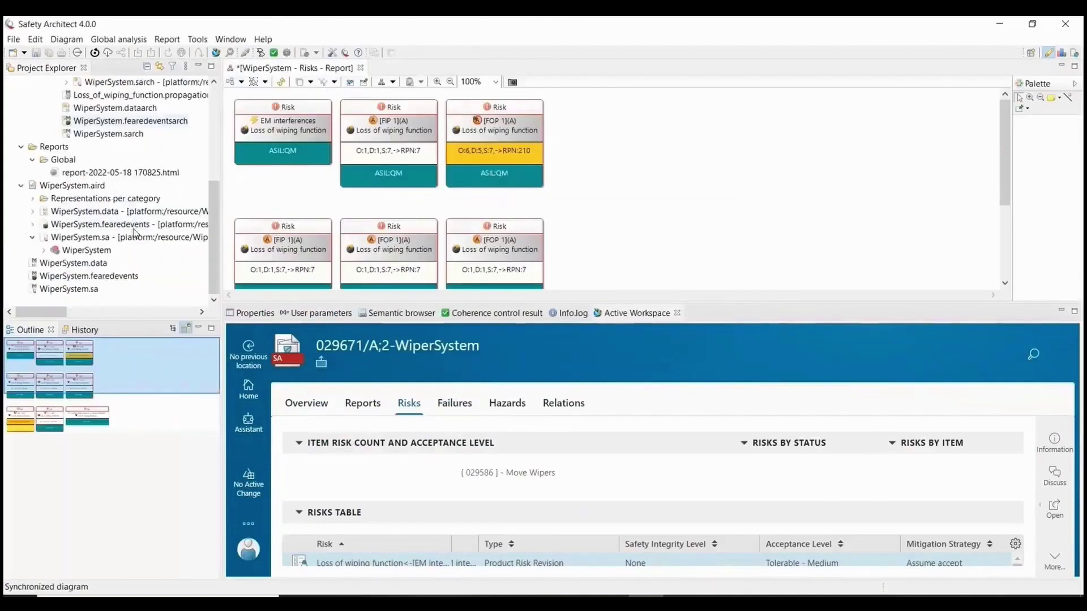
pyautogui.doubleClick(89, 276)
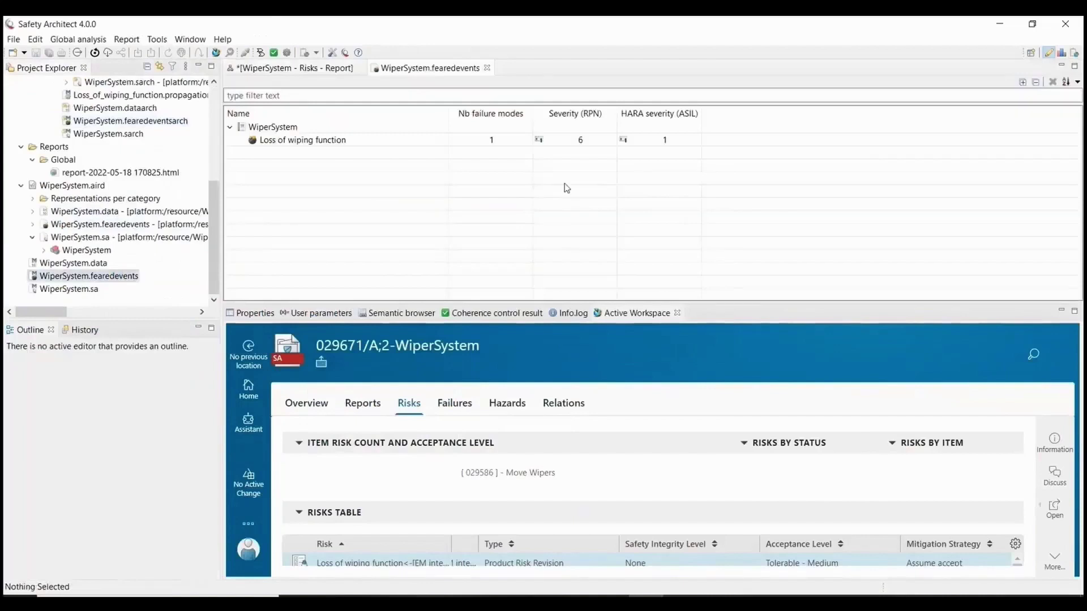
pyautogui.click(581, 142)
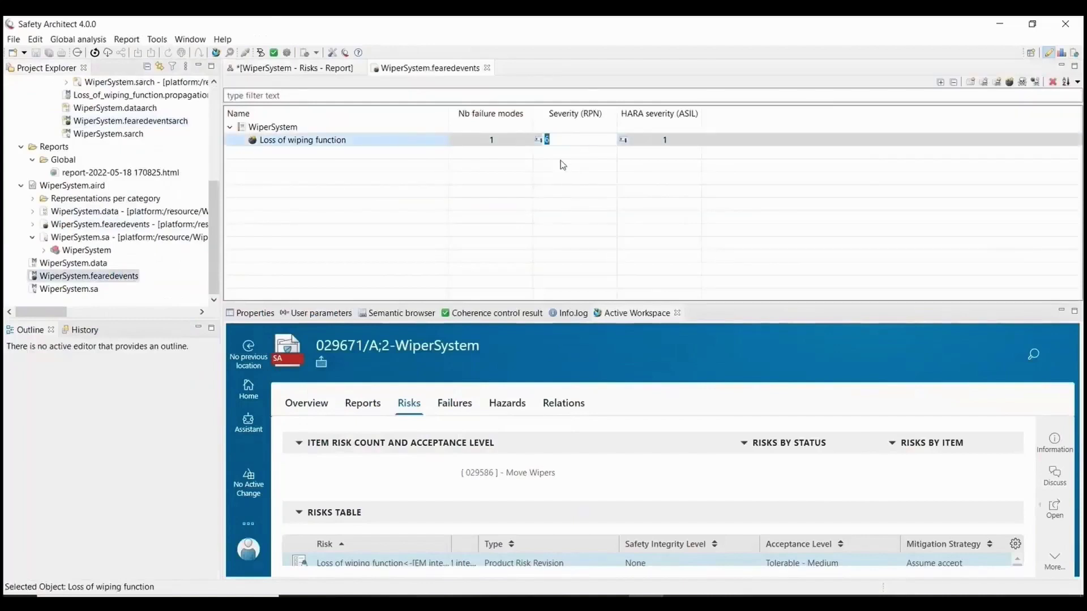
pyautogui.press('Return')
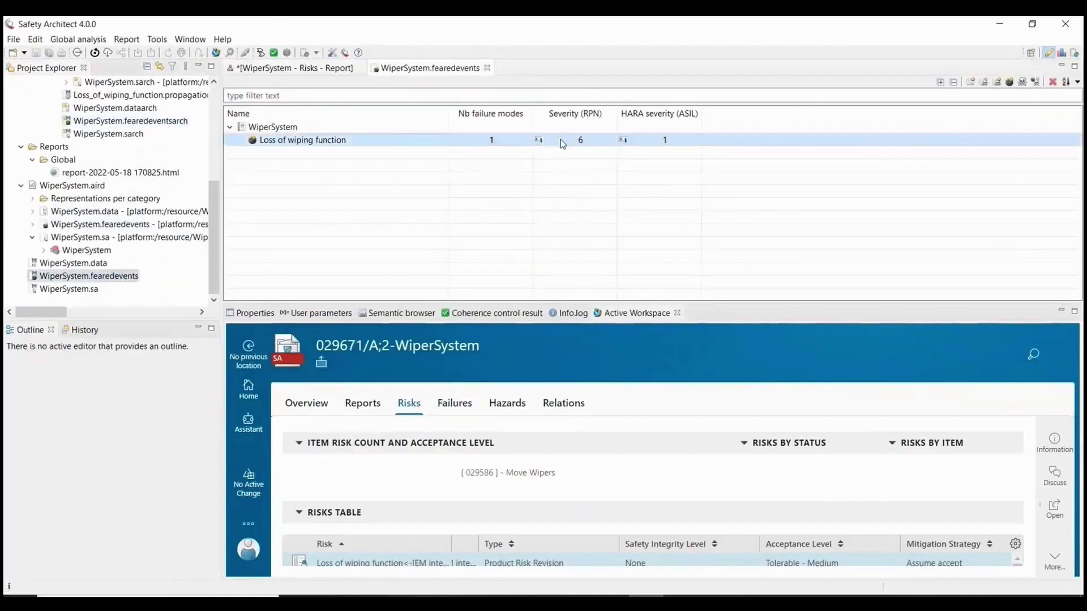
pyautogui.click(294, 68)
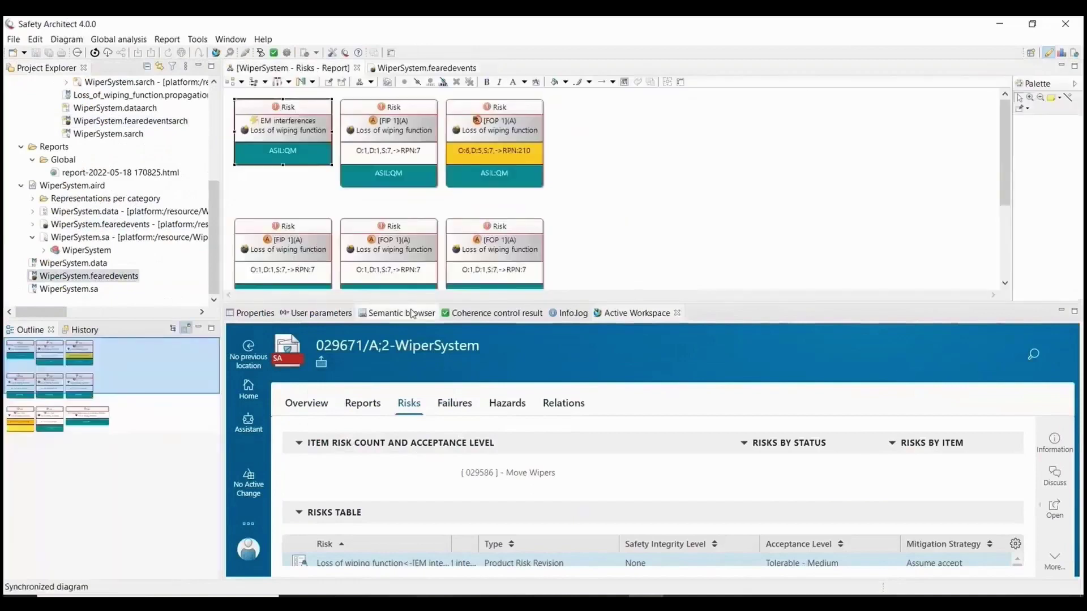
# Check the EM interferences risk's assessment properties show Tolerable - Medium acceptance.
pyautogui.click(255, 313)
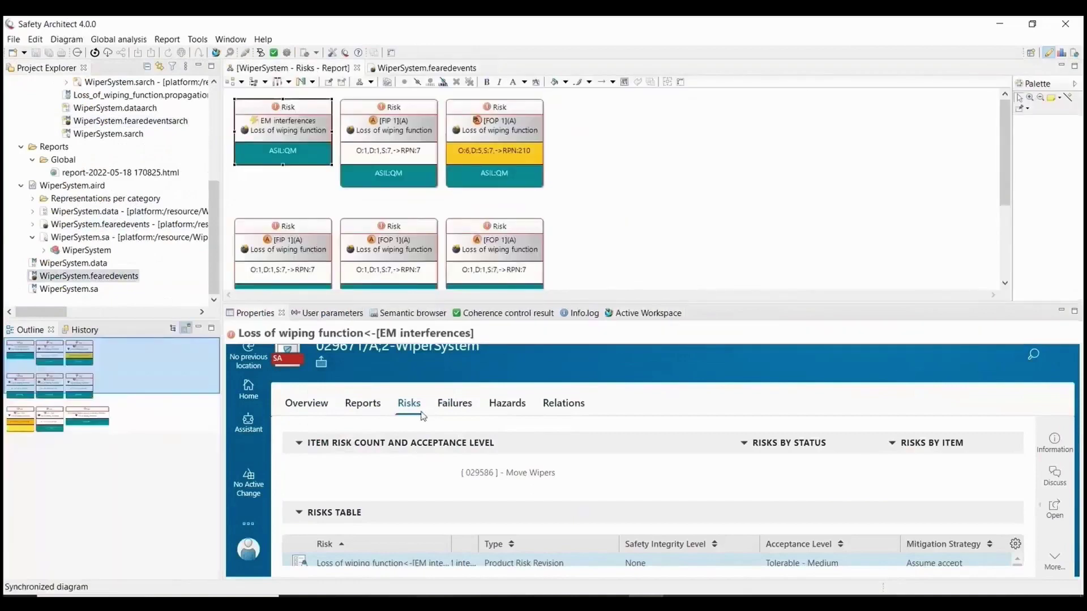
pyautogui.scroll(-5, 354, 437)
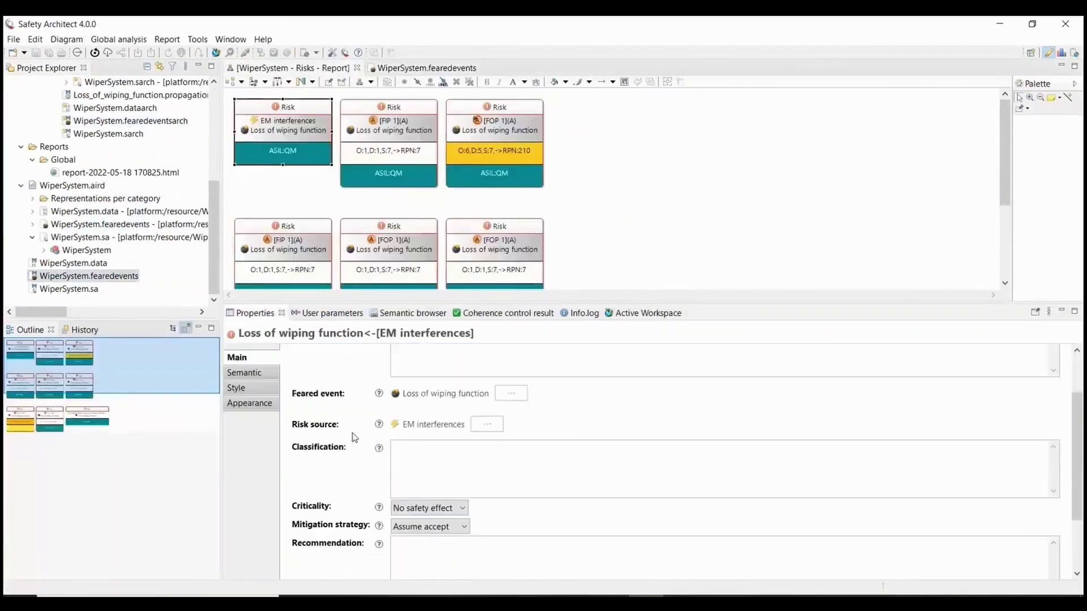
pyautogui.scroll(-1, 353, 439)
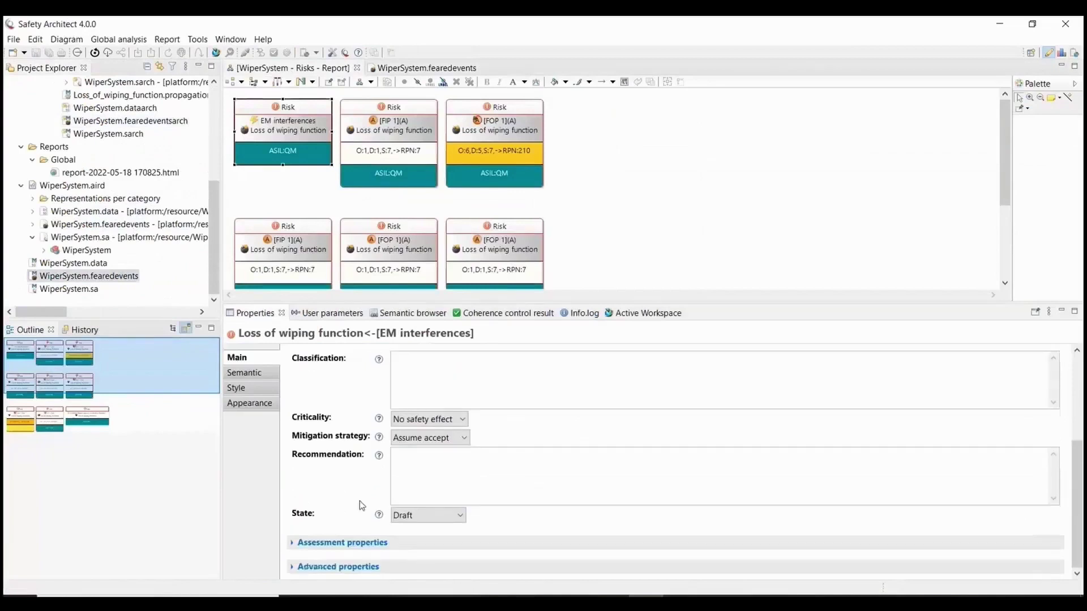
pyautogui.click(359, 542)
pyautogui.scroll(-4, 361, 491)
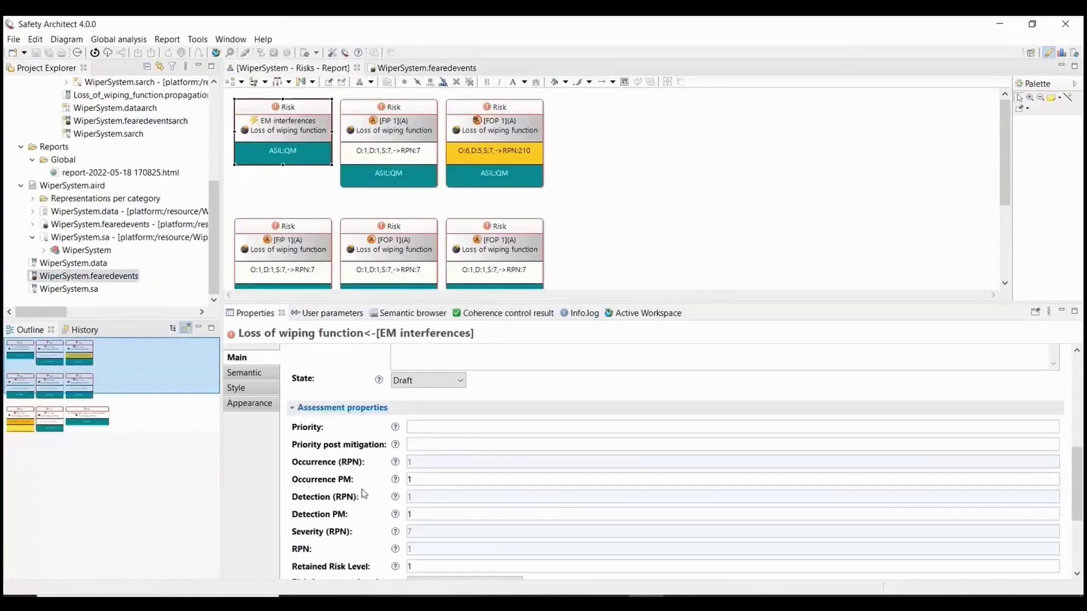
pyautogui.scroll(-3, 362, 489)
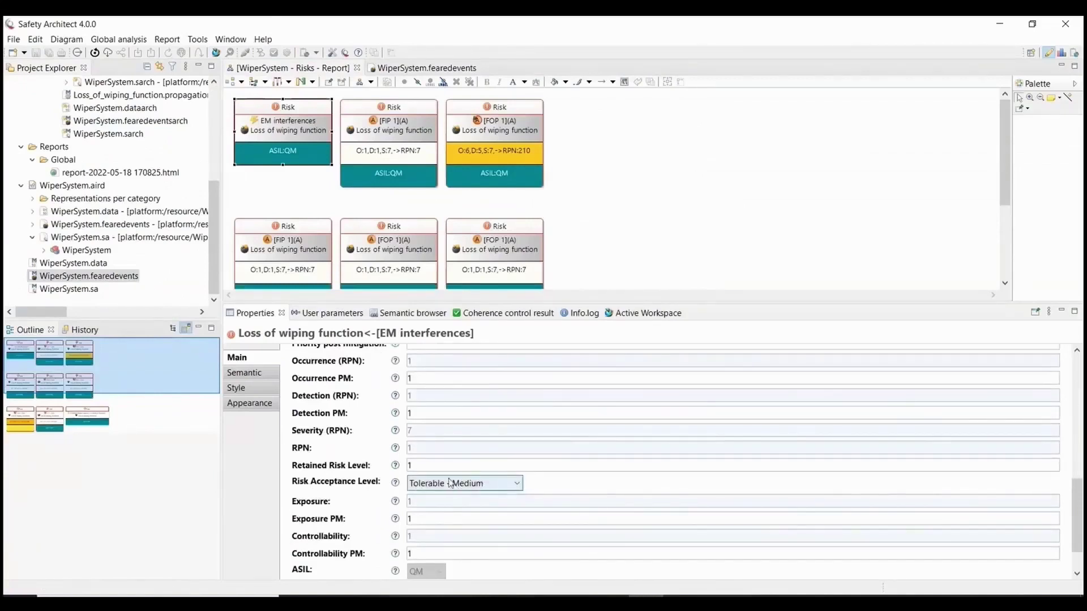
# Check the FIP 1 risk's assessment properties still show Acceptable - Low.
pyautogui.click(402, 111)
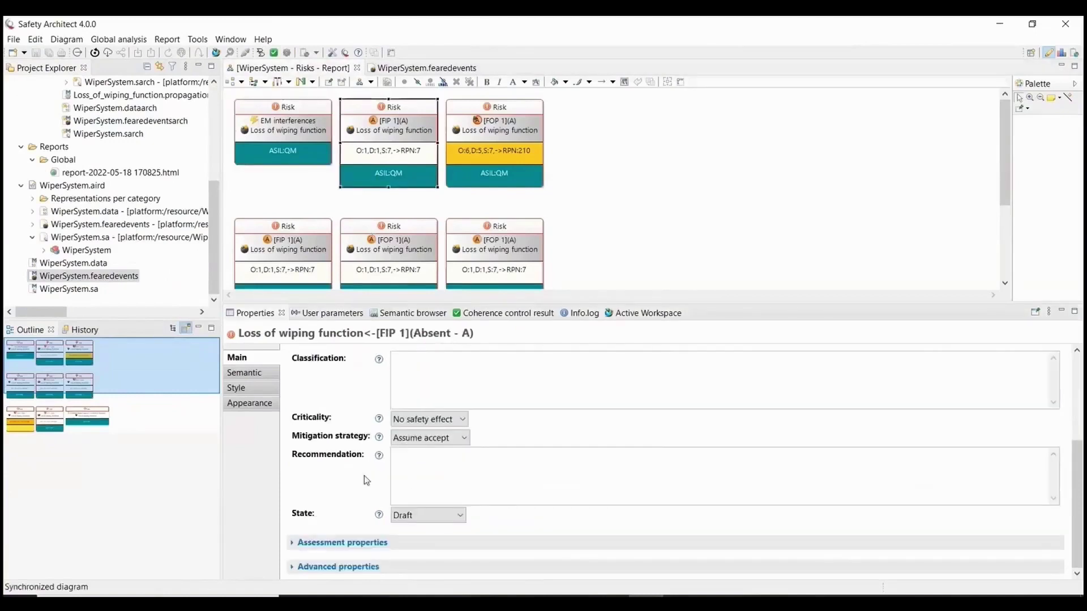
pyautogui.click(345, 542)
pyautogui.scroll(-5, 360, 502)
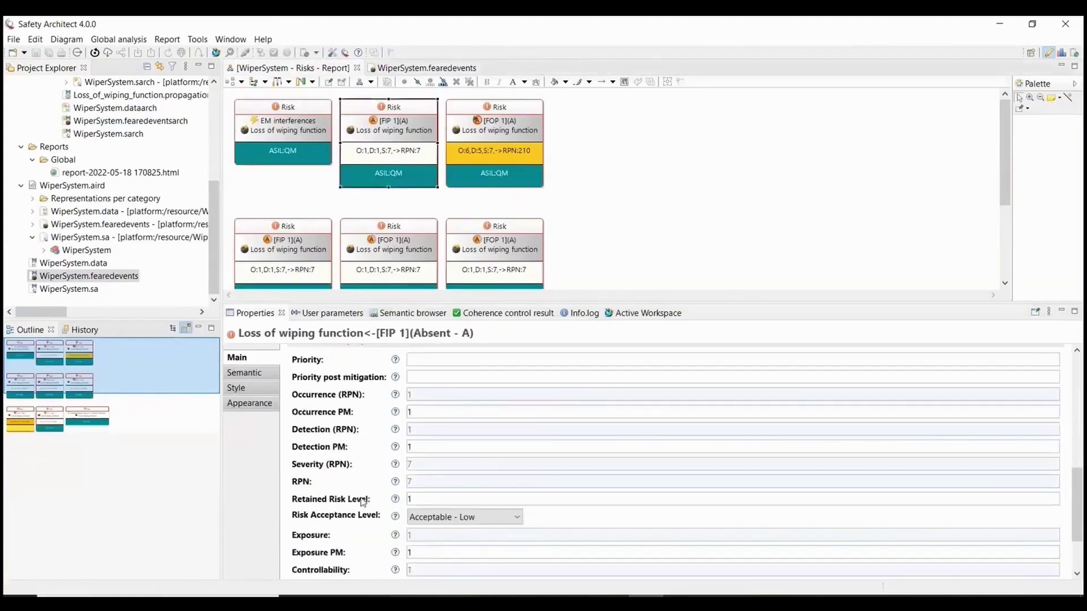